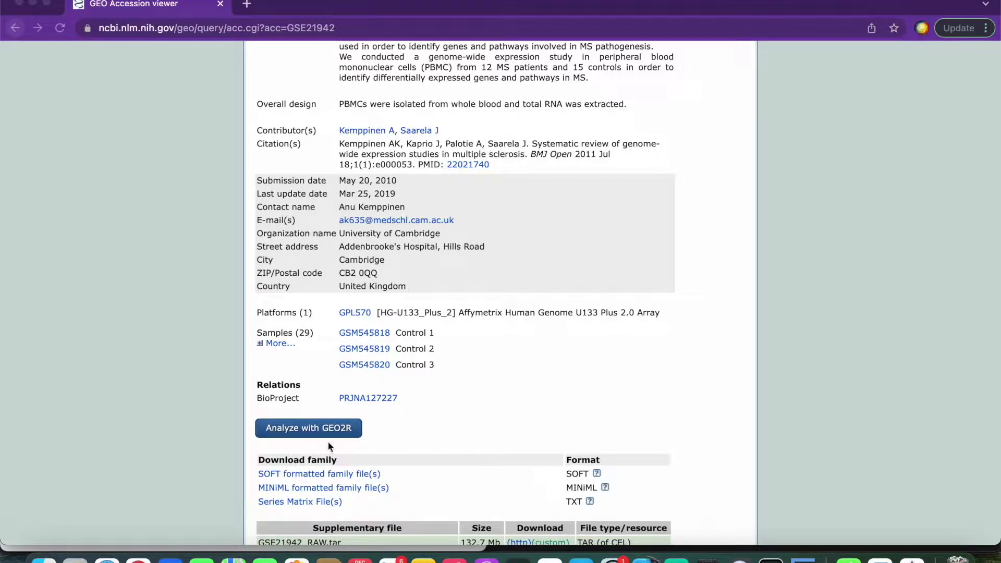
# Step: Review the GSE21942 series record, including its summary, contact details, platform, samples and downloadable files
pyautogui.scroll(-2, 292, 481)
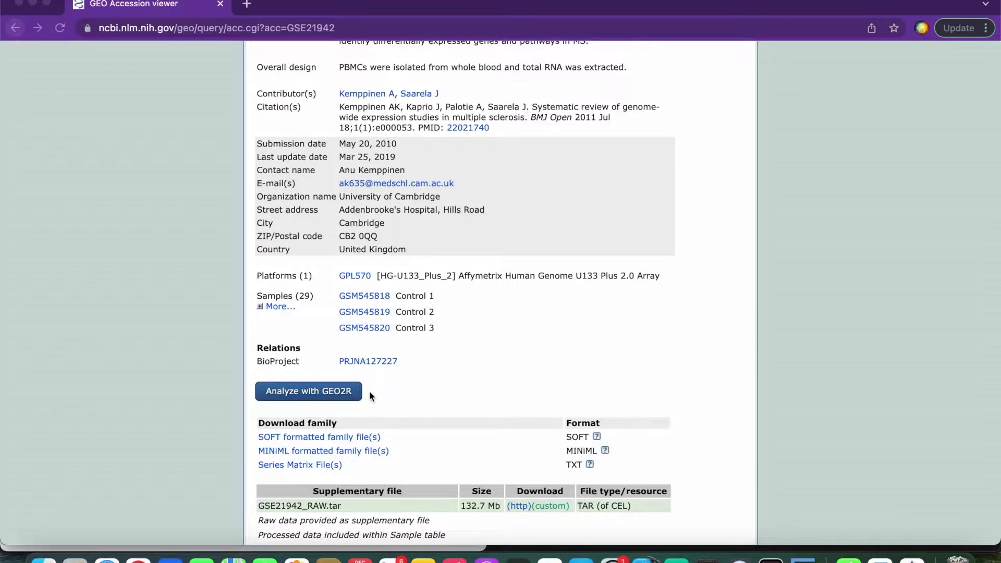
pyautogui.scroll(3, 371, 384)
pyautogui.scroll(5, 371, 375)
pyautogui.scroll(-6, 371, 375)
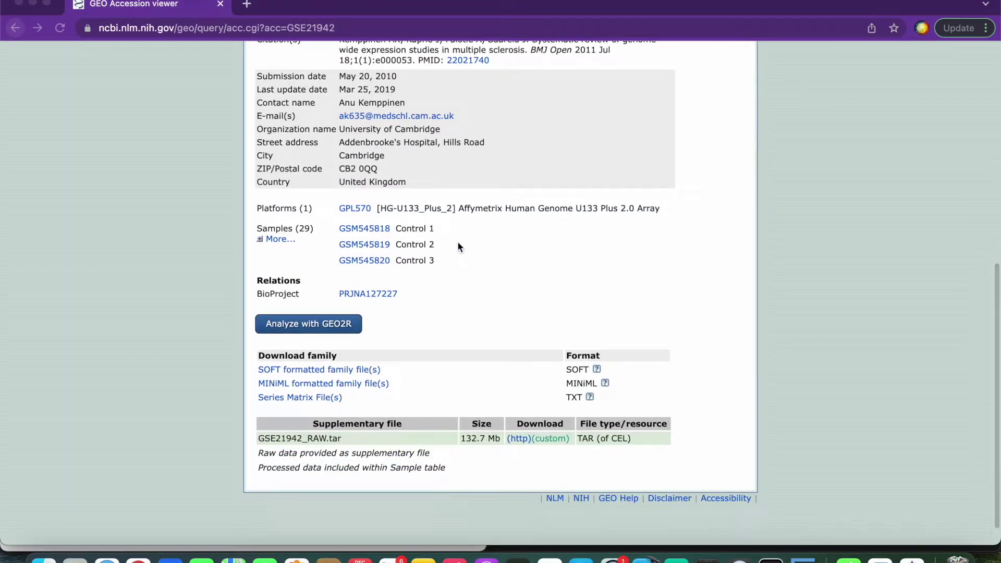
pyautogui.scroll(3, 458, 243)
pyautogui.tripleClick(478, 183)
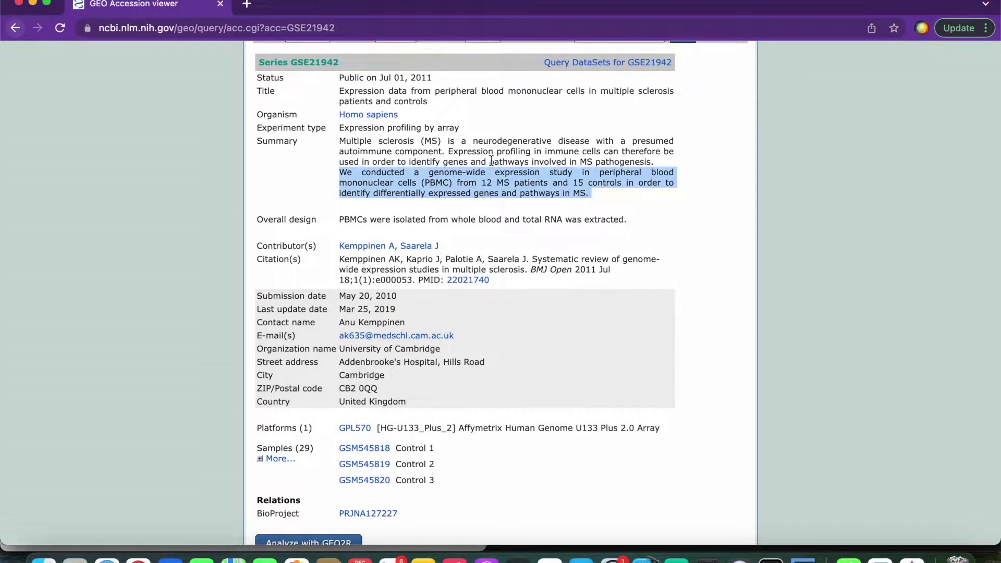
pyautogui.tripleClick(492, 160)
pyautogui.click(492, 161)
pyautogui.scroll(-5, 490, 160)
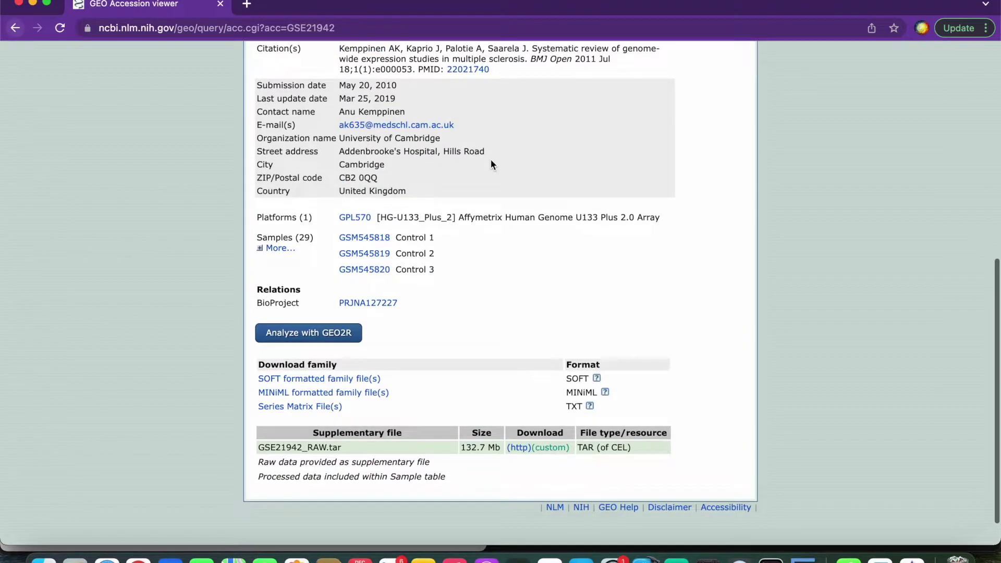
pyautogui.moveTo(377, 179); pyautogui.dragTo(584, 152)
pyautogui.click(344, 152)
pyautogui.click(584, 152)
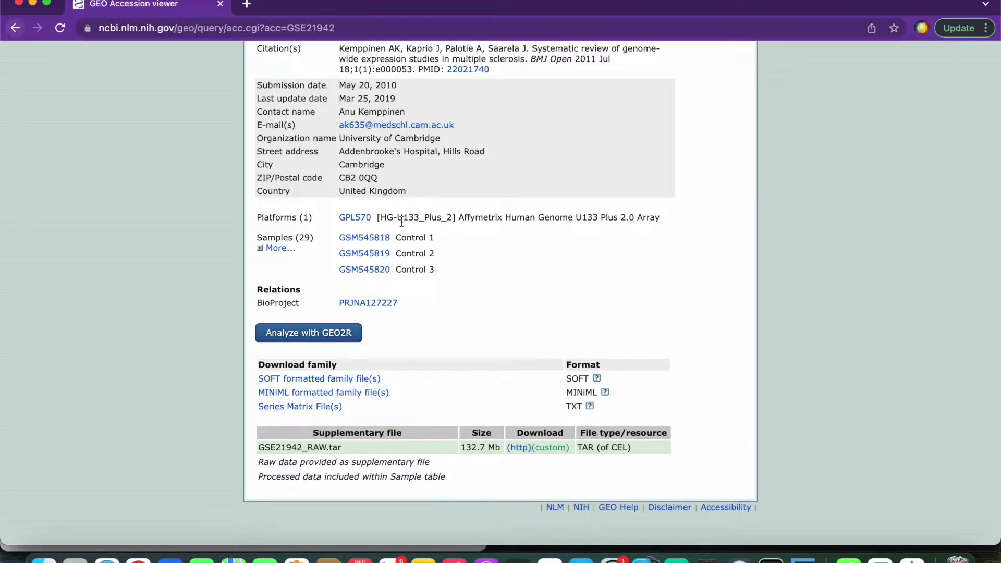
# Step: Open the GSE21942 series for analysis with GEO2R
pyautogui.scroll(8, 401, 222)
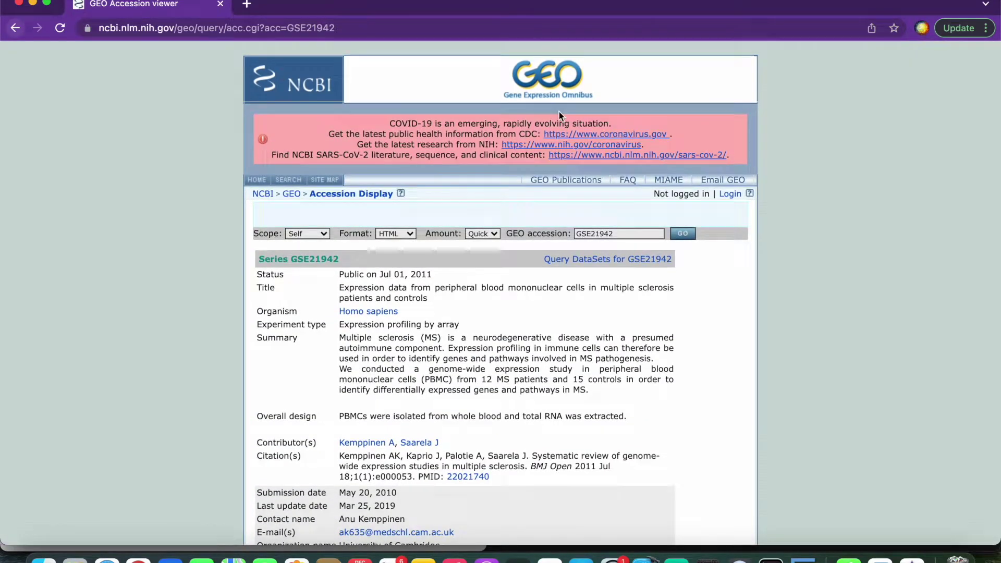
pyautogui.scroll(-9, 318, 295)
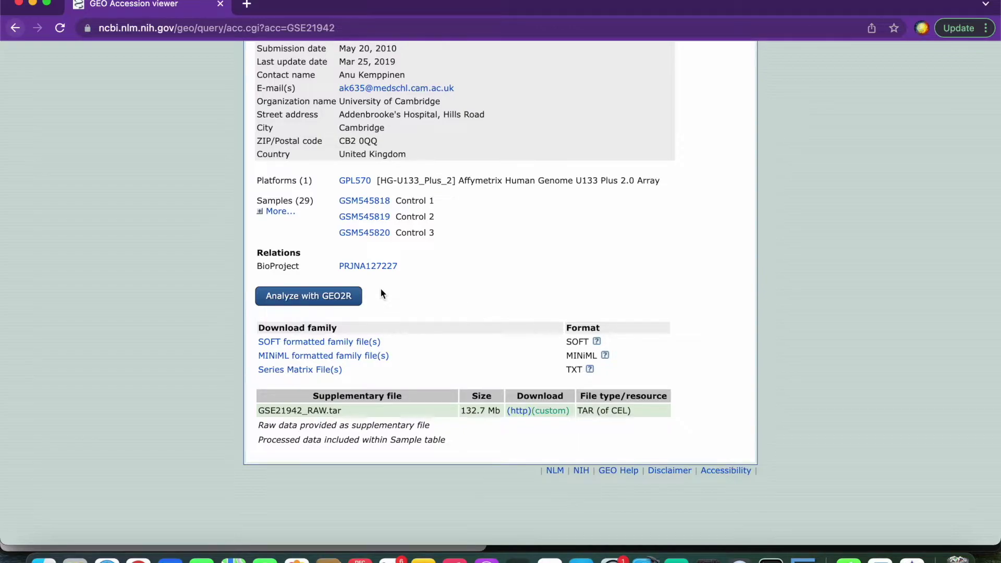
pyautogui.click(344, 299)
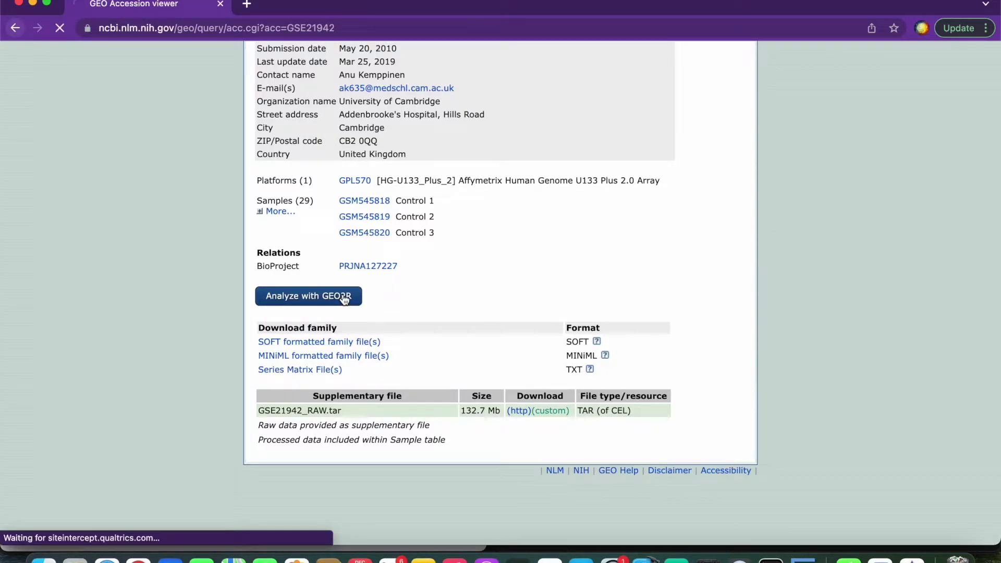
# Step: Remove the existing control and MS groups from the sample group definitions
pyautogui.scroll(-9, 345, 300)
pyautogui.scroll(-5, 344, 300)
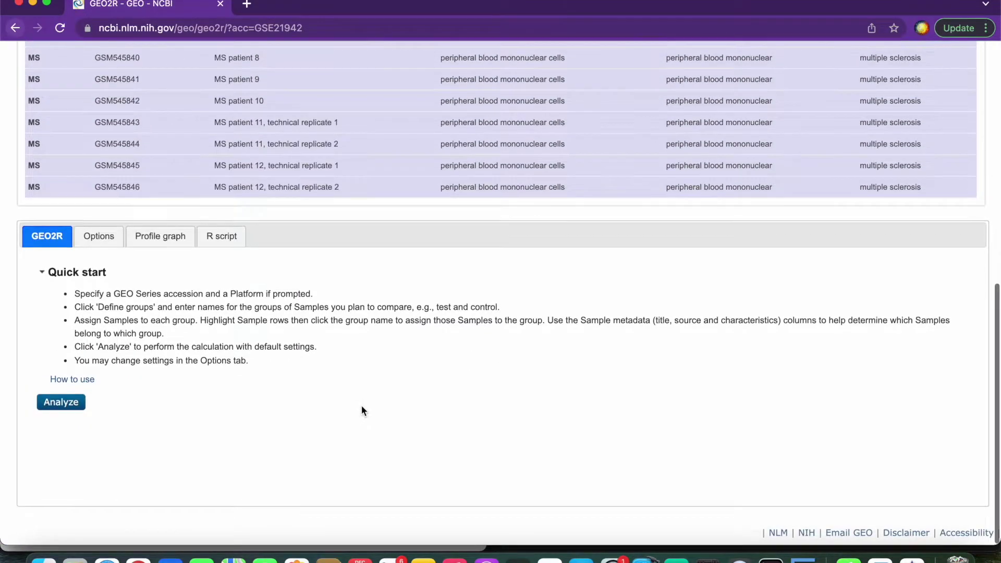
pyautogui.scroll(10, 362, 405)
pyautogui.scroll(5, 382, 380)
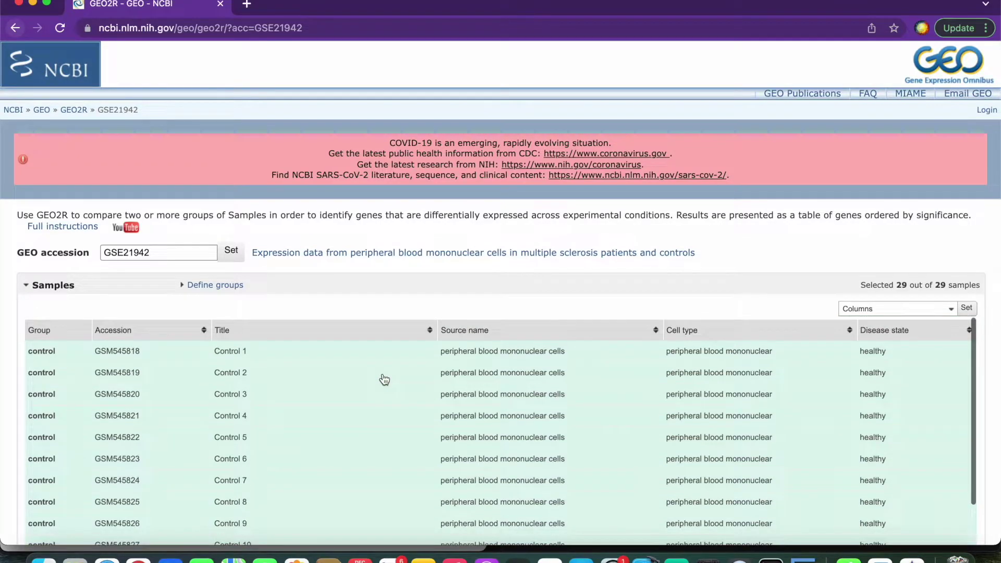
pyautogui.scroll(-4, 383, 380)
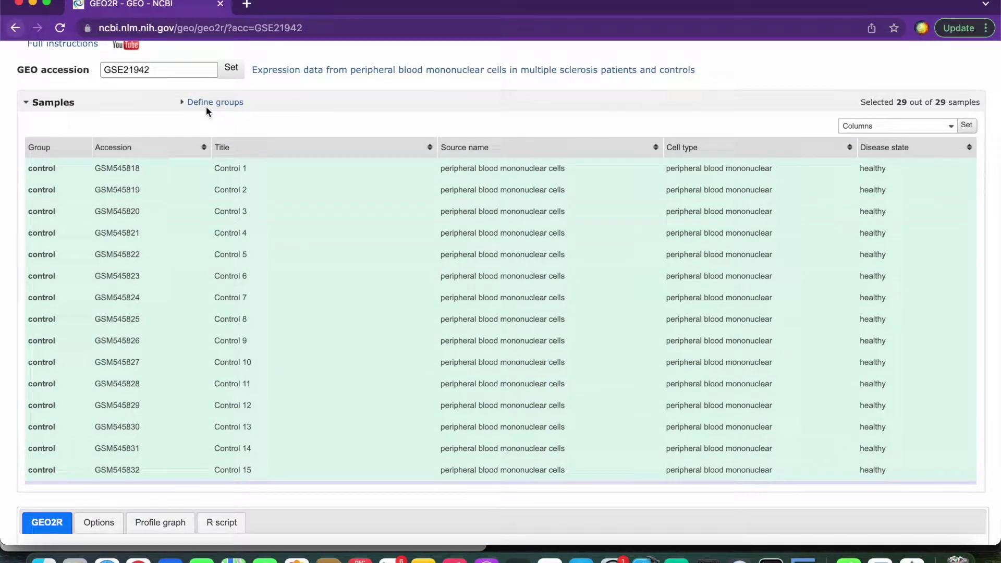
pyautogui.click(209, 102)
pyautogui.click(281, 179)
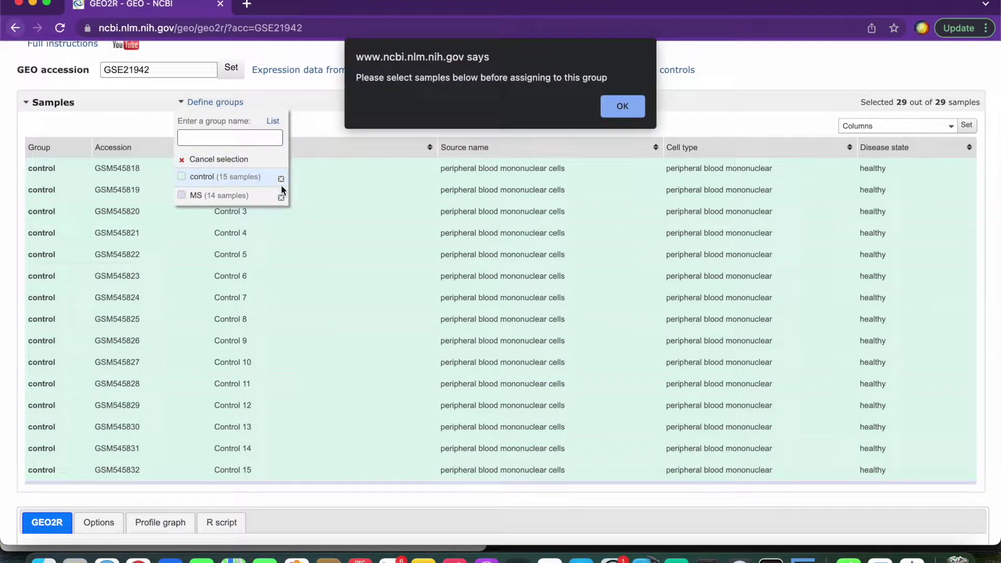
pyautogui.click(607, 112)
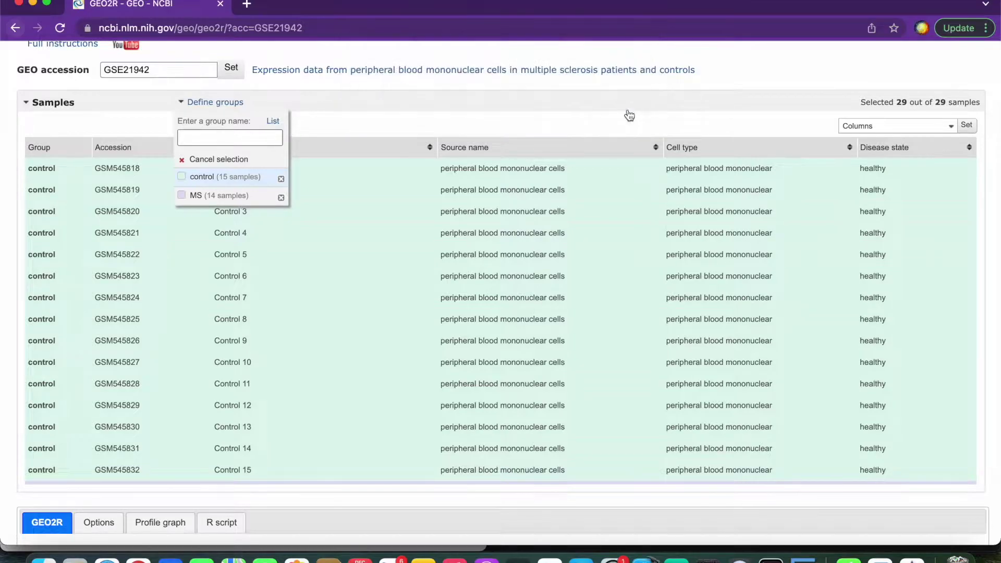
pyautogui.click(281, 179)
pyautogui.click(281, 179)
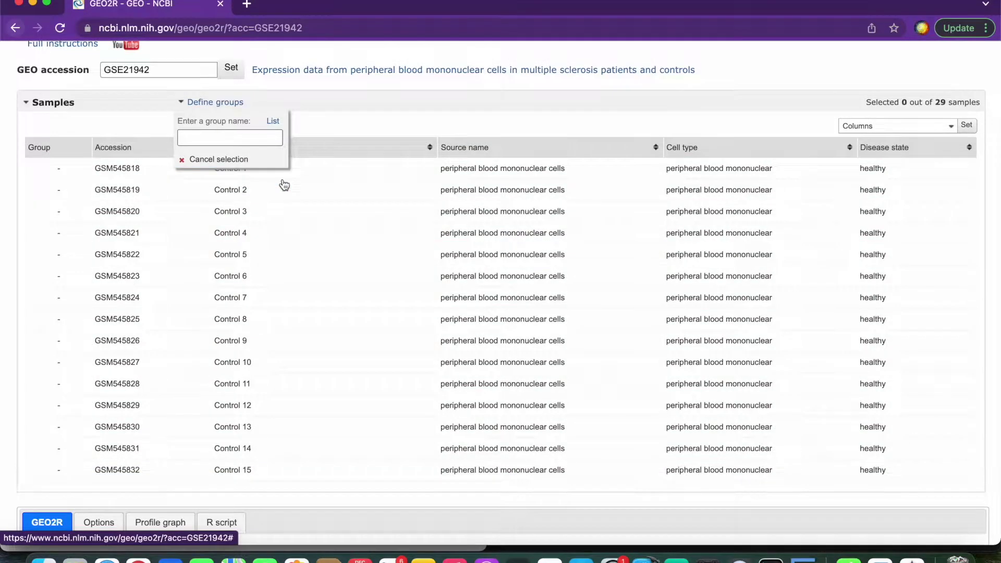
pyautogui.click(191, 103)
# Step: Look through the full list of unassigned control and MS patient samples in the Samples section
pyautogui.scroll(-10, 572, 279)
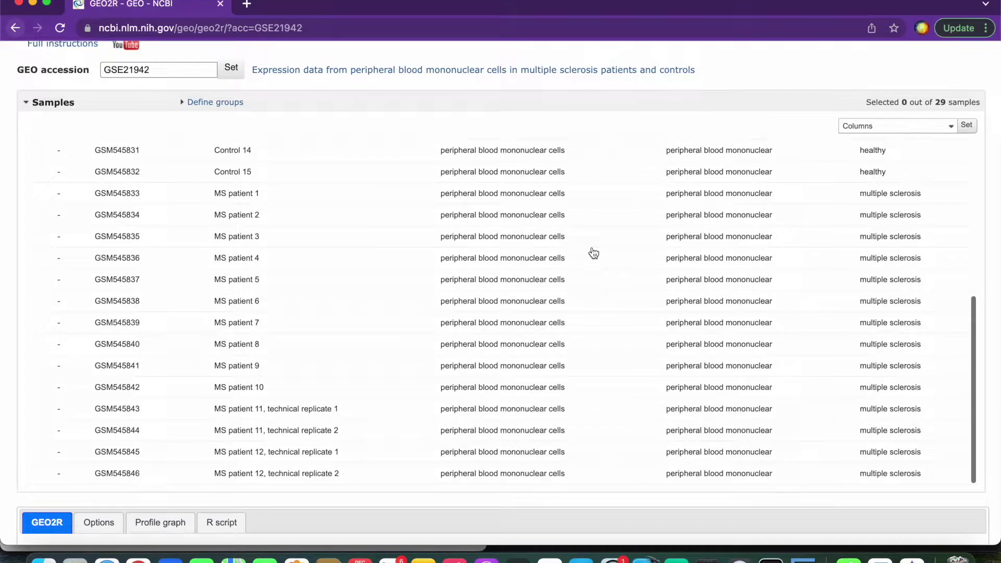
pyautogui.scroll(10, 592, 253)
pyautogui.click(43, 101)
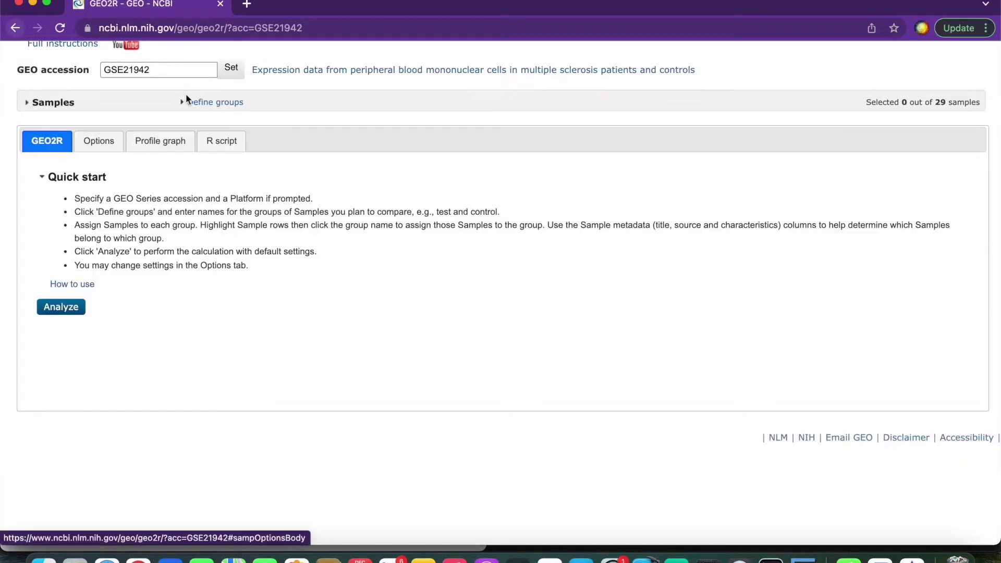
pyautogui.scroll(5, 305, 95)
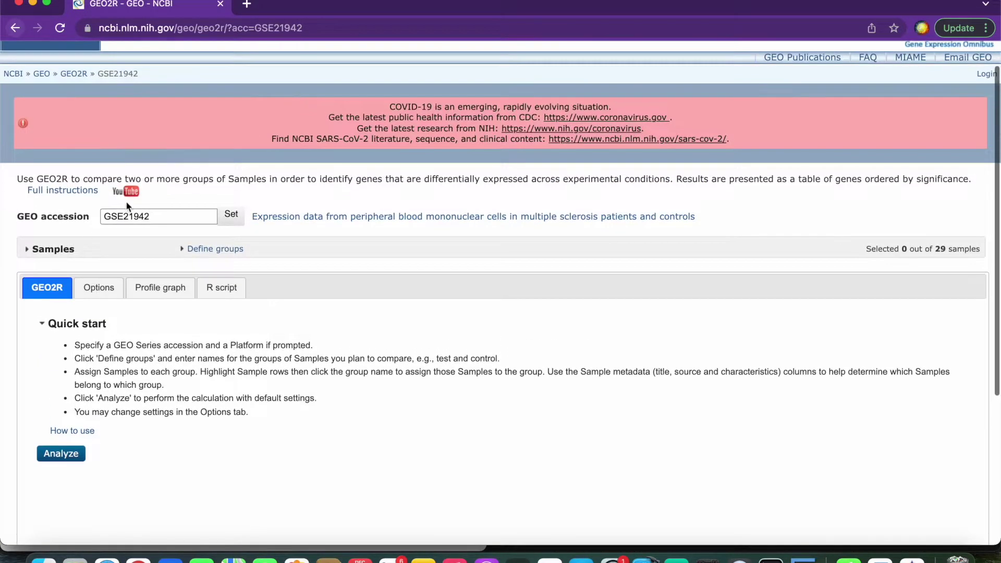
pyautogui.click(53, 255)
pyautogui.scroll(2, 291, 297)
pyautogui.scroll(-10, 478, 237)
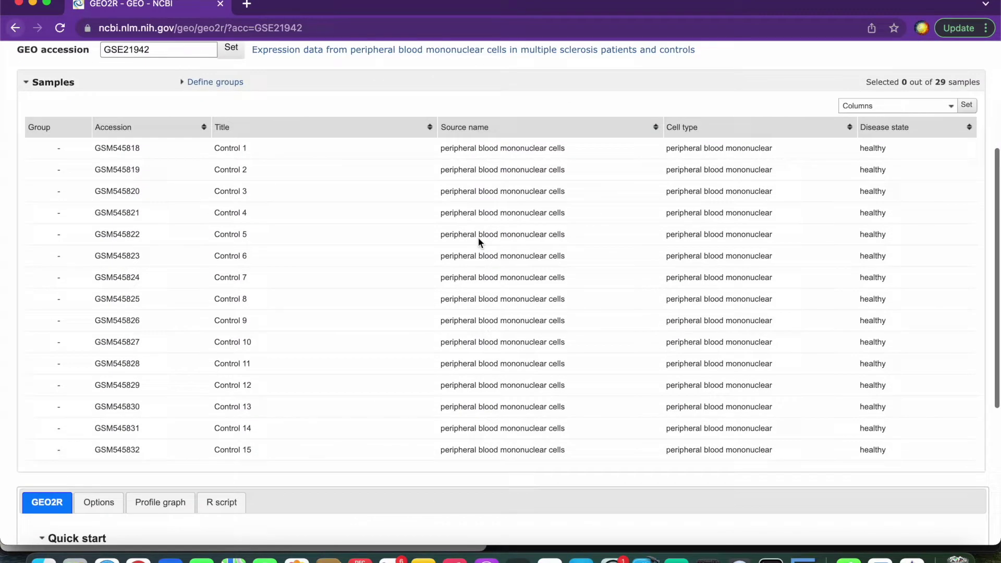
pyautogui.scroll(-3, 480, 243)
pyautogui.scroll(10, 480, 242)
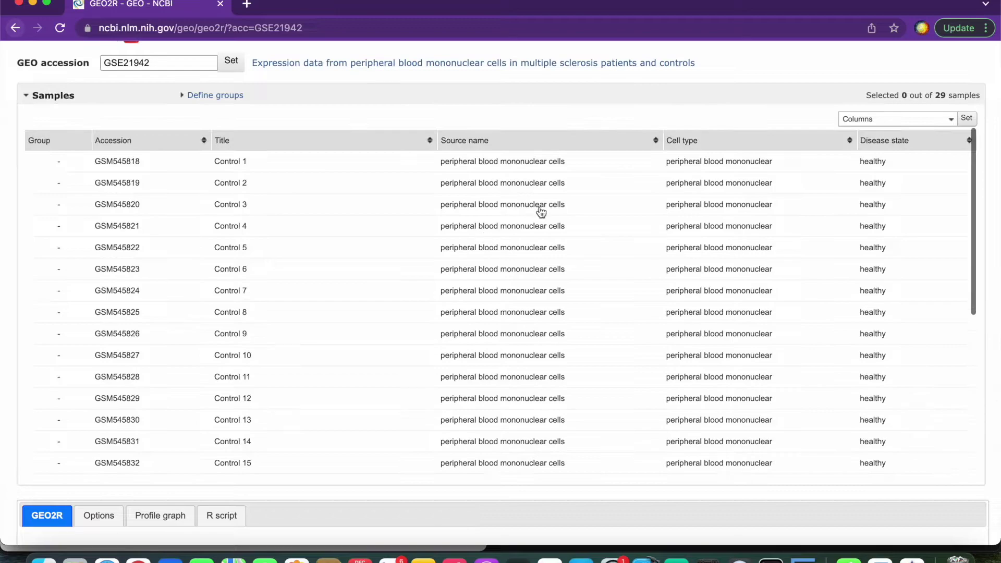
pyautogui.scroll(-5, 537, 375)
pyautogui.scroll(-2, 537, 374)
pyautogui.scroll(8, 537, 374)
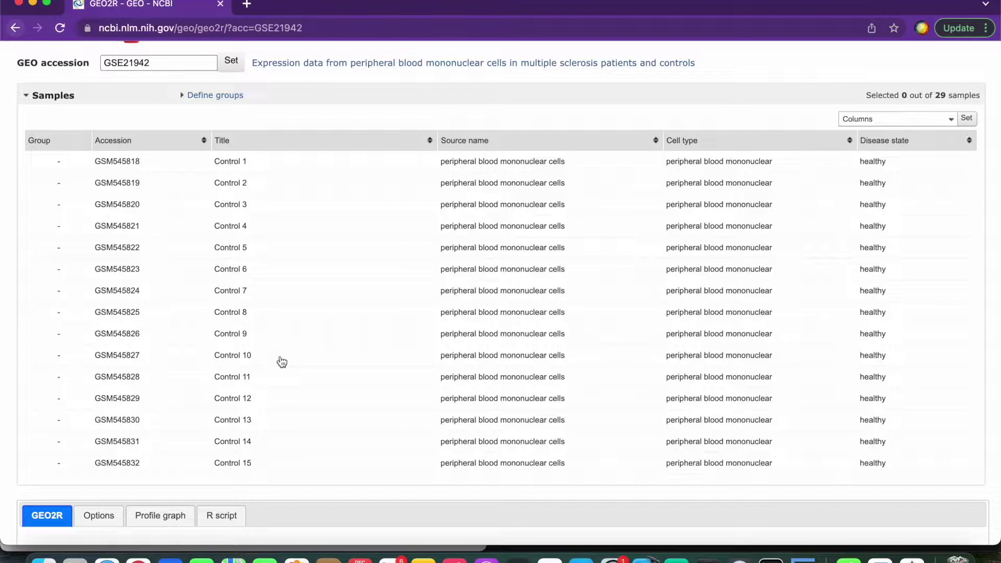
pyautogui.scroll(2, 282, 362)
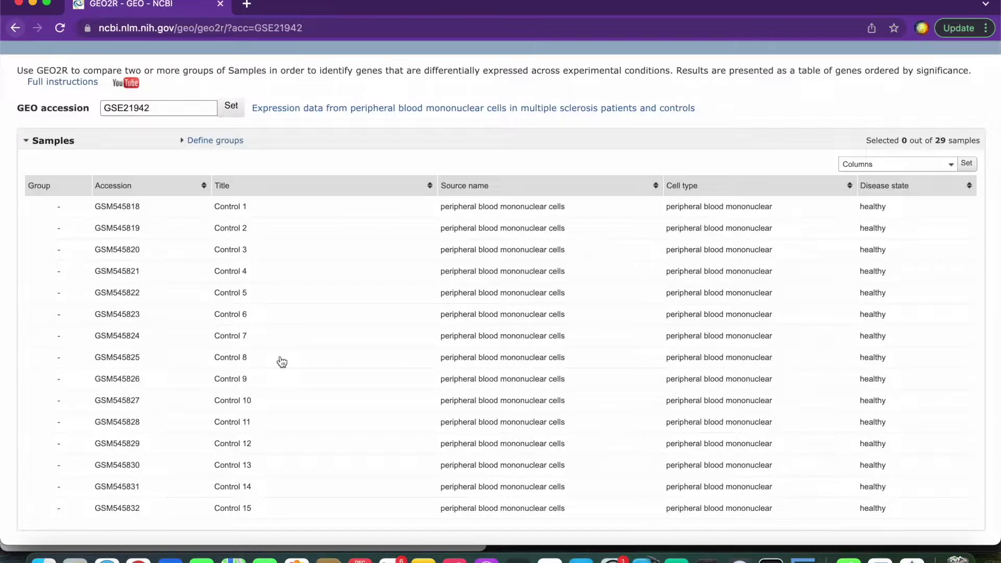
# Step: Define a new sample group named Control
pyautogui.click(204, 143)
pyautogui.click(223, 175)
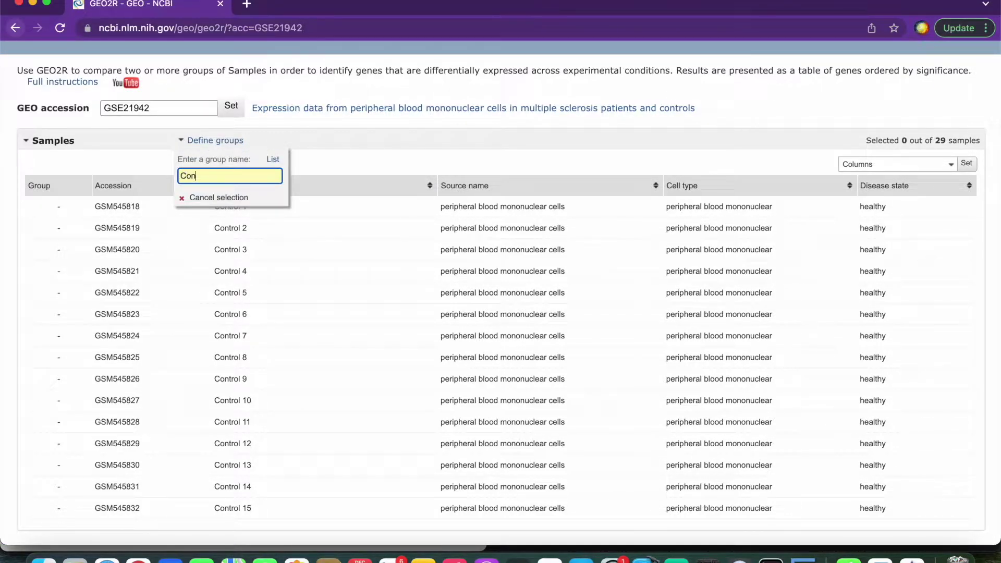
pyautogui.write('Control')
pyautogui.press('Return')
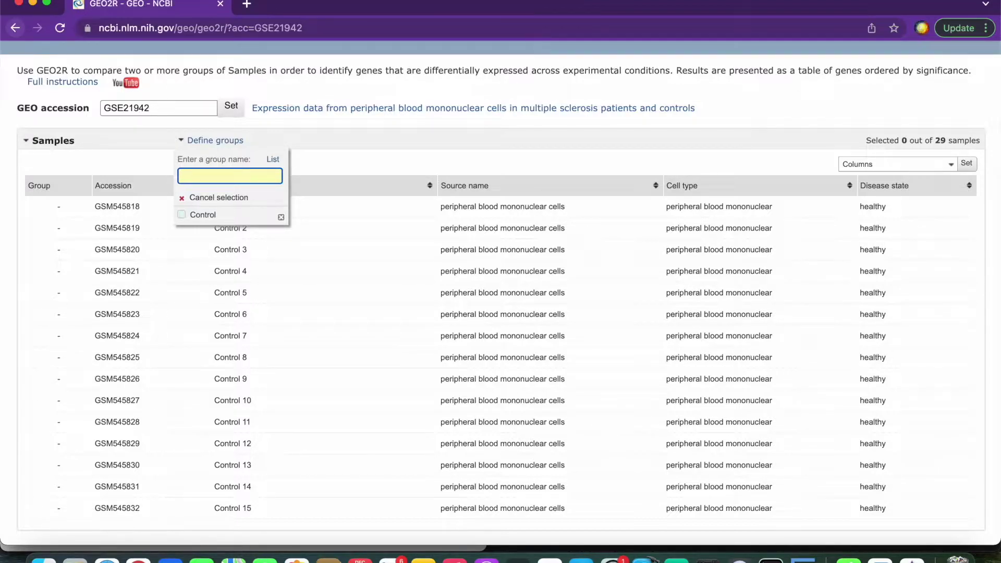
pyautogui.scroll(3, 329, 142)
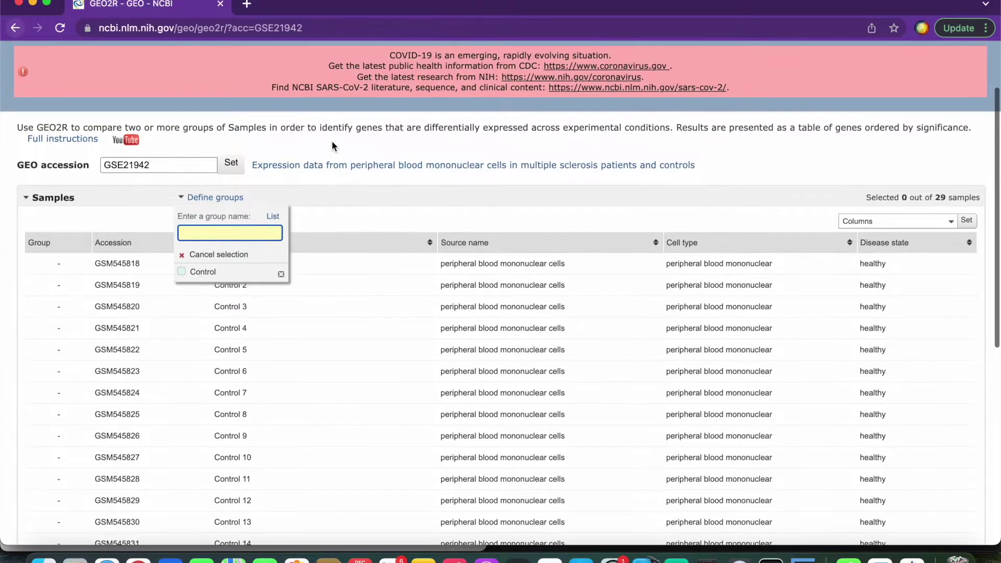
pyautogui.scroll(-4, 332, 145)
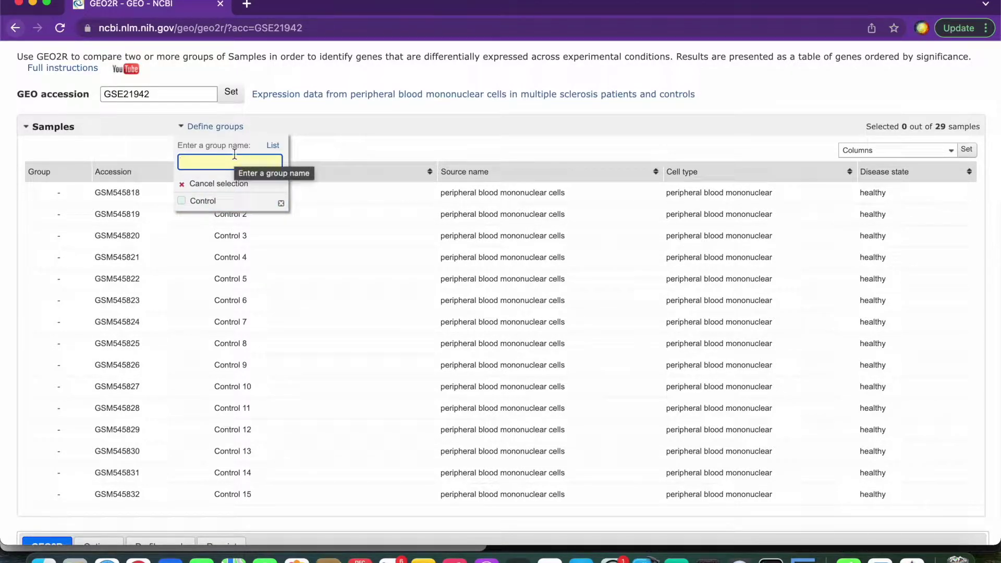
pyautogui.click(223, 127)
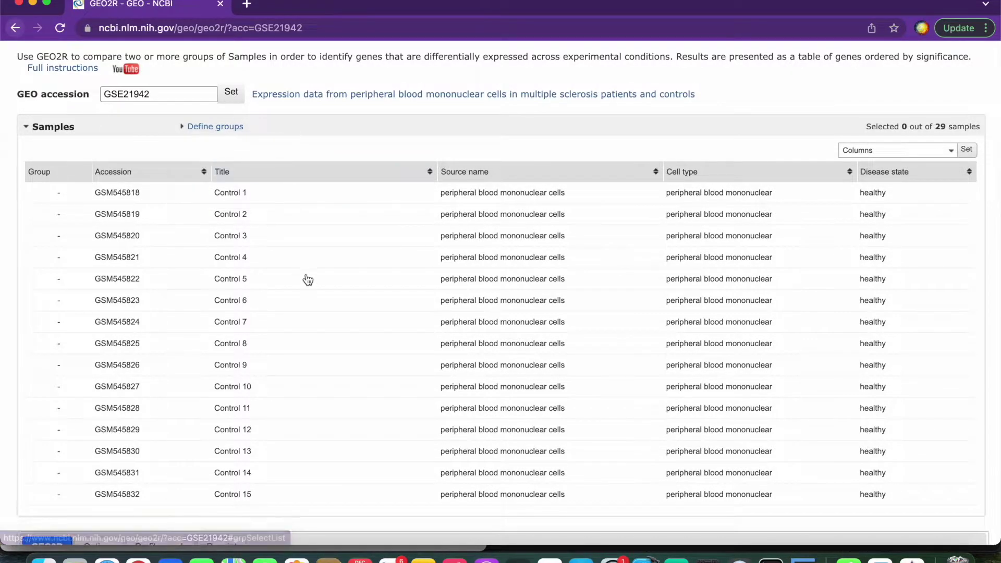
# Step: Examine the titles and disease states of the samples to see where the control rows end
pyautogui.scroll(-5, 308, 275)
pyautogui.scroll(10, 306, 274)
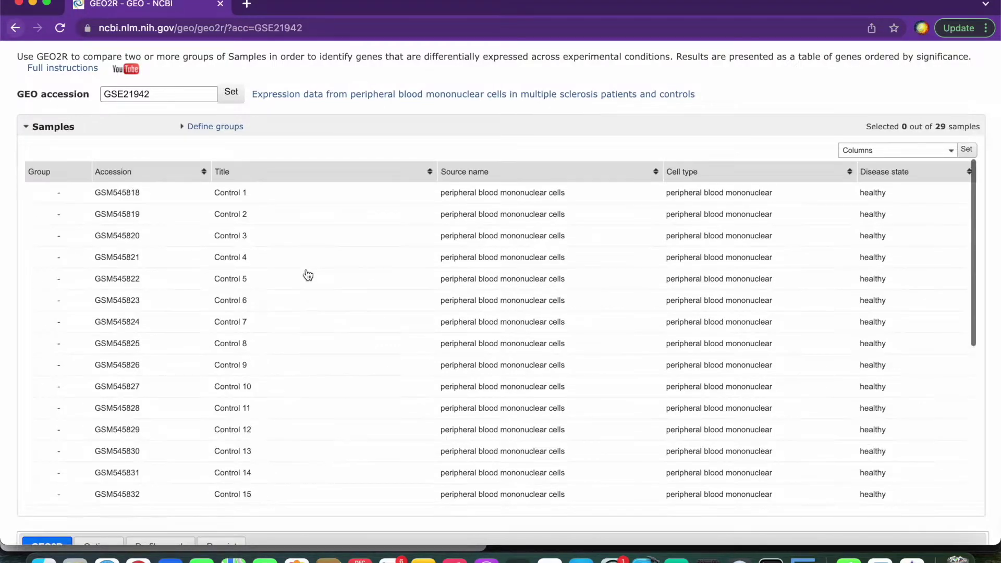
pyautogui.scroll(-2, 360, 165)
pyautogui.scroll(2, 264, 214)
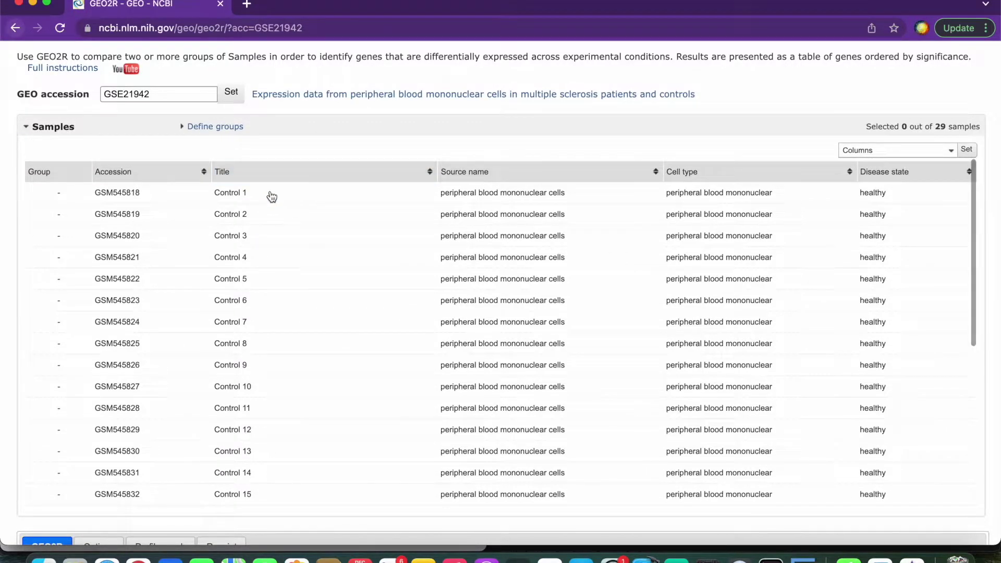
pyautogui.scroll(-10, 289, 410)
pyautogui.scroll(10, 239, 449)
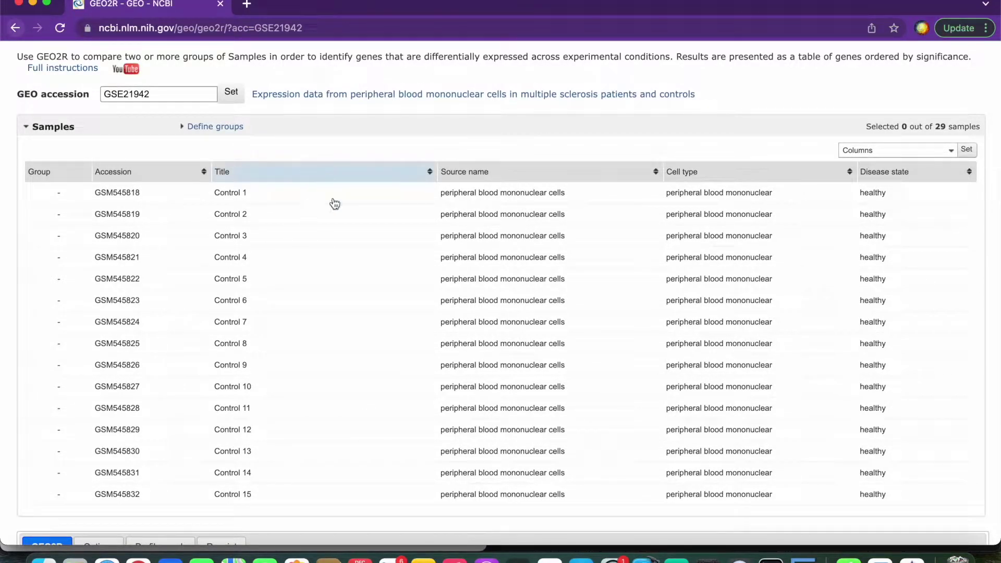
pyautogui.scroll(-5, 379, 394)
pyautogui.scroll(5, 379, 394)
pyautogui.scroll(-1, 359, 361)
pyautogui.scroll(-3, 359, 362)
pyautogui.scroll(4, 358, 360)
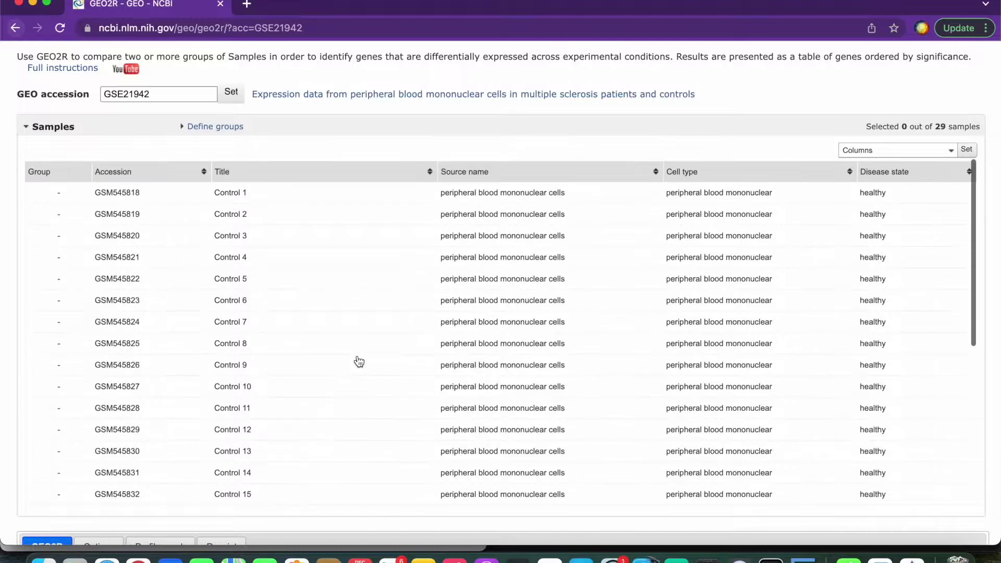
# Step: Sort the sample table by title in ascending order
pyautogui.click(348, 176)
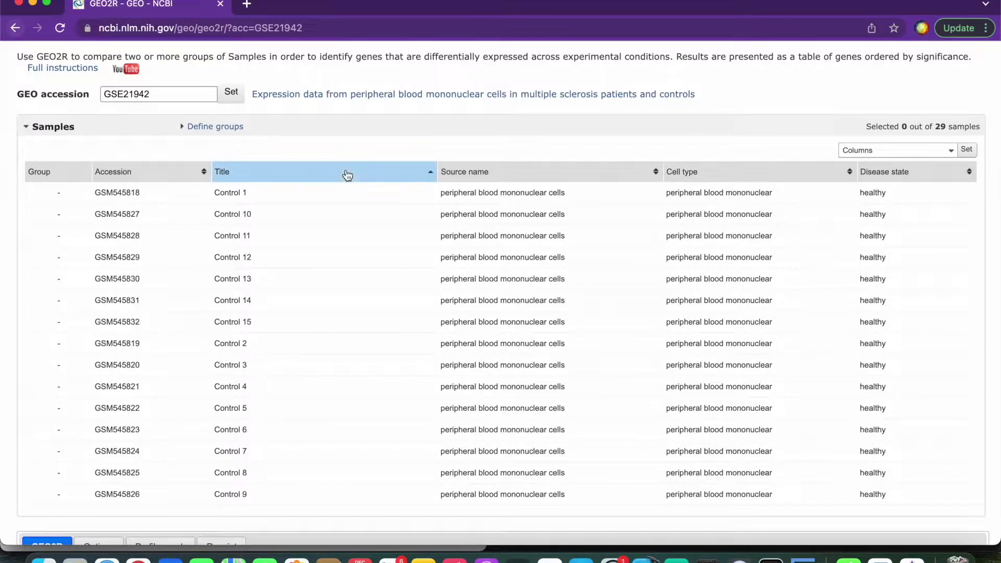
pyautogui.click(348, 176)
pyautogui.click(348, 175)
pyautogui.click(368, 179)
pyautogui.click(369, 179)
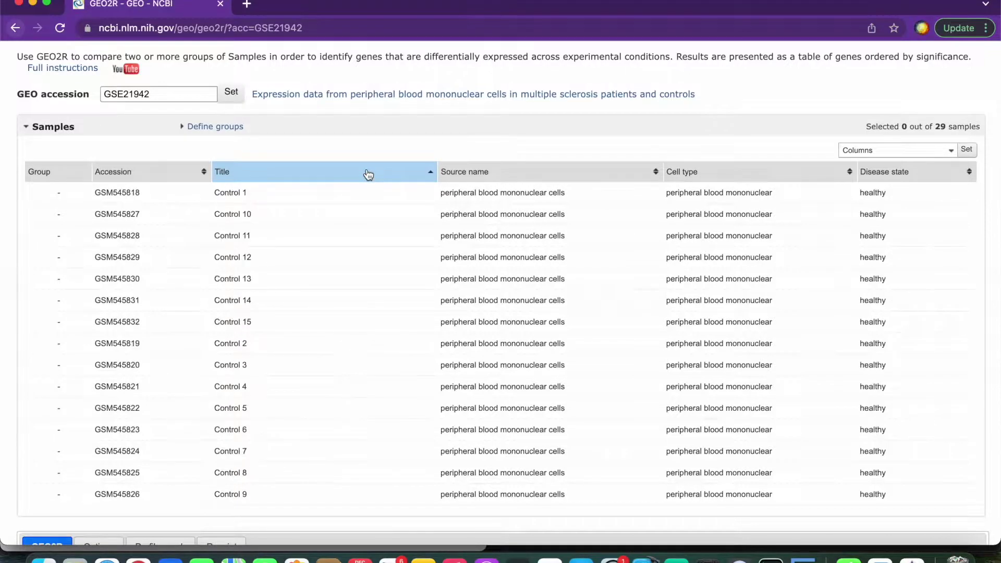
pyautogui.click(339, 174)
pyautogui.click(339, 174)
pyautogui.scroll(-5, 336, 255)
pyautogui.scroll(3, 336, 255)
pyautogui.click(208, 127)
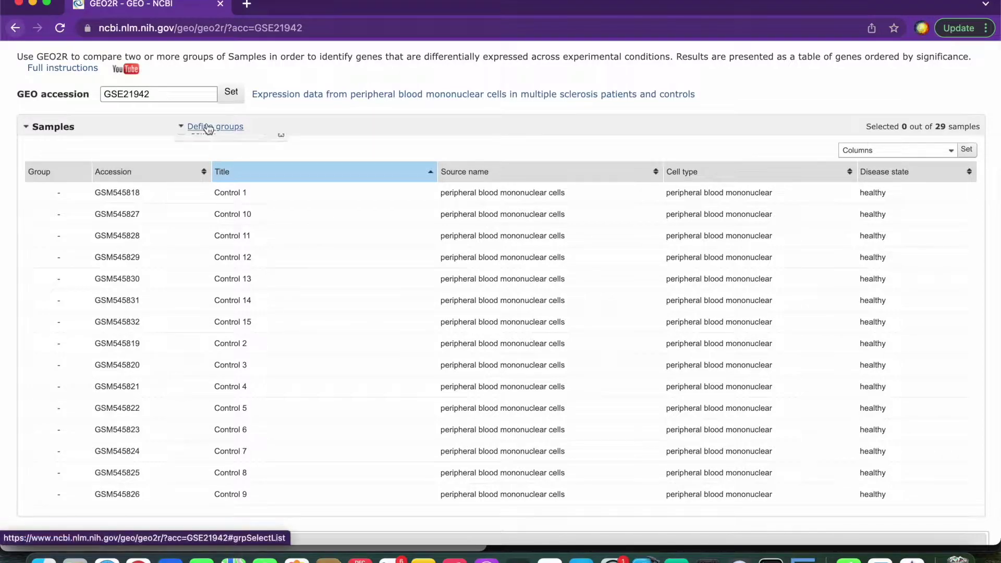
pyautogui.click(205, 127)
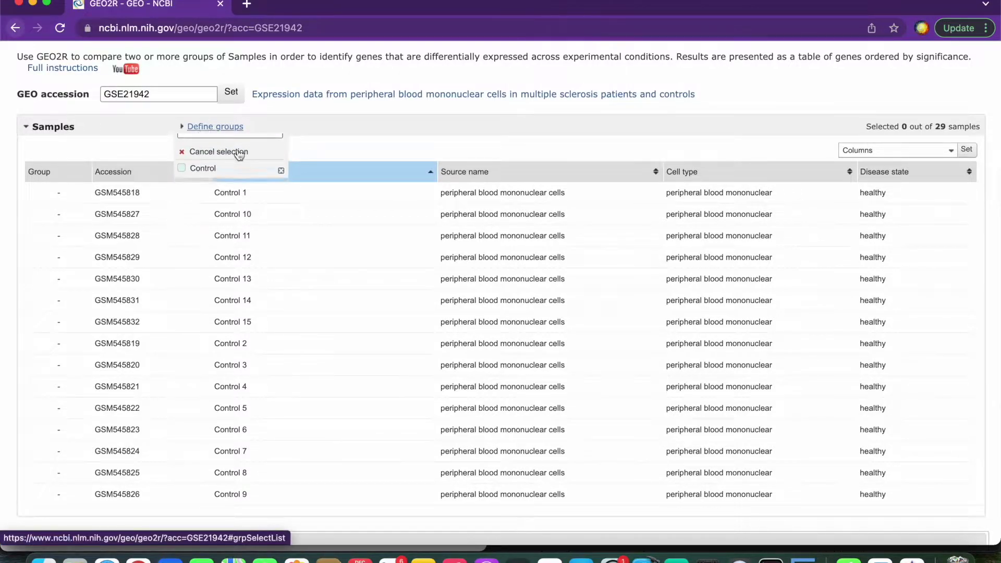
pyautogui.scroll(-3, 356, 441)
pyautogui.scroll(3, 355, 441)
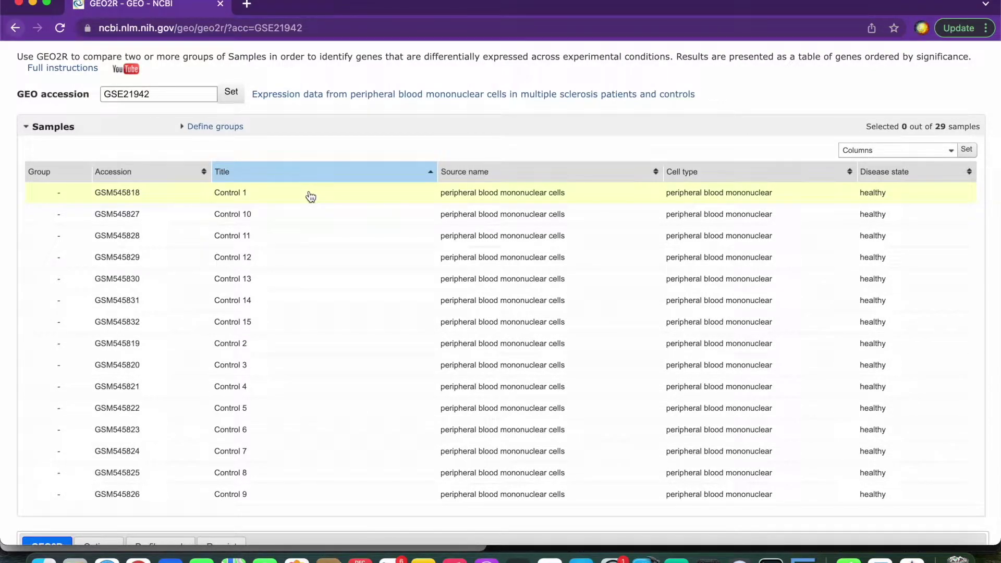
# Step: Assign all the healthy samples, from the Control 1 row through the Control 9 row, to the Control group
pyautogui.scroll(-5, 319, 336)
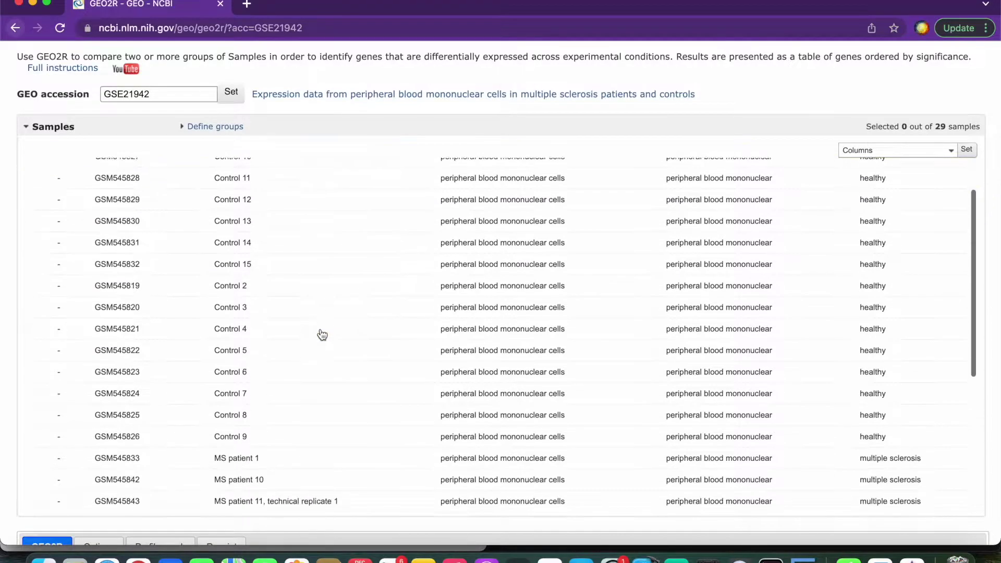
pyautogui.keyDown('shift'); pyautogui.click(278, 365); pyautogui.keyUp('shift')
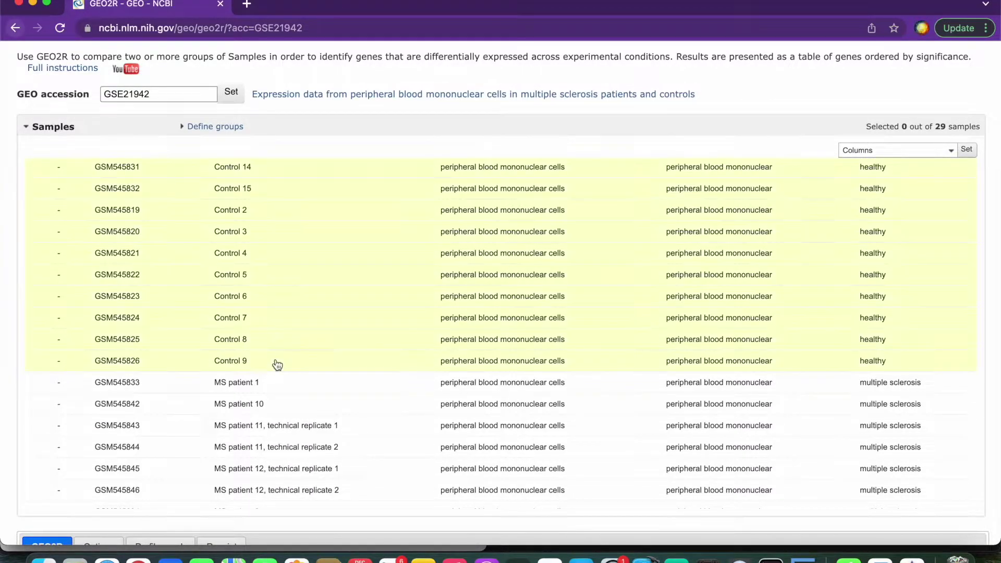
pyautogui.scroll(3, 279, 266)
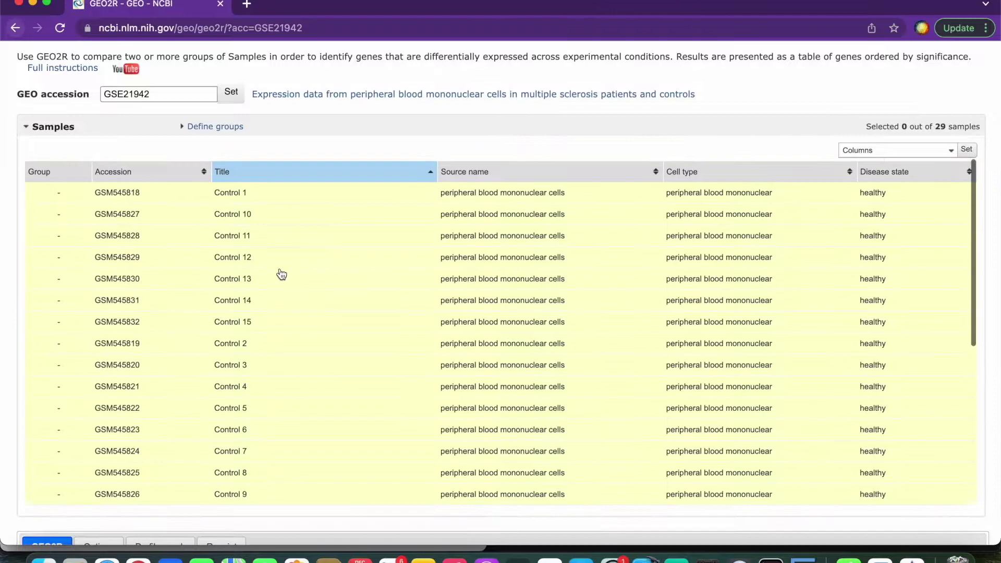
pyautogui.scroll(3, 305, 359)
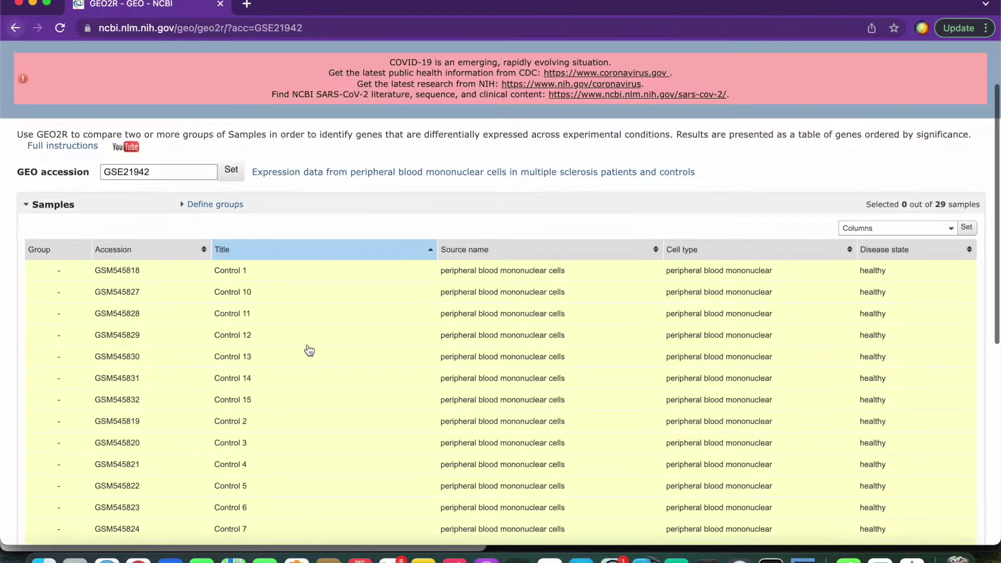
pyautogui.scroll(-4, 306, 351)
pyautogui.scroll(-3, 355, 263)
pyautogui.scroll(3, 355, 262)
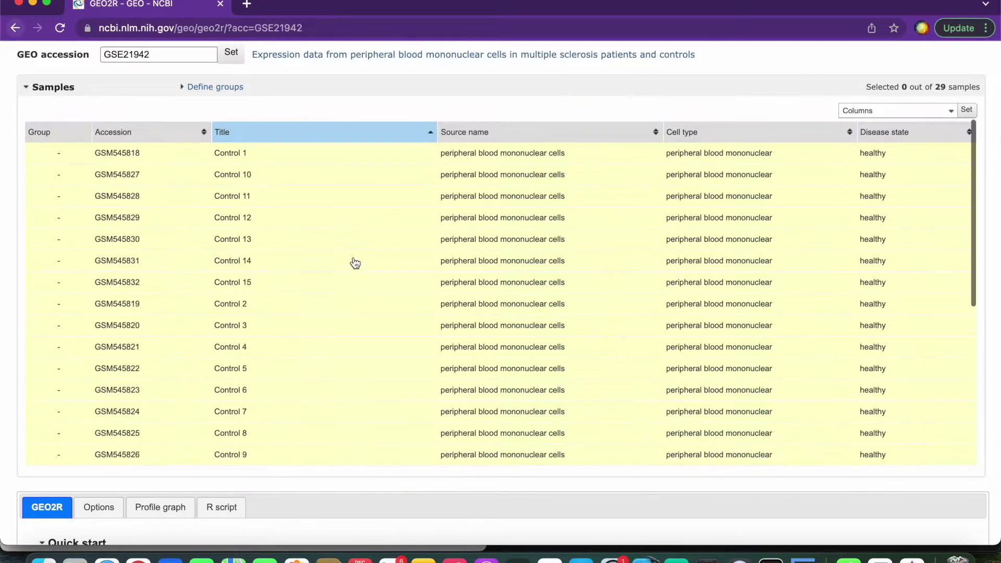
pyautogui.scroll(1, 425, 307)
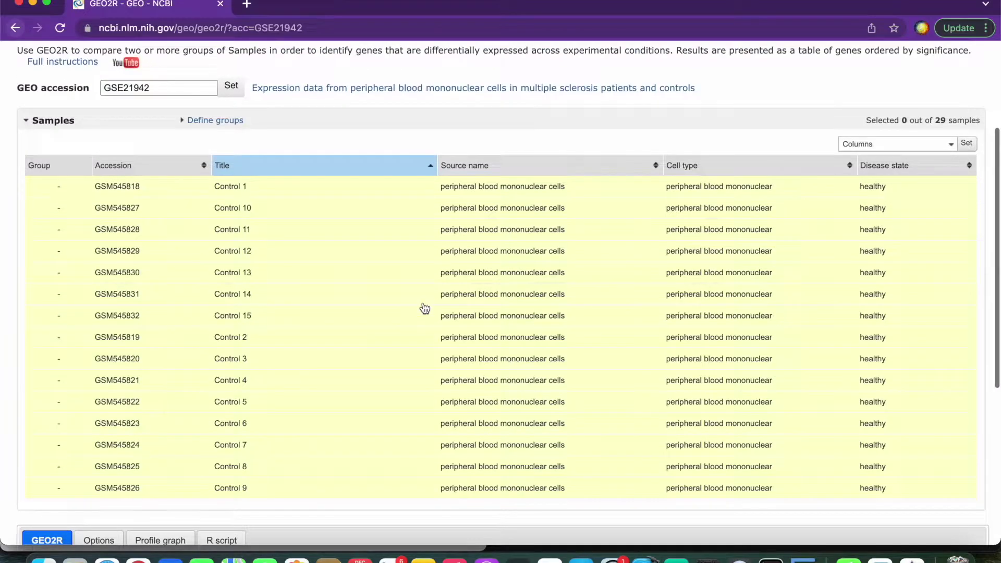
pyautogui.click(221, 121)
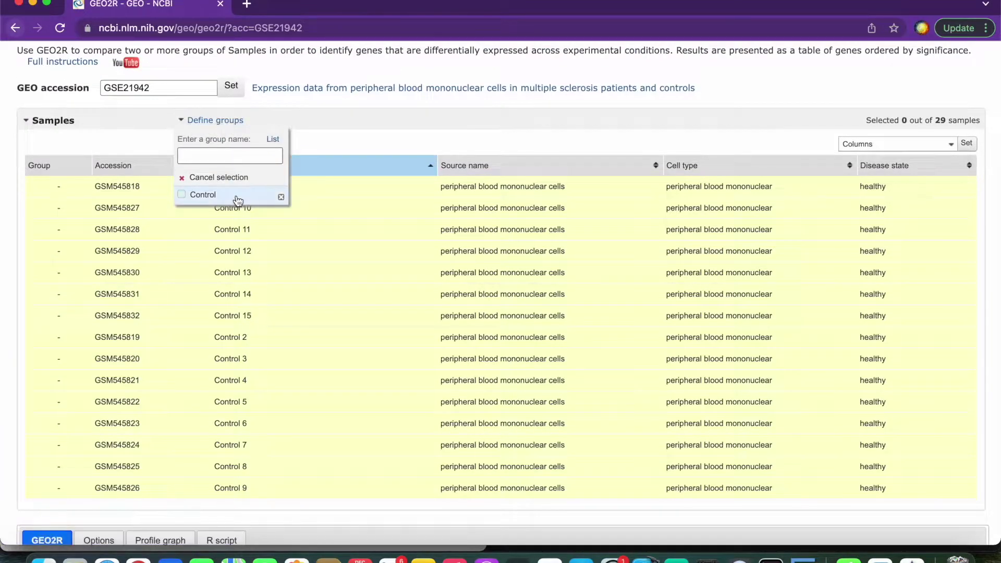
pyautogui.click(237, 197)
pyautogui.click(222, 121)
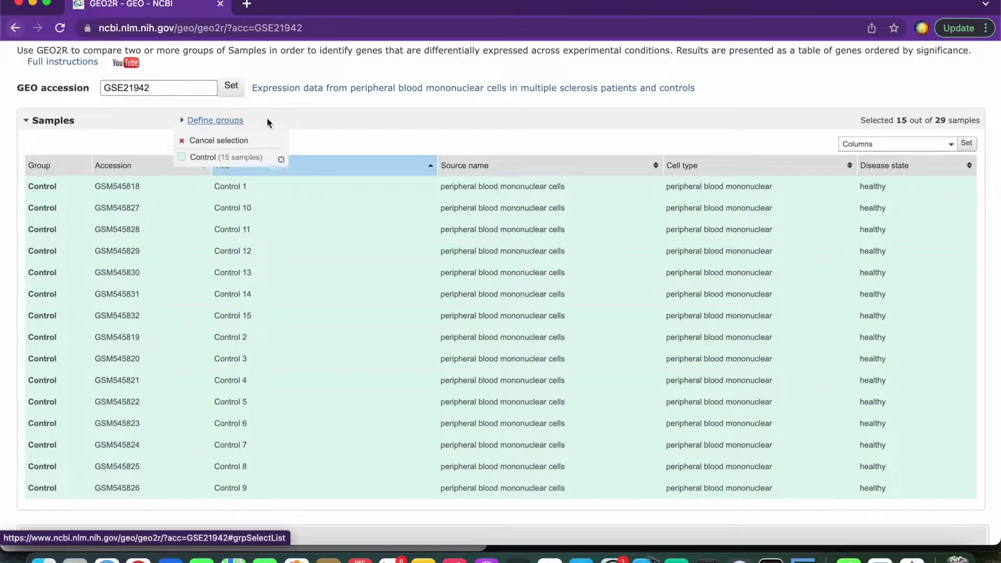
# Step: Review the group assignments in the sample table, from the control rows down to the unassigned MS patient rows
pyautogui.scroll(-5, 388, 349)
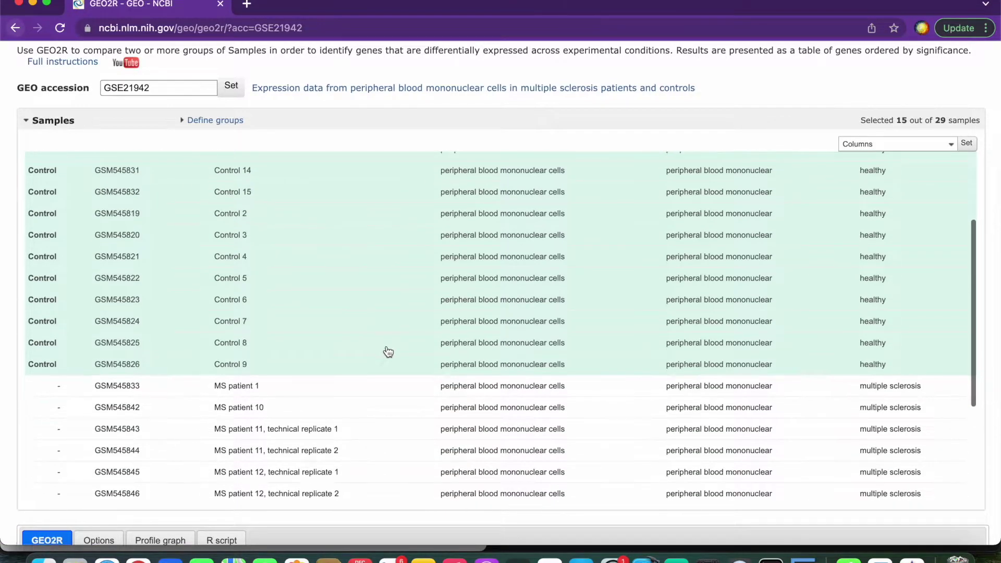
pyautogui.scroll(5, 289, 331)
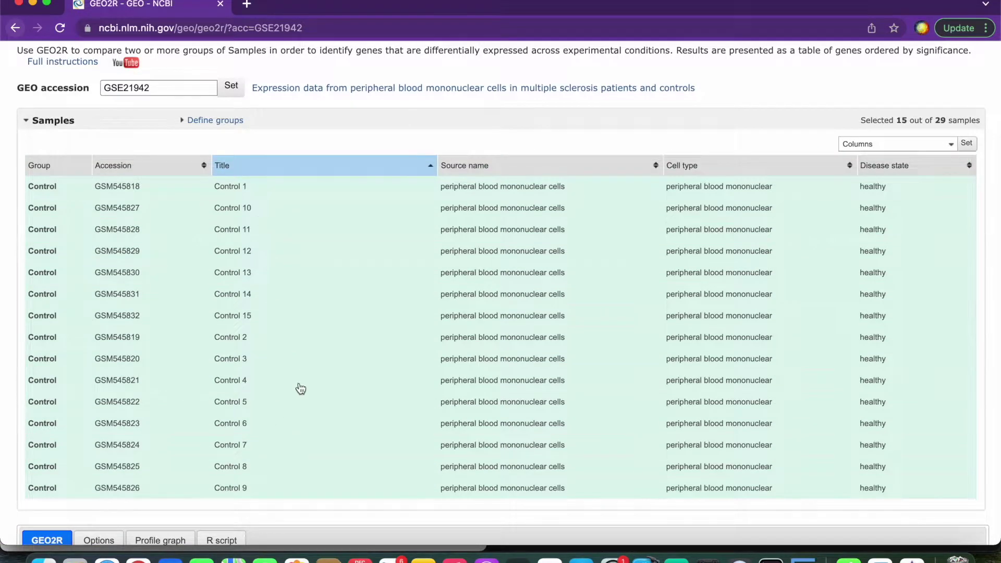
pyautogui.scroll(-3, 369, 329)
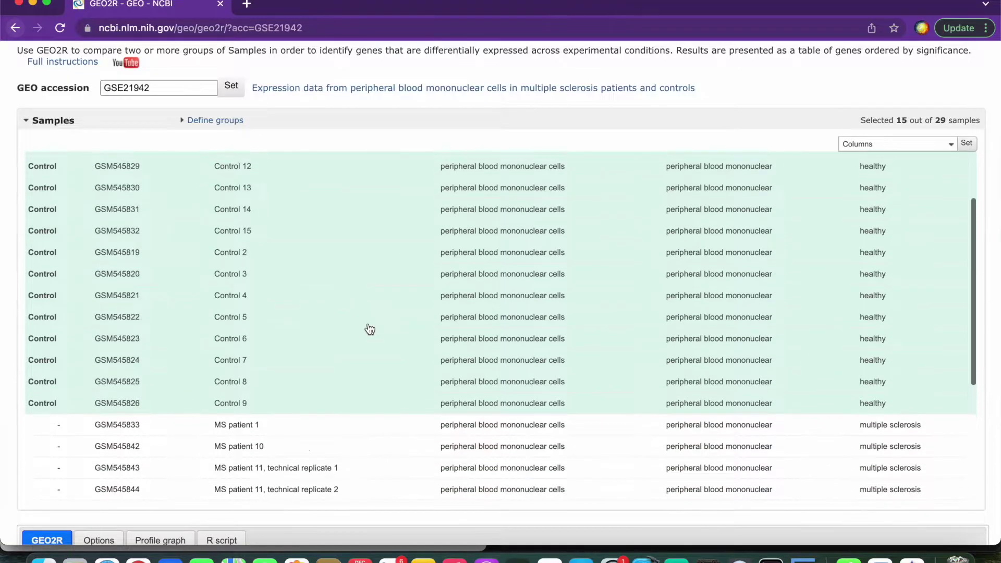
pyautogui.scroll(3, 192, 286)
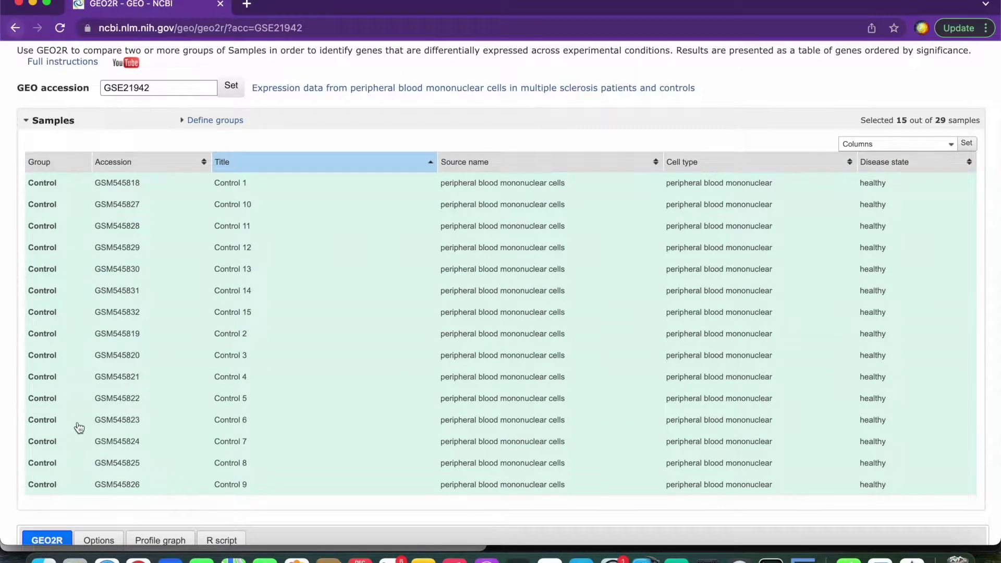
pyautogui.scroll(-3, 79, 428)
pyautogui.scroll(3, 79, 428)
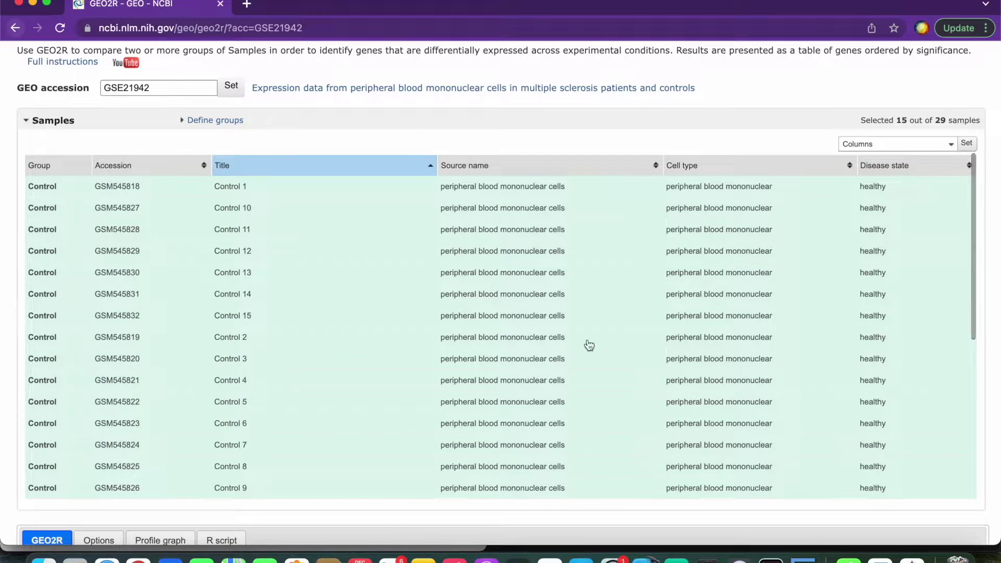
pyautogui.scroll(-3, 529, 410)
pyautogui.scroll(3, 524, 407)
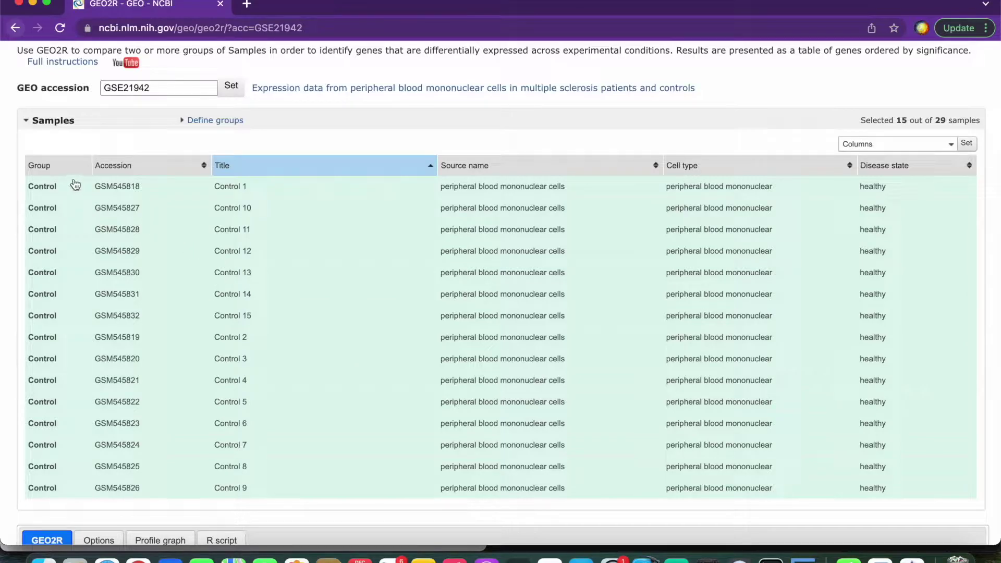
pyautogui.click(236, 125)
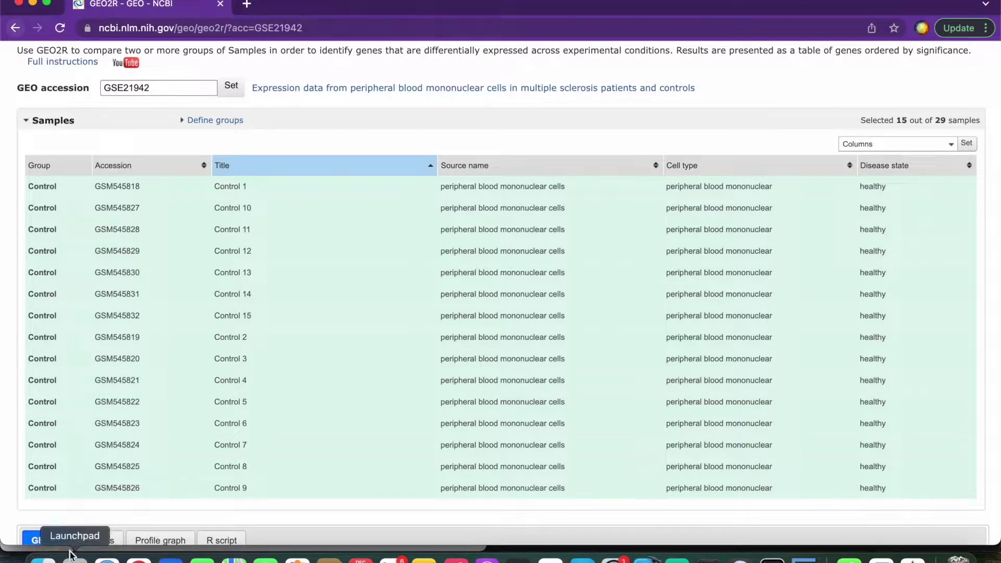
pyautogui.scroll(-3, 232, 307)
pyautogui.scroll(-10, 231, 306)
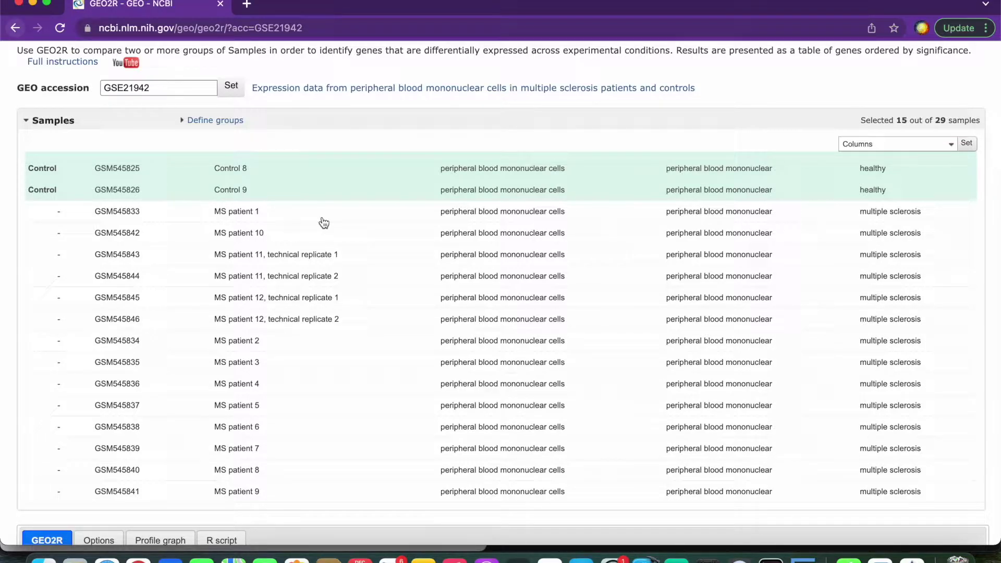
pyautogui.scroll(10, 324, 223)
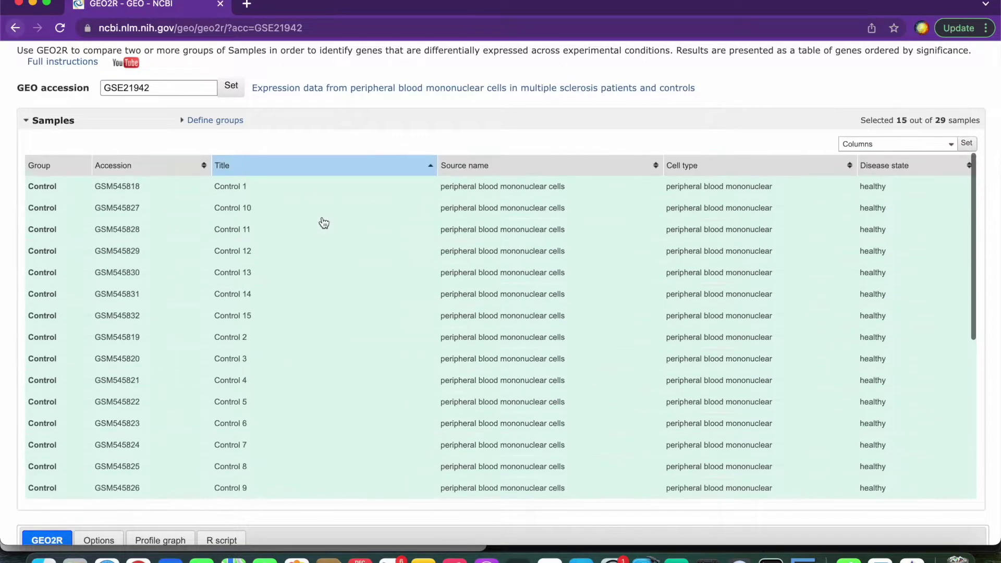
pyautogui.scroll(3, 451, 121)
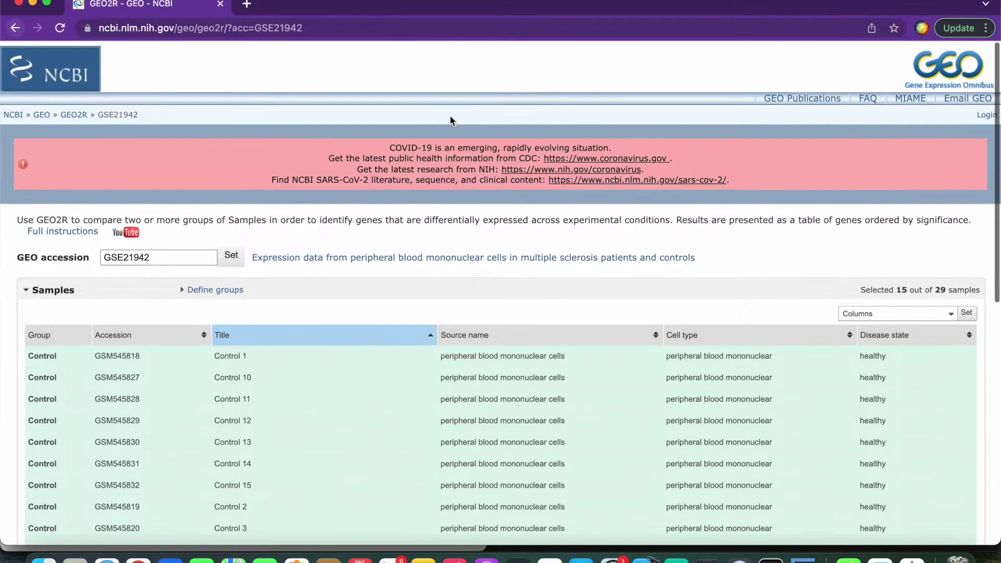
pyautogui.scroll(-4, 389, 333)
pyautogui.scroll(-3, 389, 333)
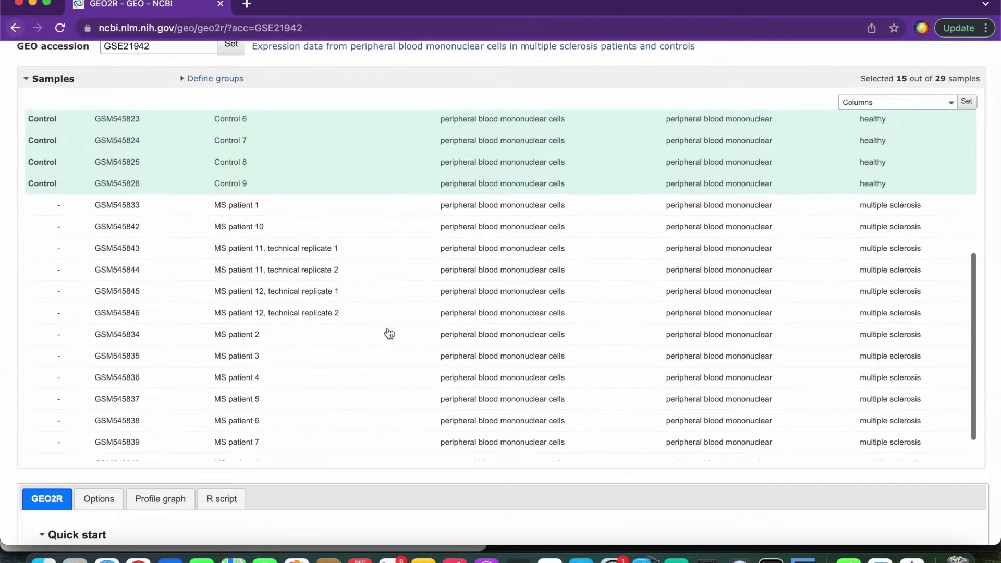
pyautogui.scroll(3, 389, 333)
pyautogui.scroll(3, 247, 316)
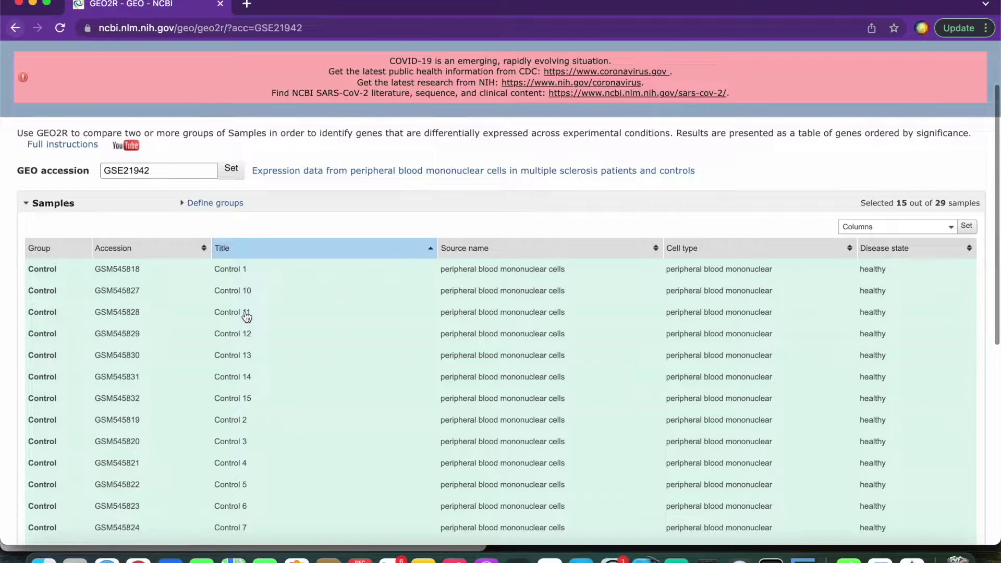
pyautogui.scroll(-5, 368, 211)
pyautogui.scroll(2, 369, 211)
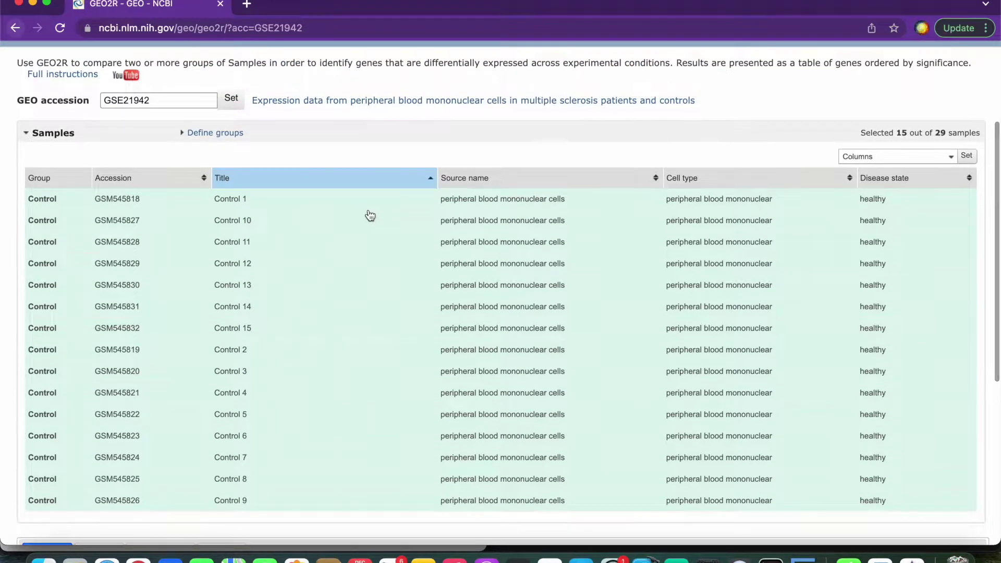
pyautogui.scroll(3, 369, 215)
pyautogui.scroll(-3, 368, 211)
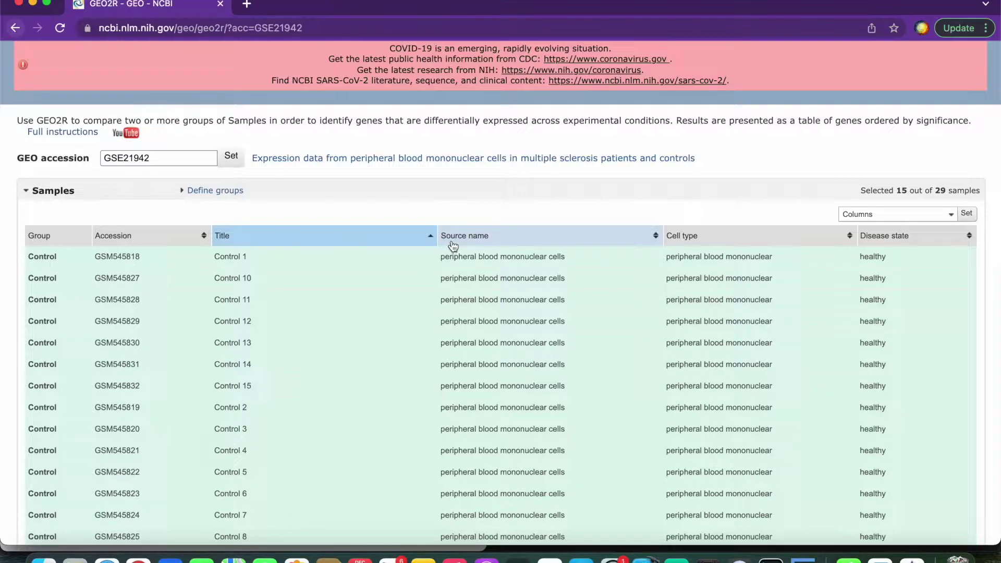
pyautogui.scroll(-2, 453, 246)
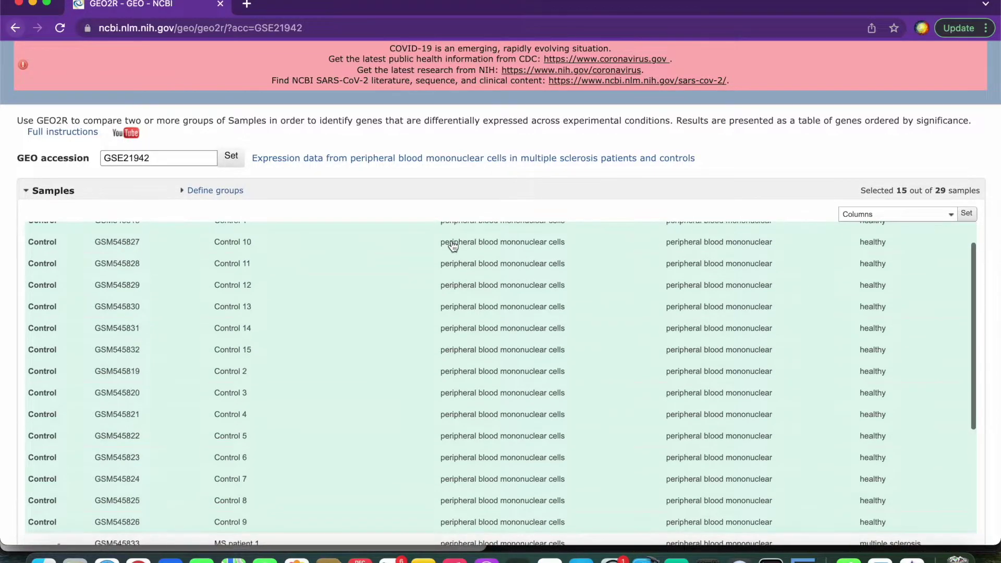
pyautogui.scroll(-10, 454, 246)
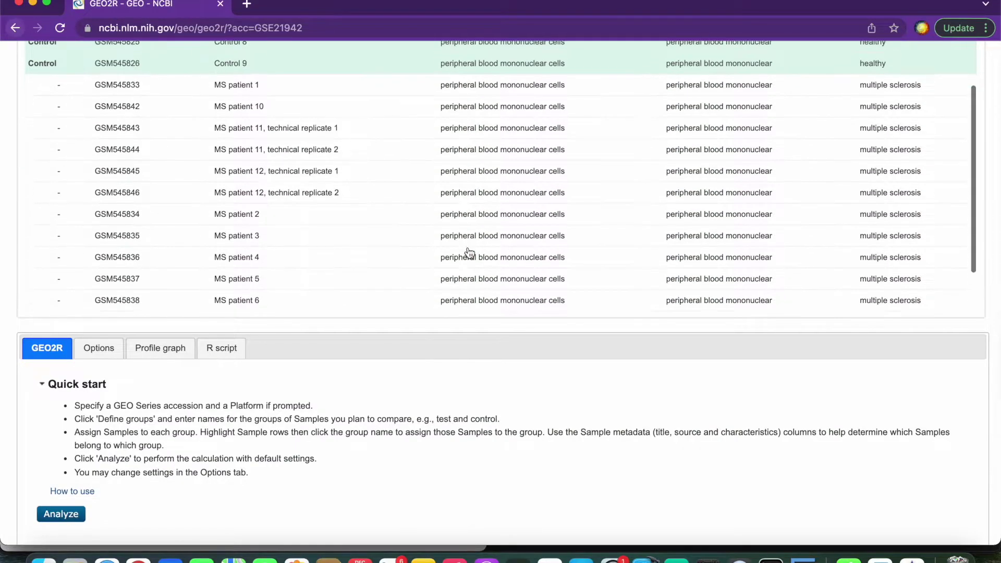
# Step: Define a second sample group named MS Patients
pyautogui.scroll(5, 469, 253)
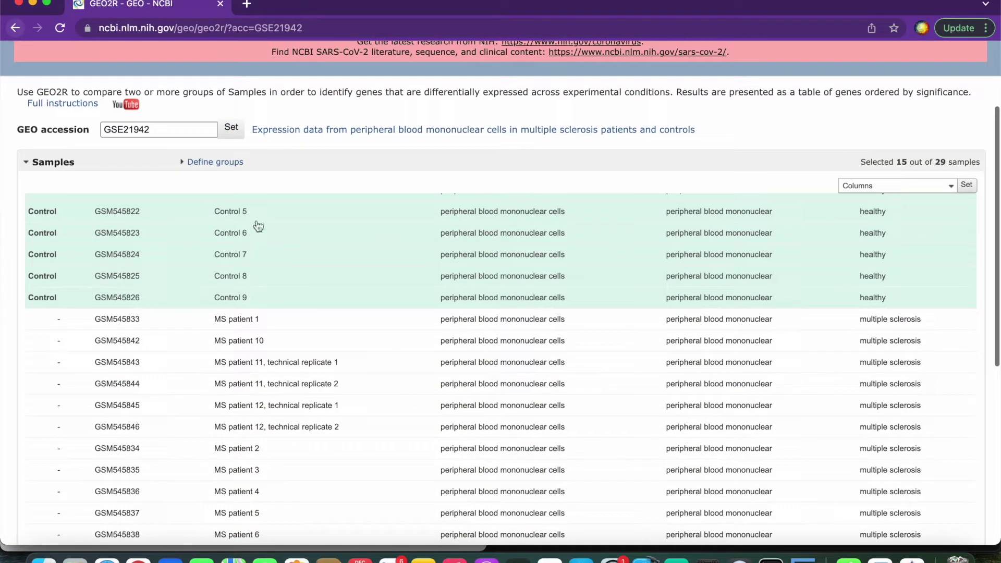
pyautogui.click(215, 163)
pyautogui.click(236, 199)
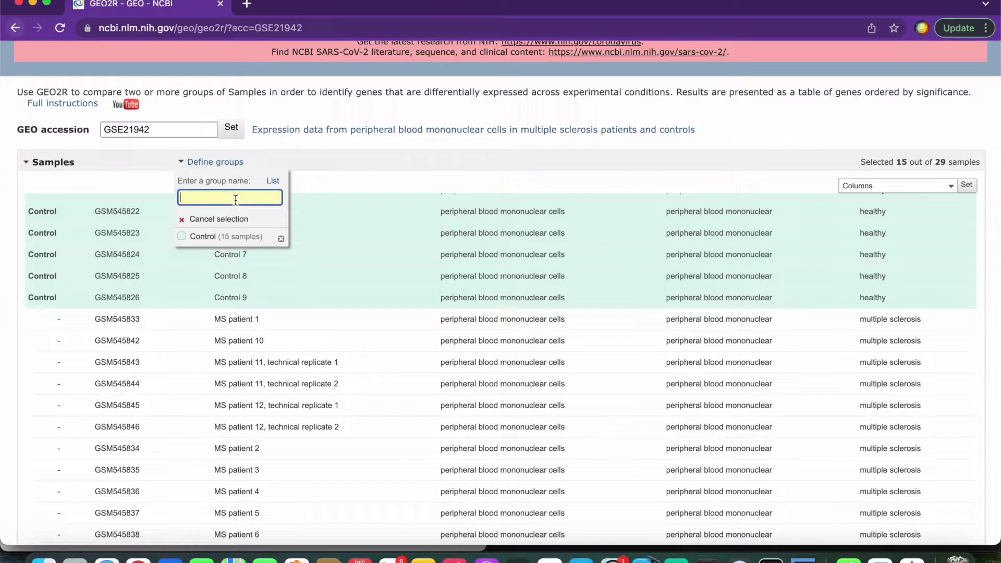
pyautogui.write('MS Patients')
pyautogui.press('Return')
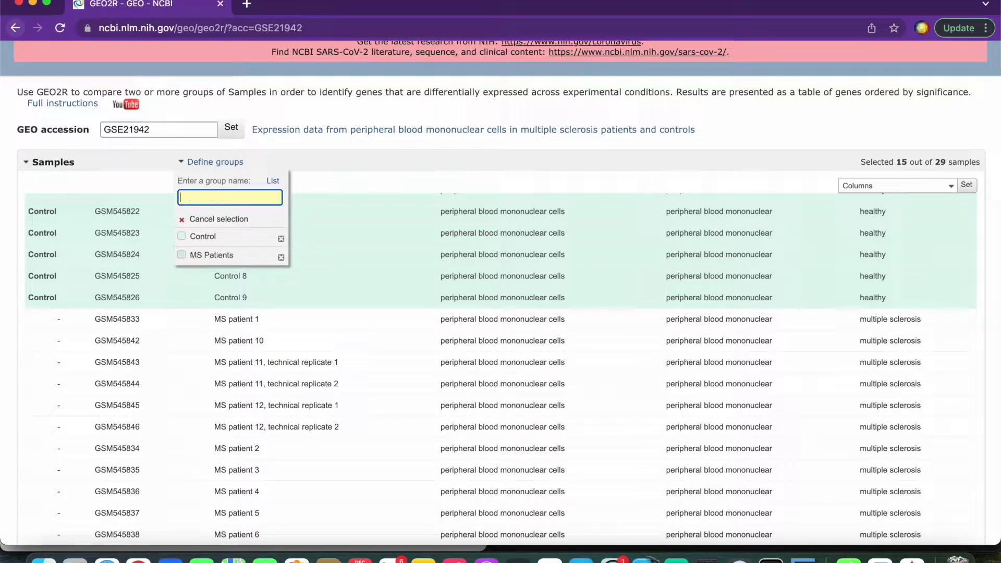
pyautogui.click(223, 166)
# Step: Assign all the multiple sclerosis samples, from the MS patient 1 row through MS patient 9, to the MS Patients group and check the assignments
pyautogui.scroll(-3, 357, 251)
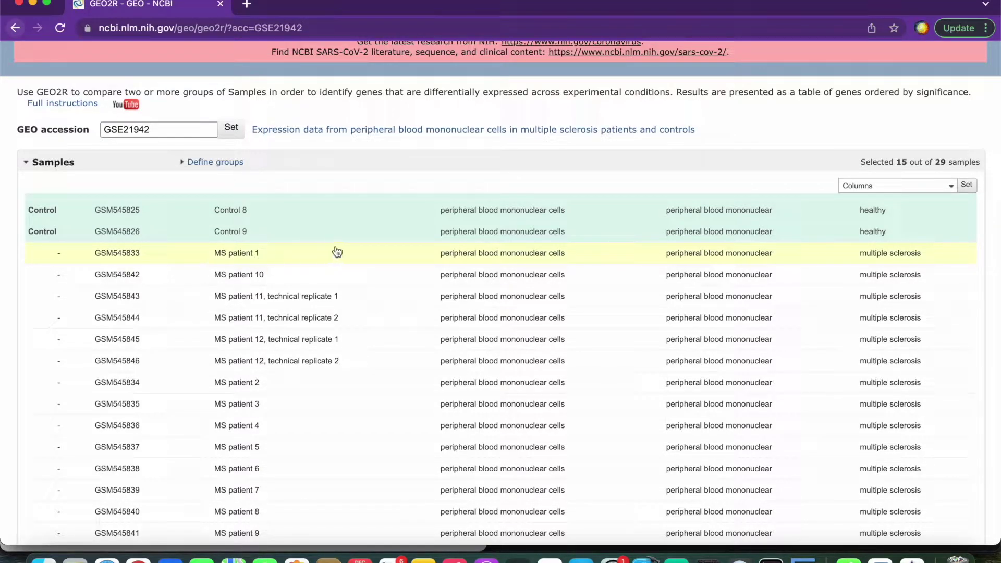
pyautogui.scroll(-5, 302, 260)
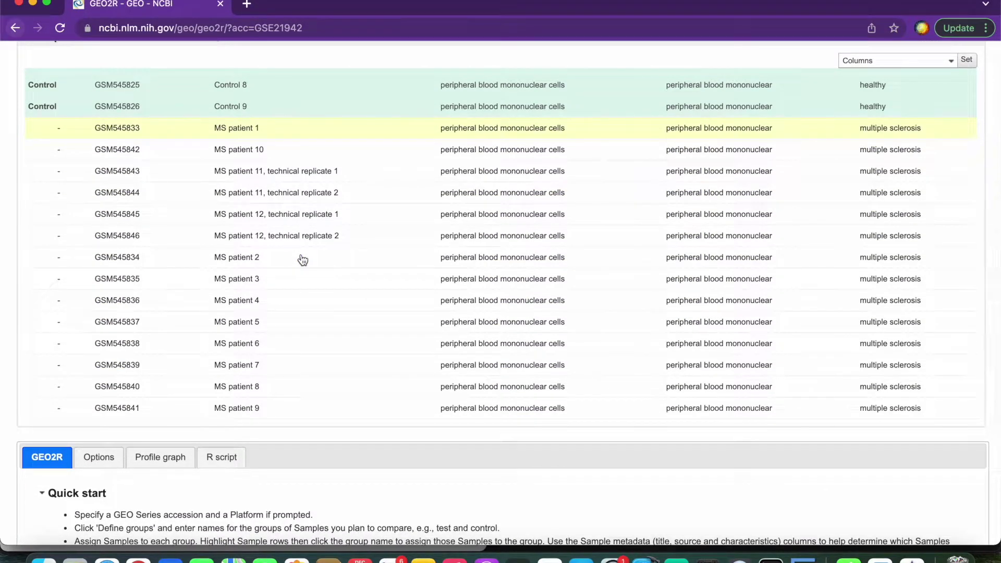
pyautogui.keyDown('shift'); pyautogui.click(290, 412); pyautogui.keyUp('shift')
pyautogui.scroll(10, 290, 412)
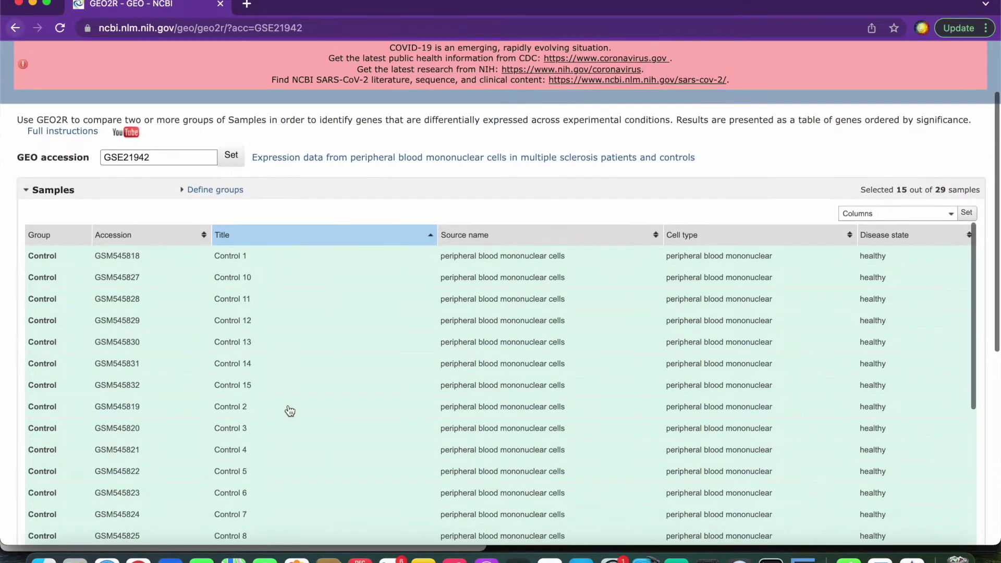
pyautogui.scroll(3, 290, 412)
pyautogui.click(215, 264)
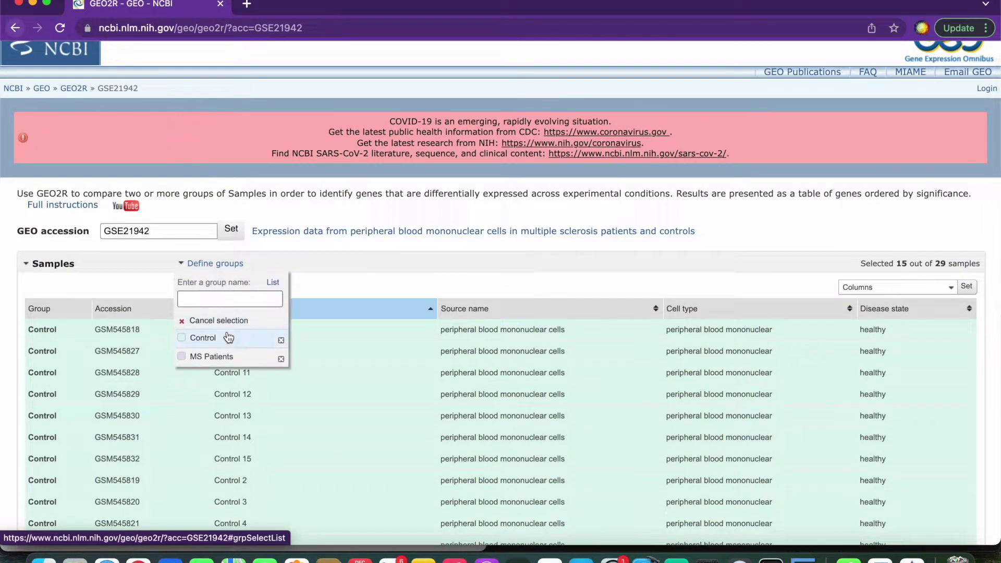
pyautogui.click(226, 356)
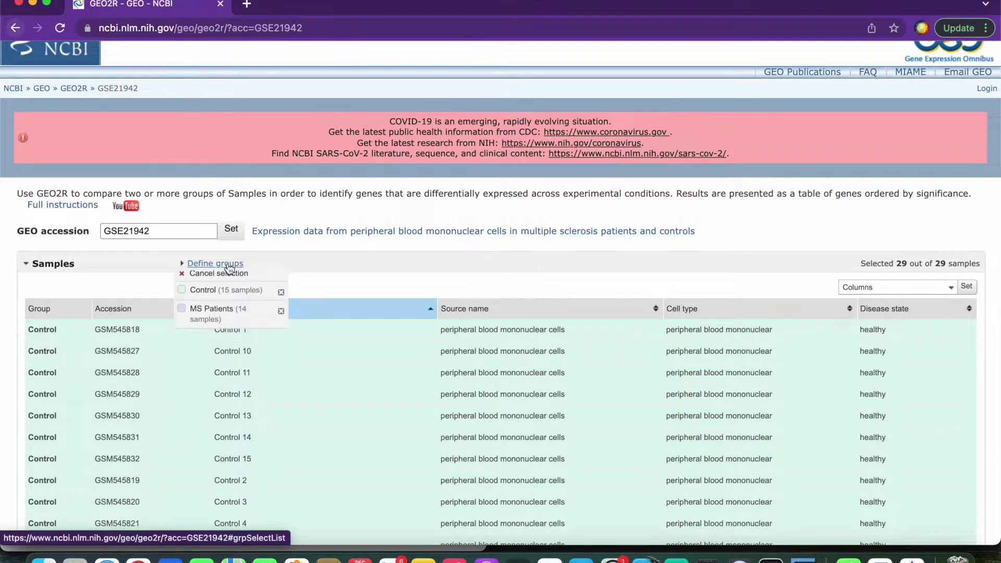
pyautogui.click(229, 265)
pyautogui.scroll(-5, 415, 295)
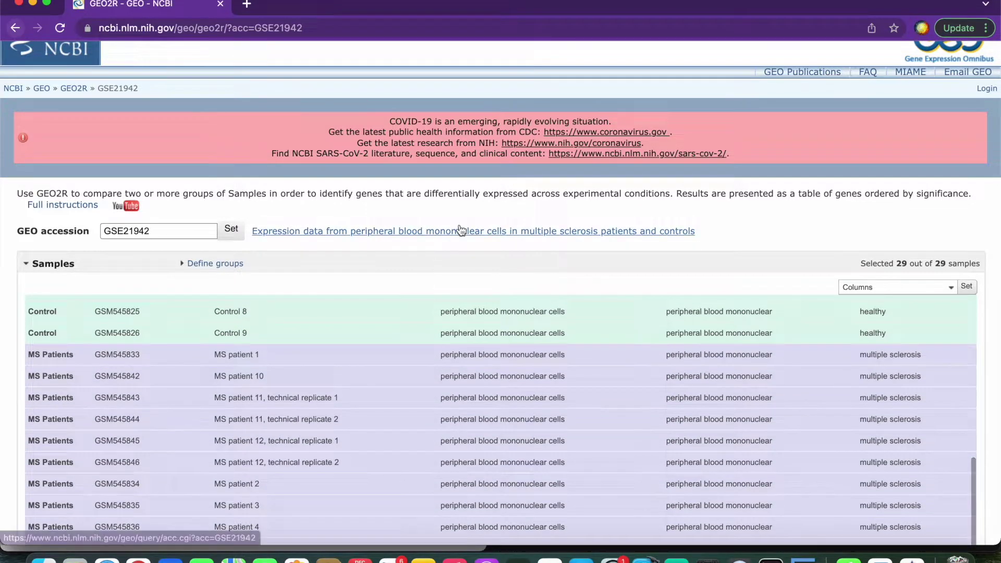
pyautogui.scroll(-4, 461, 230)
pyautogui.scroll(2, 344, 121)
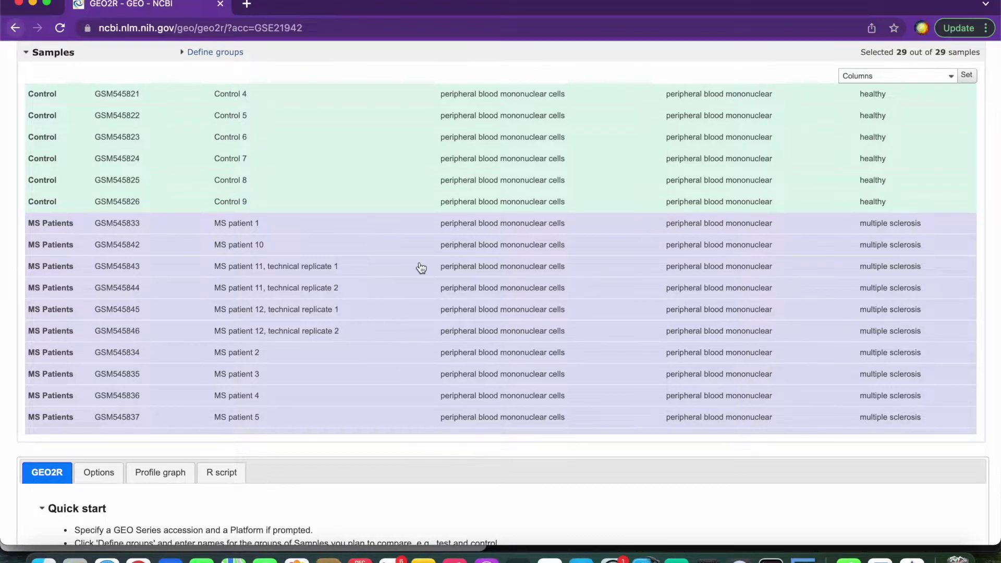
pyautogui.scroll(-3, 382, 263)
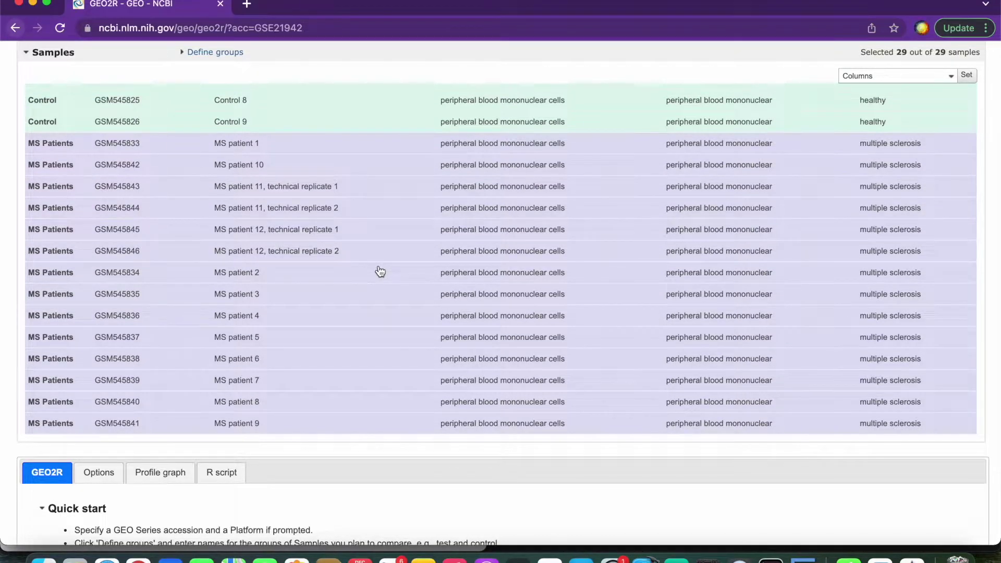
# Step: Review the Control and MS Patients group assignments across the whole sample table, down to the MS patient 9 row
pyautogui.scroll(10, 381, 271)
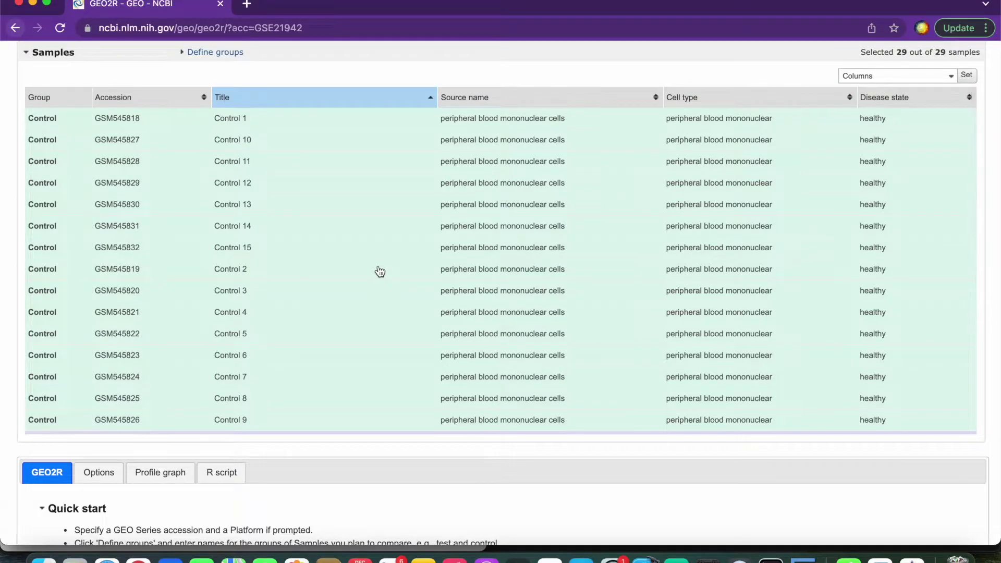
pyautogui.scroll(3, 380, 272)
pyautogui.scroll(-3, 380, 271)
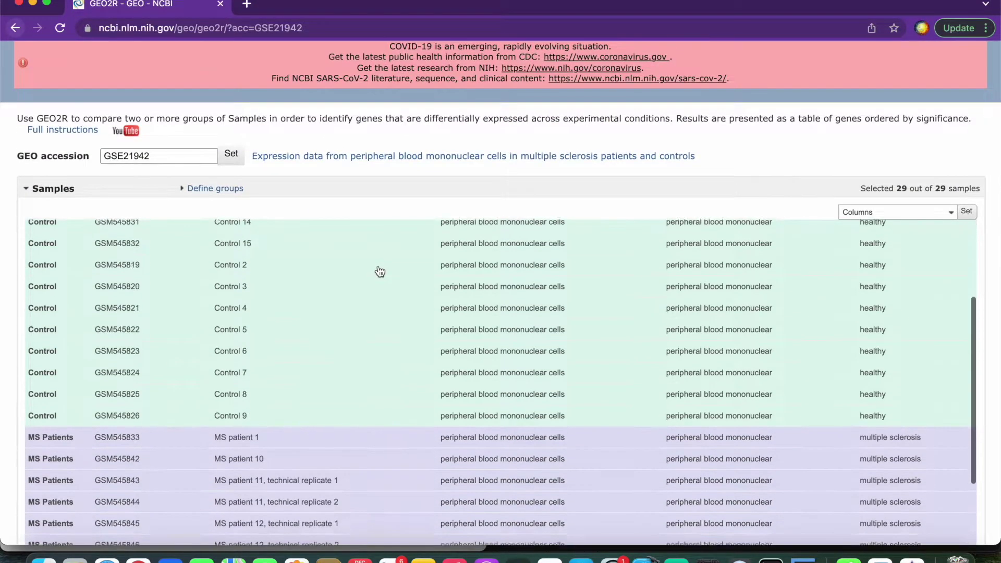
pyautogui.scroll(-3, 89, 214)
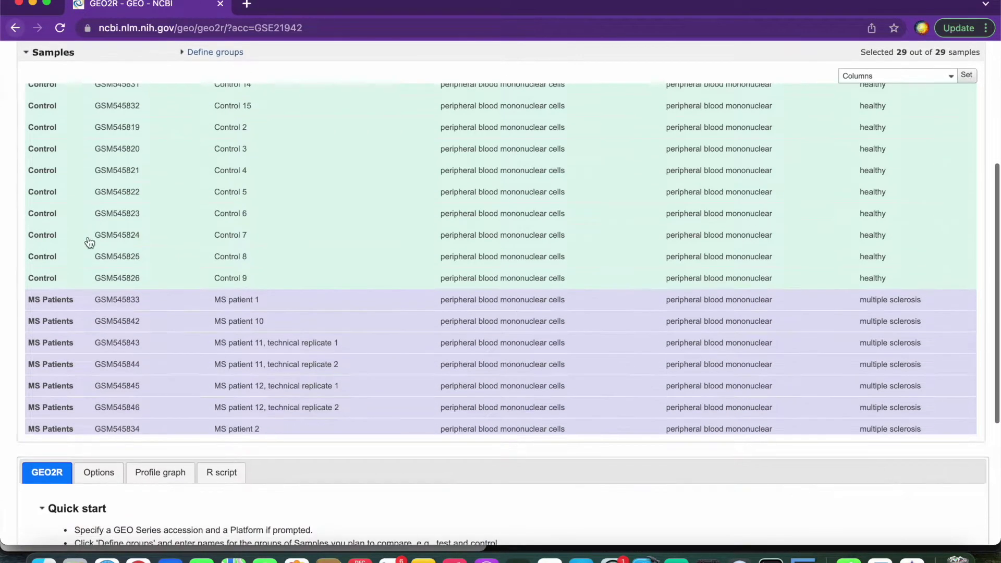
pyautogui.scroll(-3, 90, 242)
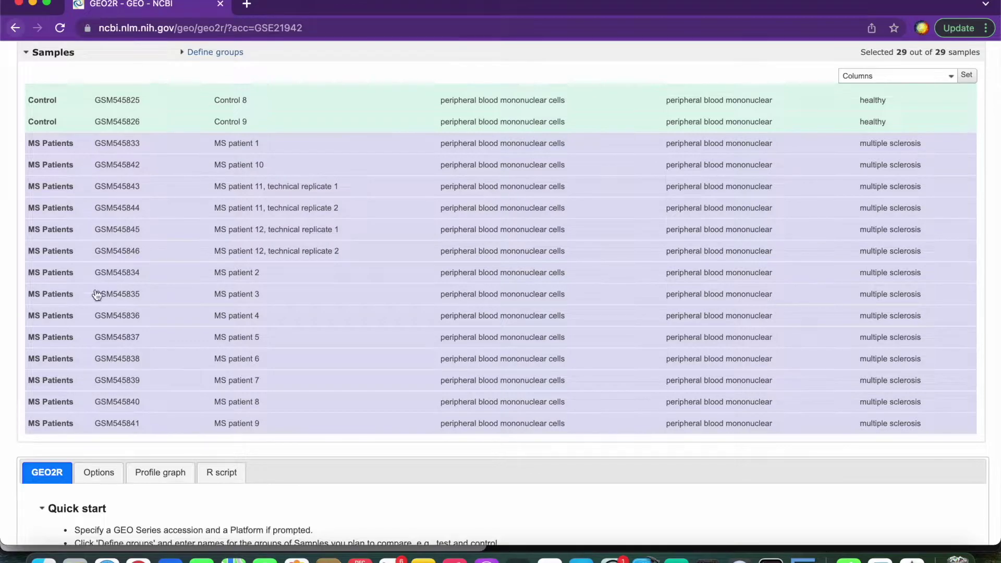
pyautogui.scroll(-4, 75, 332)
pyautogui.scroll(-1, 77, 333)
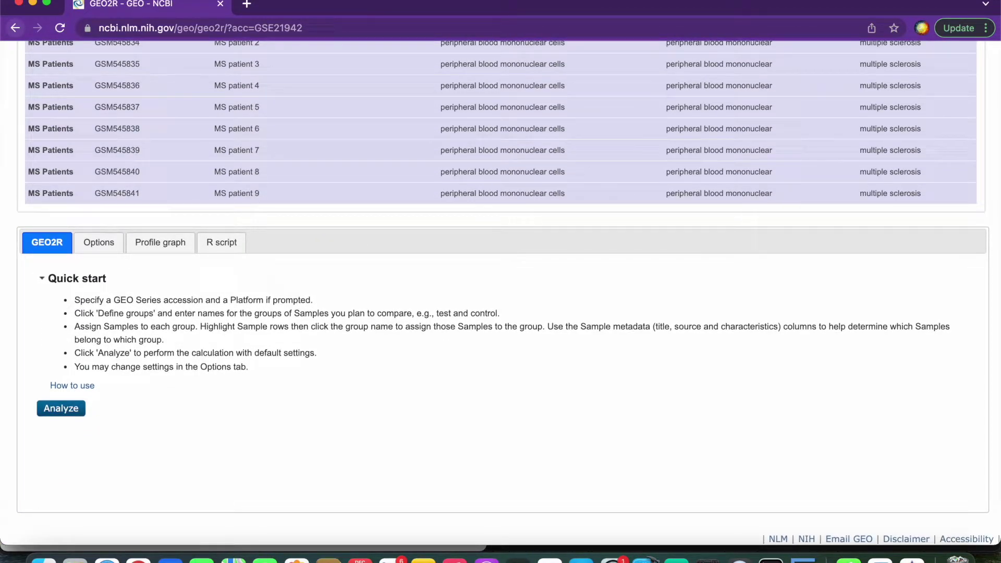
# Step: Run the GEO2R analysis comparing the Control and MS Patients groups with default settings
pyautogui.click(55, 410)
pyautogui.scroll(10, 284, 163)
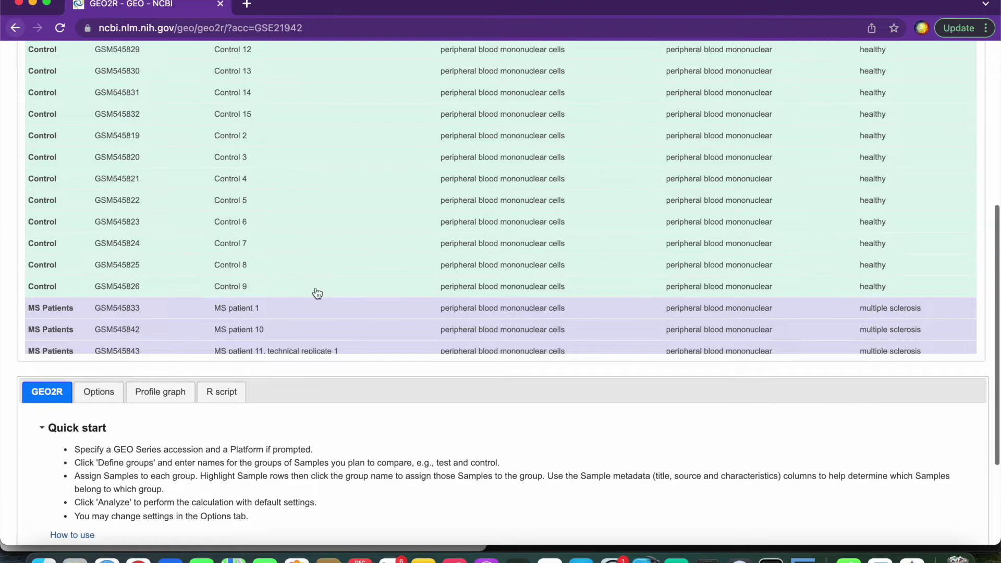
pyautogui.scroll(2, 317, 292)
pyautogui.scroll(-5, 306, 261)
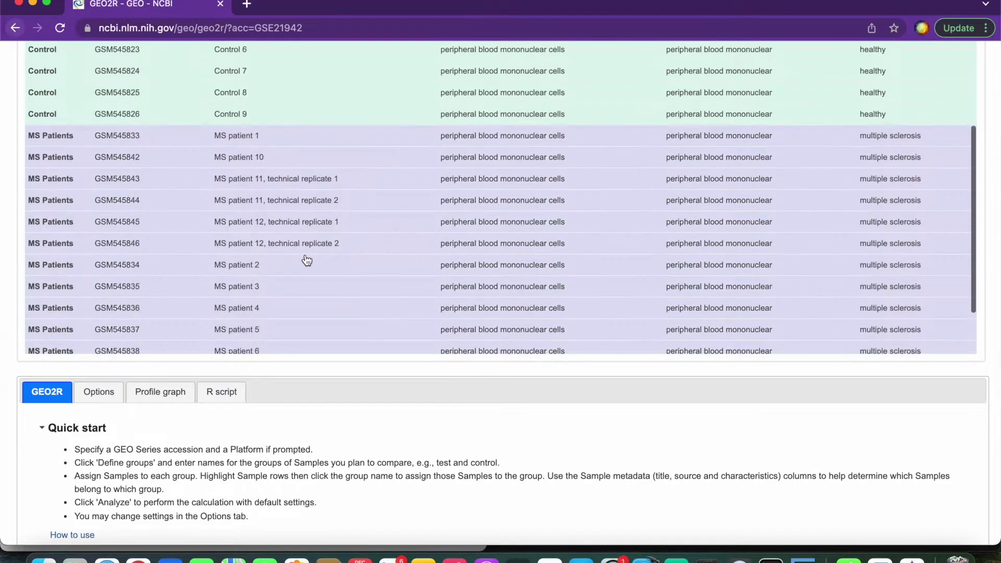
pyautogui.scroll(-3, 339, 360)
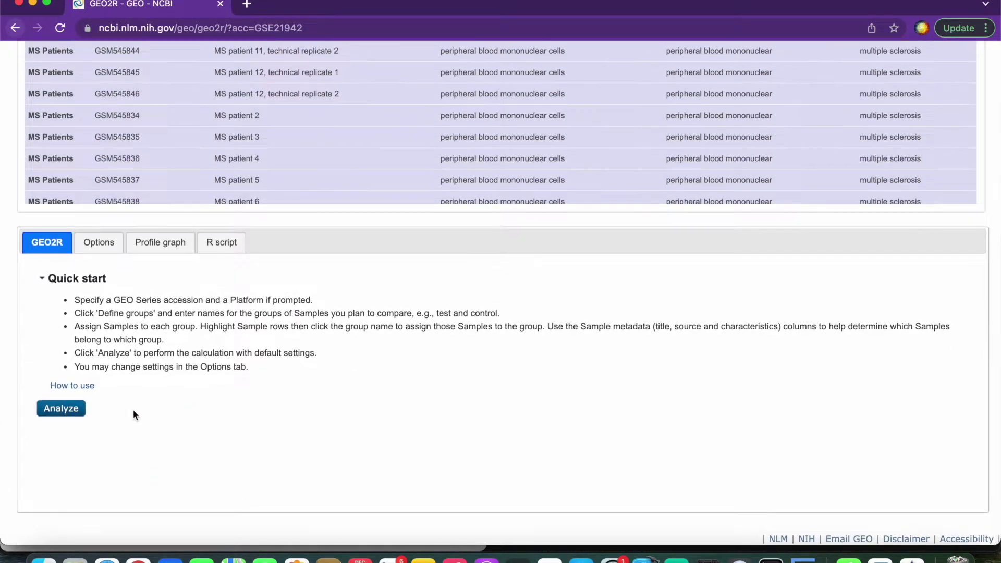
pyautogui.click(62, 409)
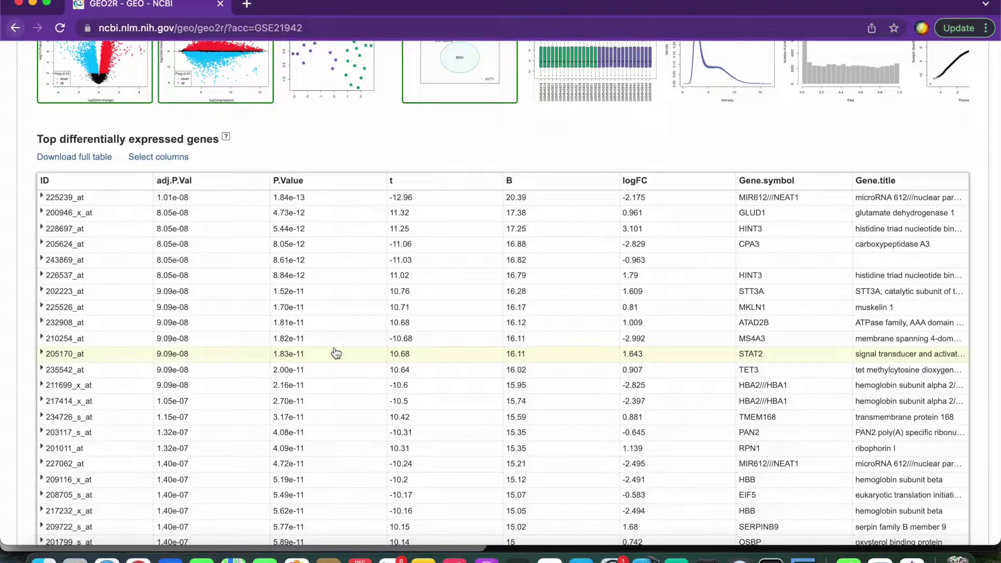
# Step: Examine the result plots and top differentially expressed genes, and view the per-sample expression chart for GLUD1 (200946_x_at)
pyautogui.scroll(3, 336, 353)
pyautogui.scroll(-3, 336, 353)
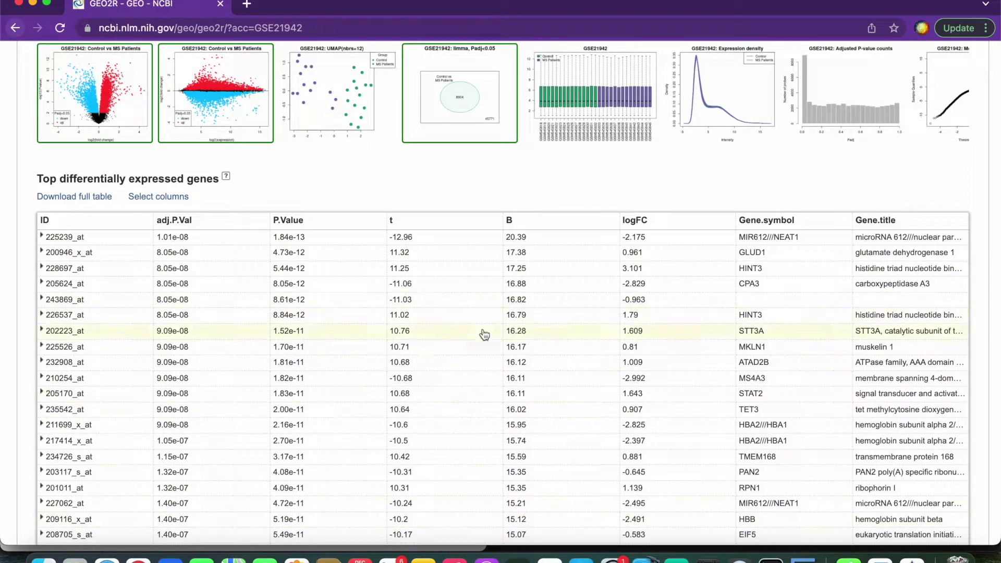
pyautogui.scroll(-3, 492, 377)
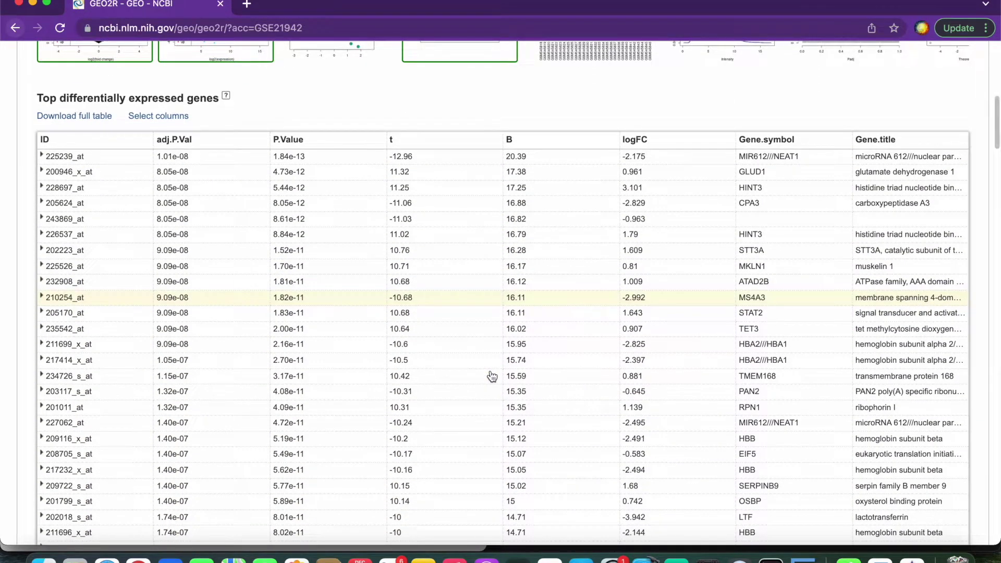
pyautogui.scroll(3, 492, 376)
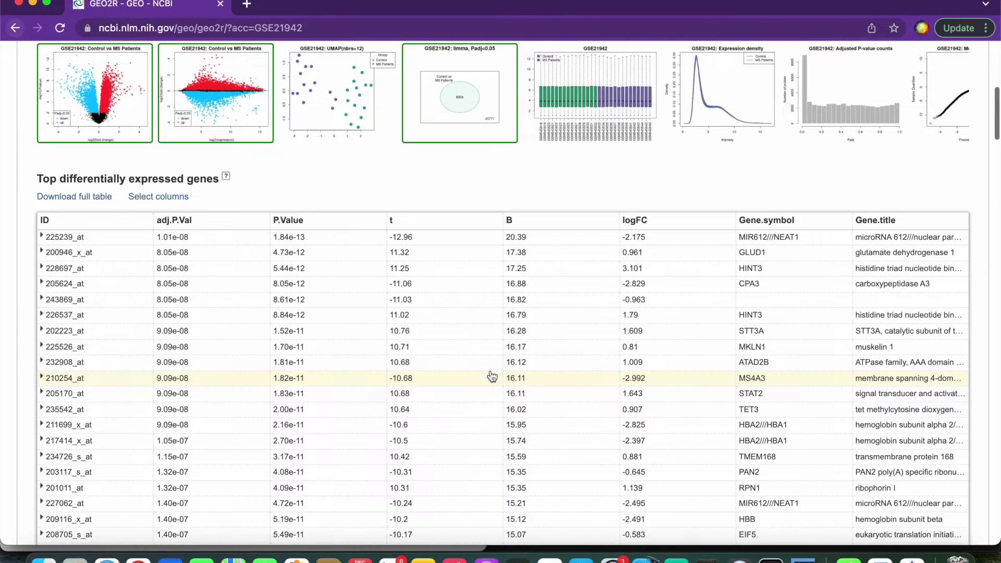
pyautogui.scroll(-1, 493, 377)
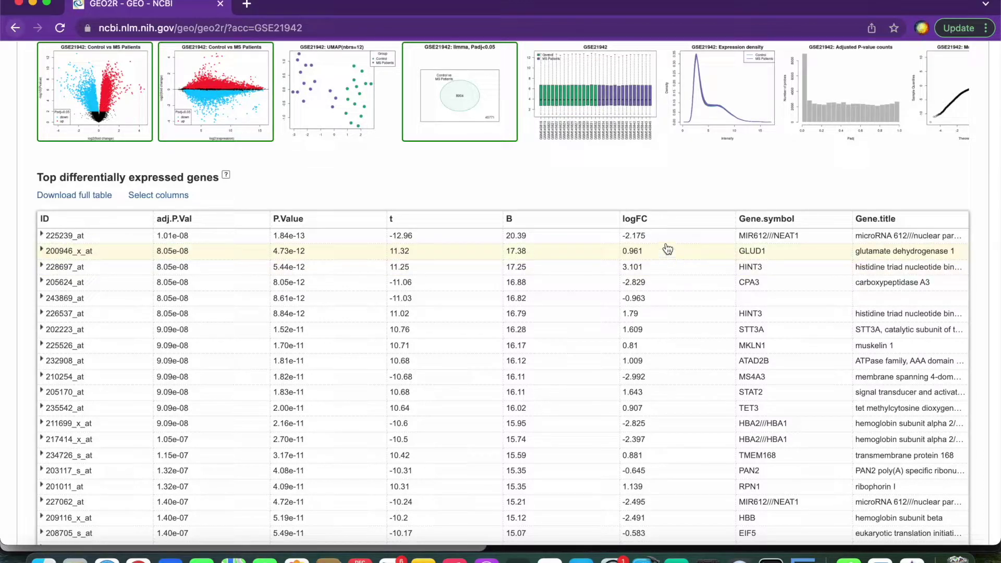
pyautogui.click(669, 250)
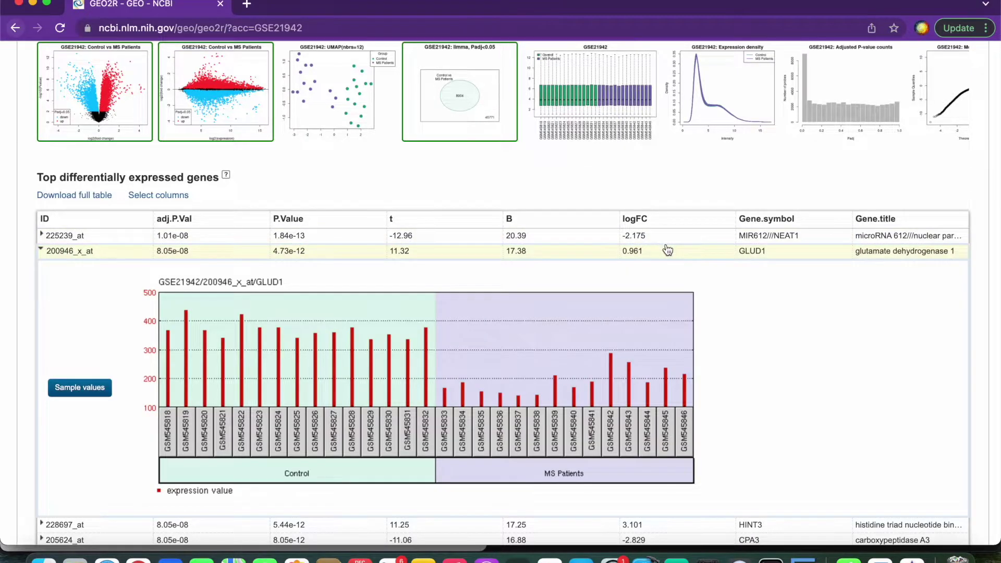
pyautogui.click(668, 252)
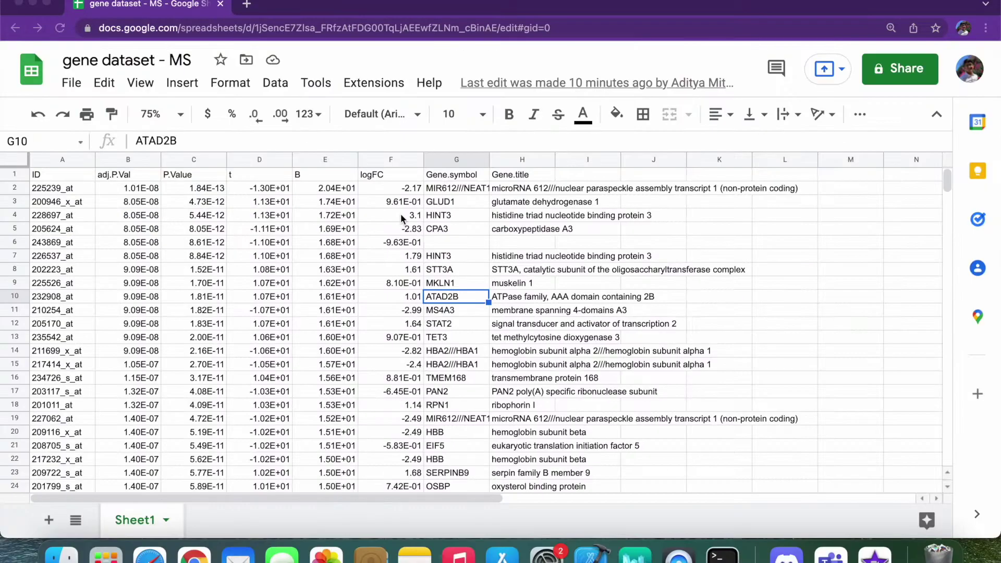
# Step: Switch to the gene dataset - MS spreadsheet in Google Sheets and examine its first gene rows across all columns
pyautogui.click(487, 242)
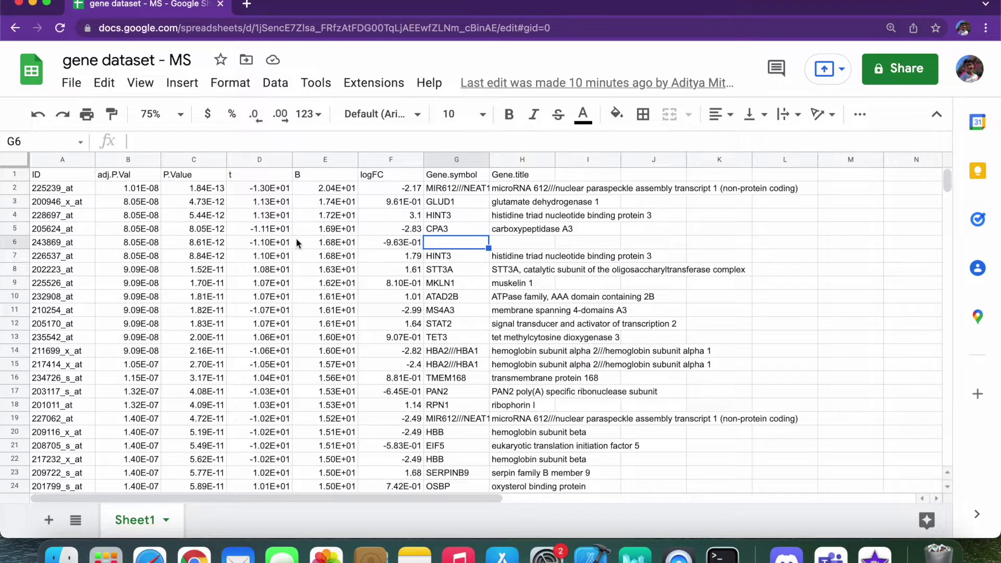
pyautogui.moveTo(175, 206); pyautogui.dragTo(495, 350)
pyautogui.click(496, 363)
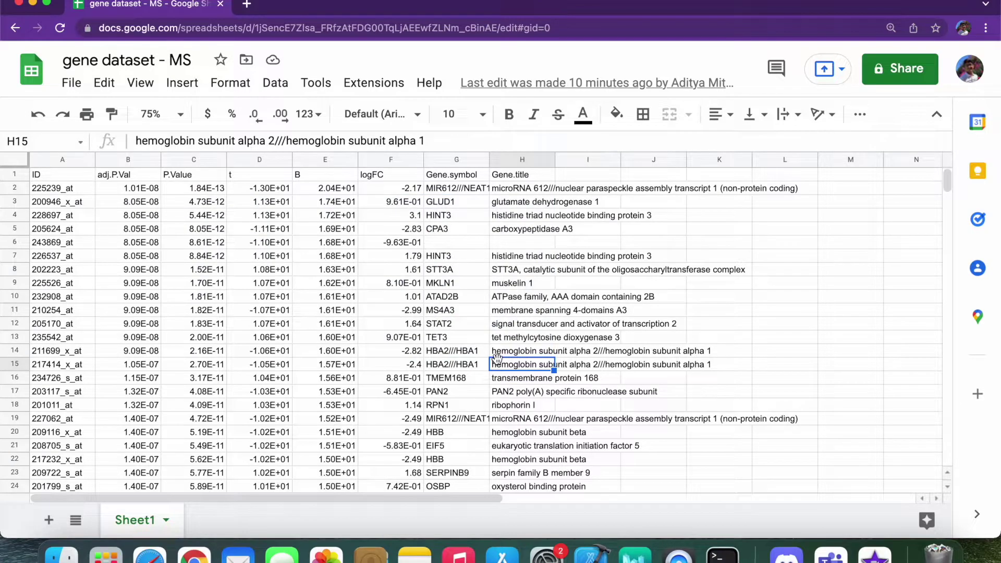
pyautogui.scroll(-2, 496, 358)
pyautogui.scroll(2, 496, 358)
pyautogui.click(243, 259)
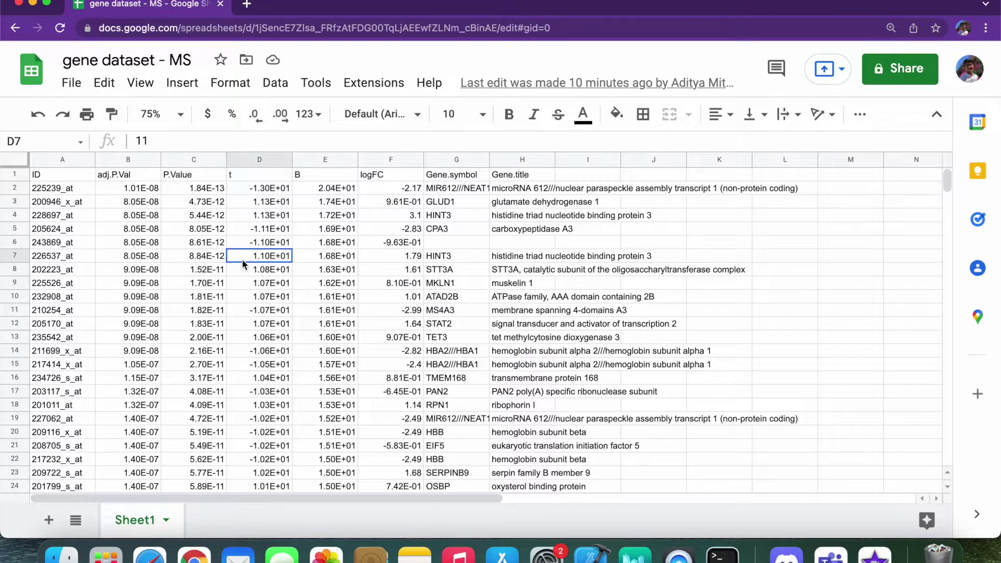
pyautogui.click(87, 204)
pyautogui.click(916, 215)
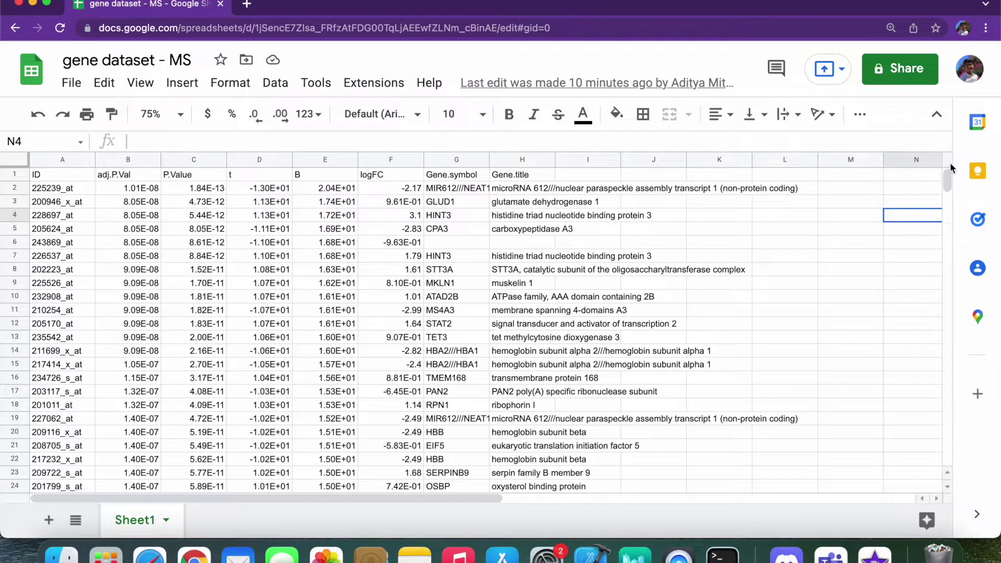
# Step: Check where the gene data ends in the sheet and return to the first rows
pyautogui.moveTo(944, 183); pyautogui.dragTo(927, 457)
pyautogui.click(68, 383)
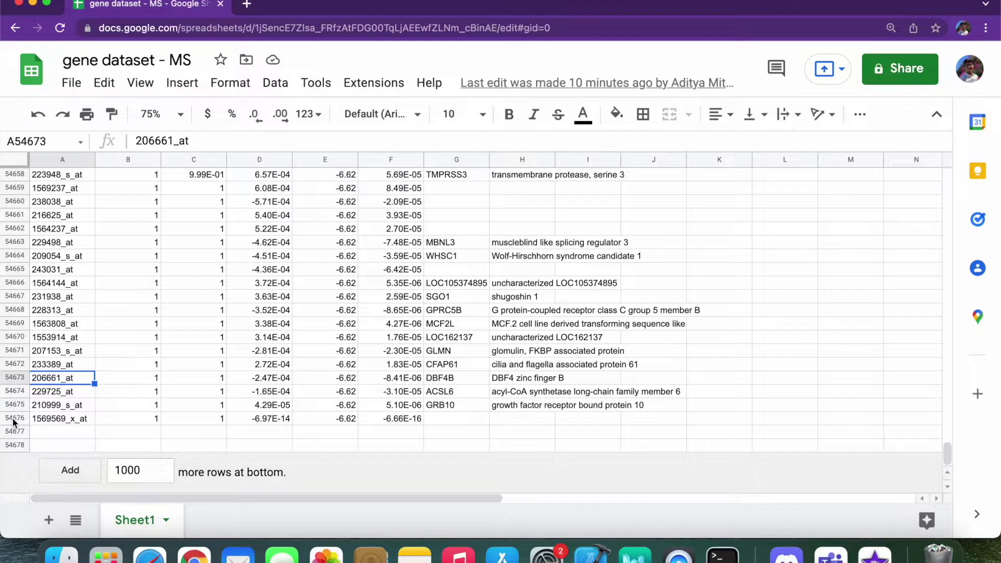
pyautogui.click(186, 392)
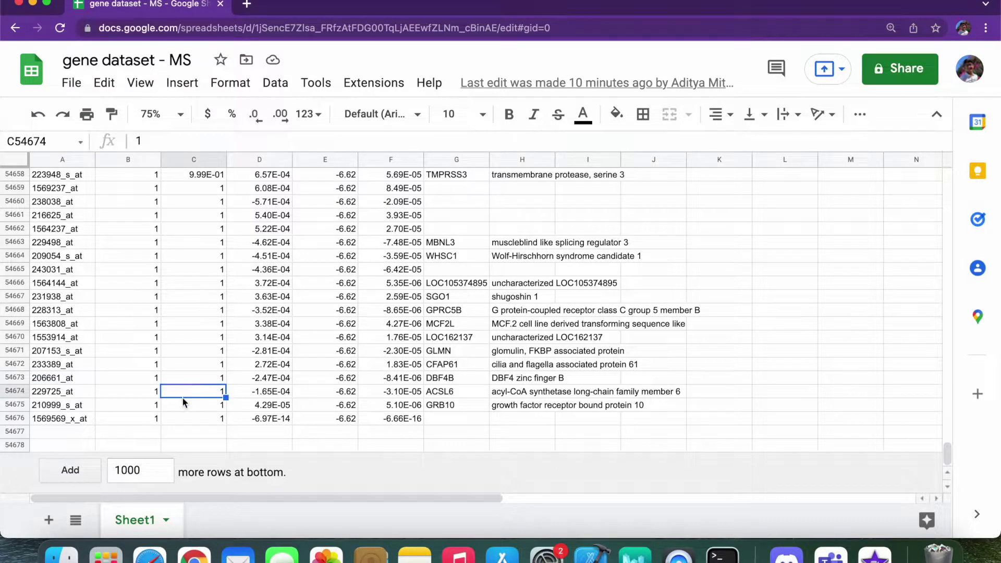
pyautogui.click(569, 287)
pyautogui.scroll(20, 569, 292)
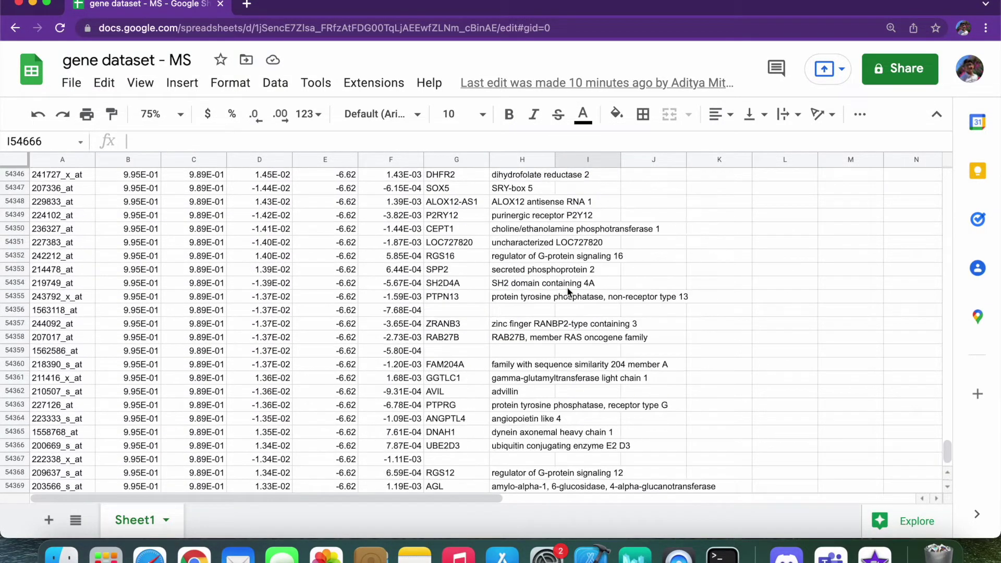
pyautogui.moveTo(949, 450); pyautogui.dragTo(951, 180)
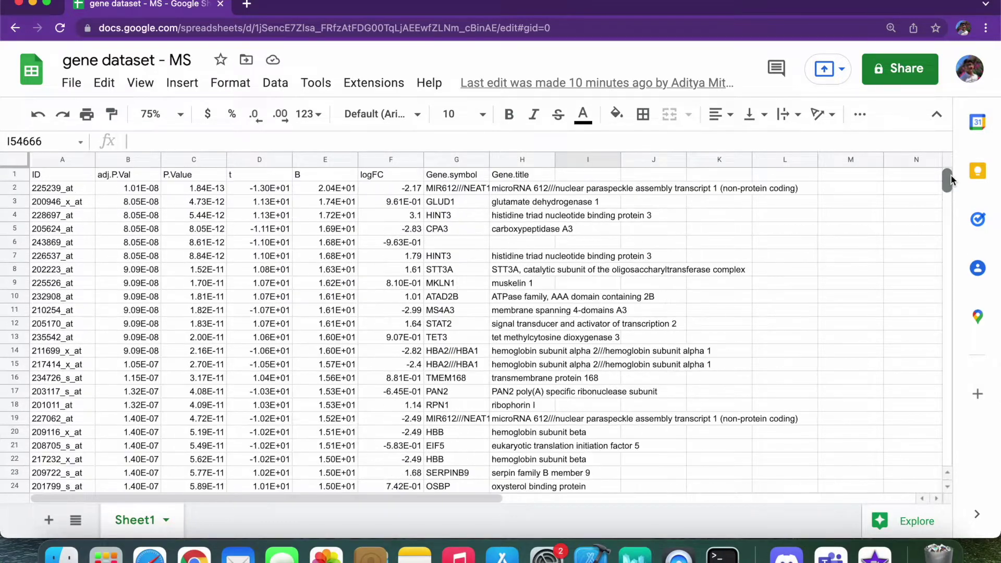
pyautogui.click(223, 230)
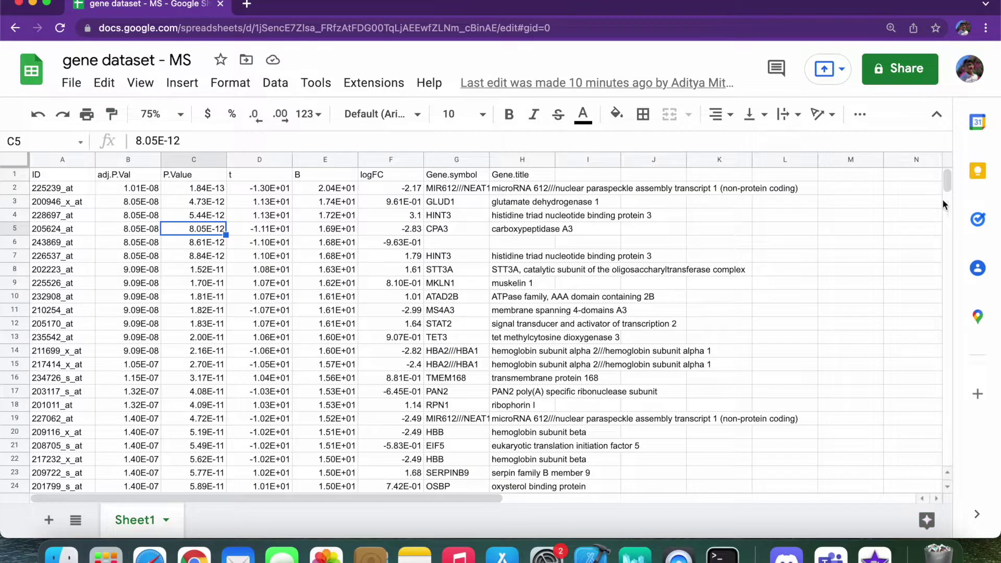
# Step: Examine the adj.P.Val, P.Value and logFC values in the last data row, 54676, and the rows around it
pyautogui.moveTo(948, 182); pyautogui.dragTo(947, 470)
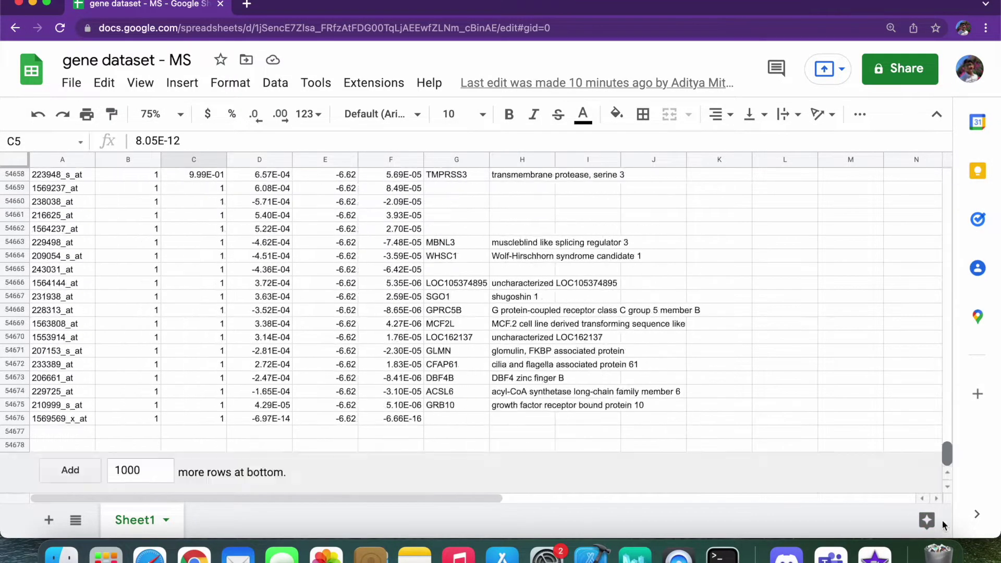
pyautogui.click(339, 323)
pyautogui.click(149, 418)
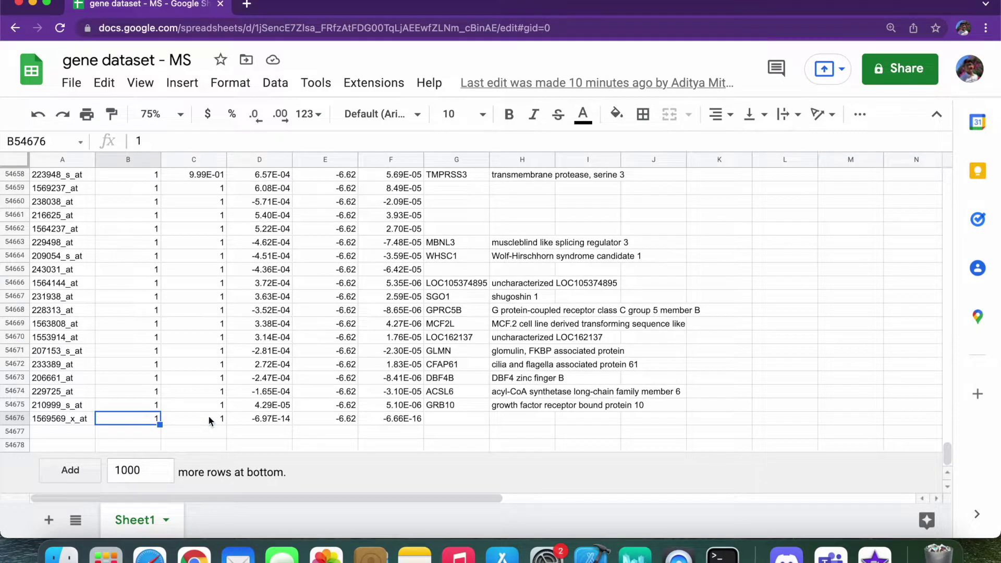
pyautogui.click(210, 420)
pyautogui.click(402, 423)
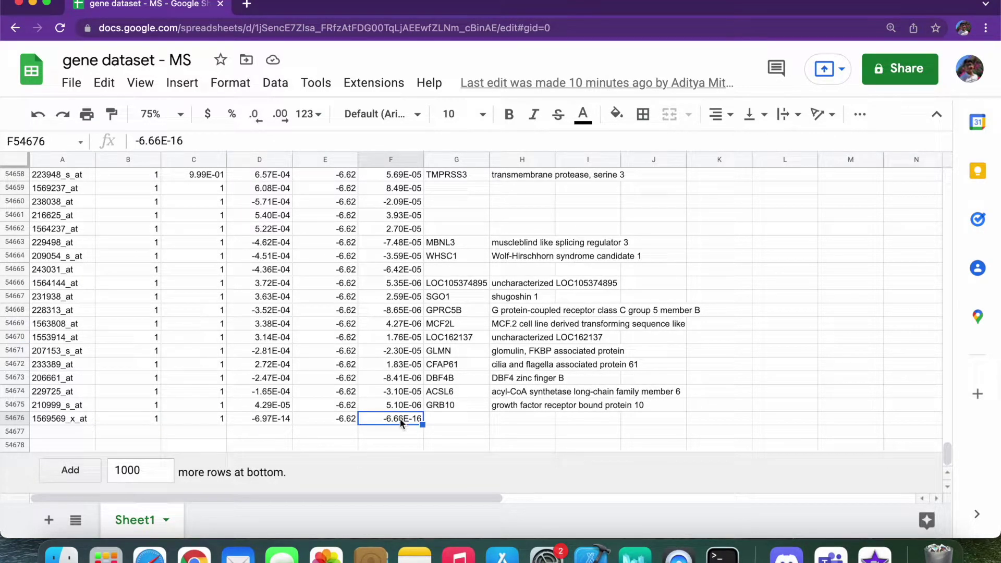
pyautogui.click(412, 380)
pyautogui.click(411, 435)
pyautogui.click(412, 391)
# Step: Highlight the final gene rows, from row 54667 on, across the ID to Gene.title columns to inspect them
pyautogui.click(63, 419)
pyautogui.keyDown('shift'); pyautogui.click(632, 414); pyautogui.keyUp('shift')
pyautogui.moveTo(632, 415); pyautogui.dragTo(632, 300)
pyautogui.click(632, 300)
pyautogui.moveTo(55, 296); pyautogui.dragTo(652, 402)
pyautogui.click(652, 405)
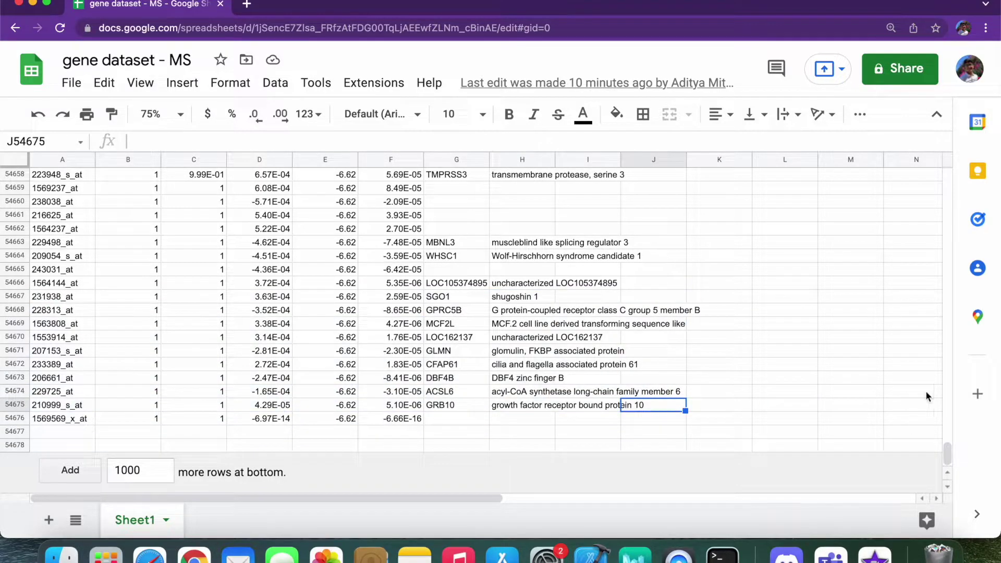
# Step: Freeze row 1, which holds the column headers, at the top of the sheet
pyautogui.moveTo(950, 455); pyautogui.dragTo(960, 157)
pyautogui.click(643, 216)
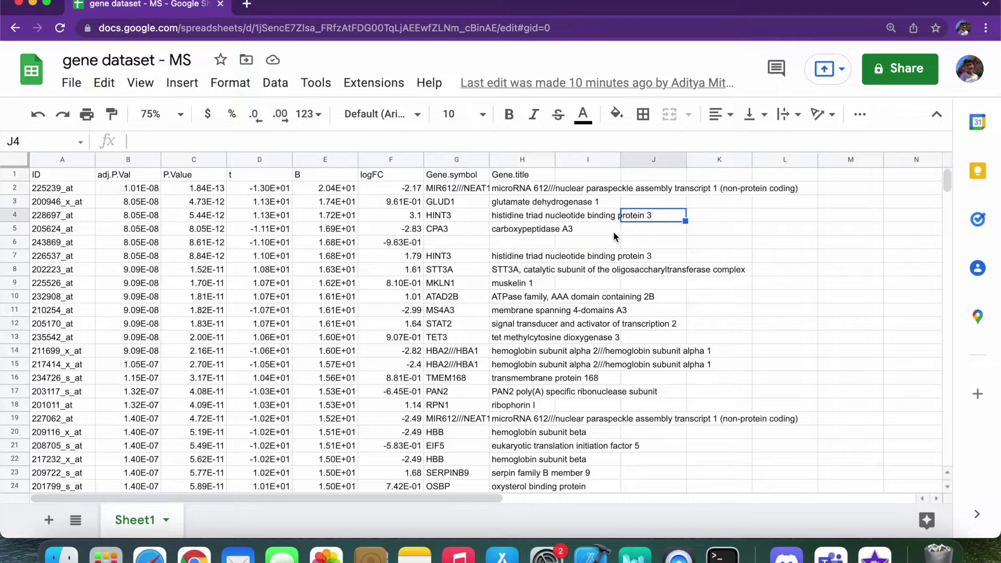
pyautogui.click(406, 231)
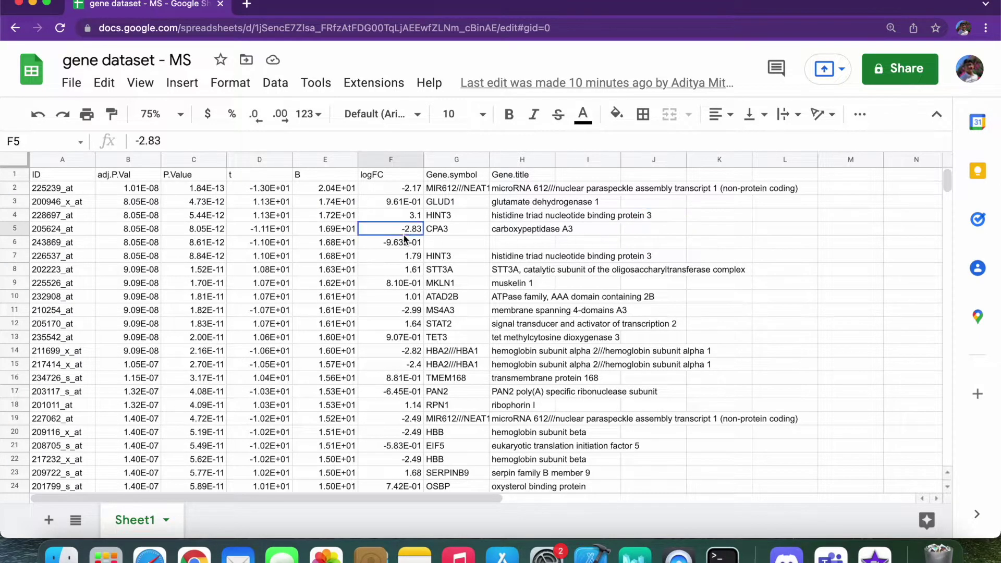
pyautogui.click(288, 343)
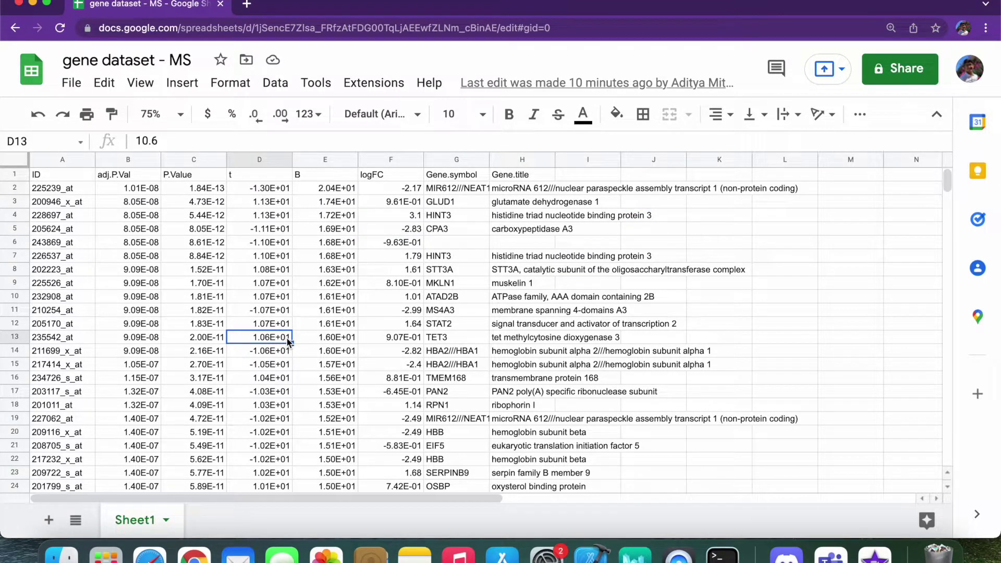
pyautogui.click(23, 177)
pyautogui.click(144, 91)
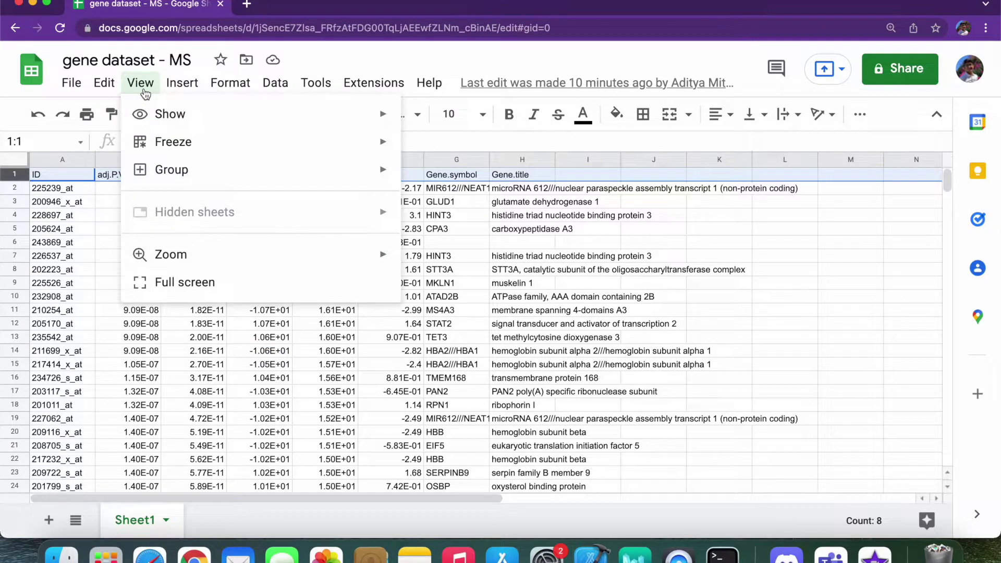
pyautogui.moveTo(206, 142)
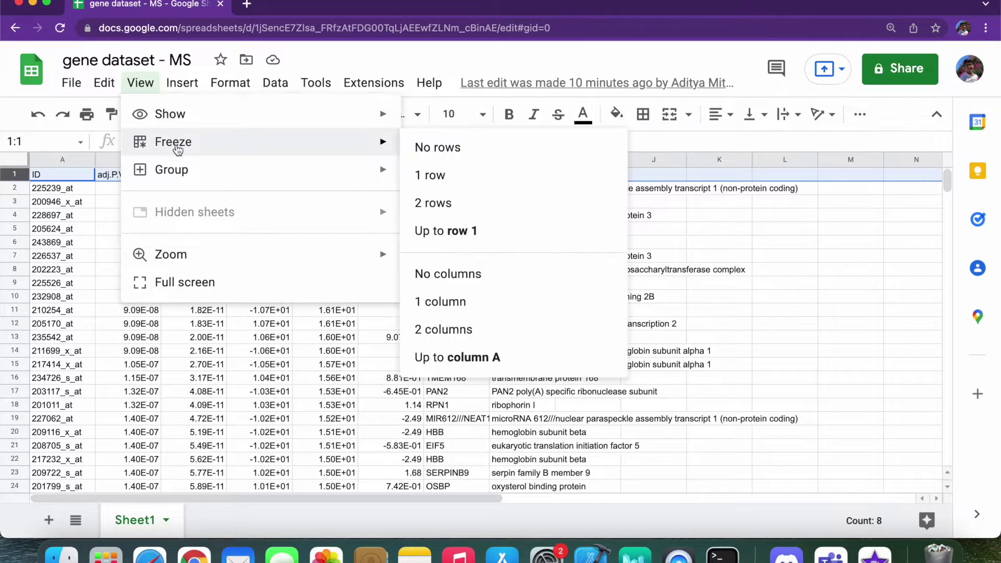
pyautogui.click(491, 187)
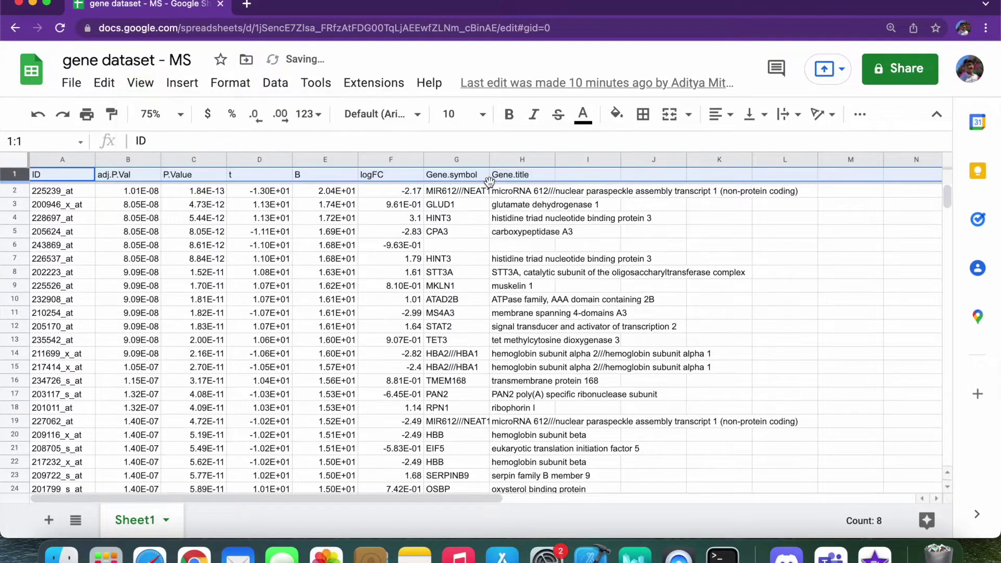
# Step: Look over the frozen header row and the gene rows beneath it, down to row 20
pyautogui.click(486, 234)
pyautogui.moveTo(47, 175); pyautogui.dragTo(704, 173)
pyautogui.click(704, 173)
pyautogui.moveTo(68, 204); pyautogui.dragTo(637, 436)
pyautogui.click(638, 436)
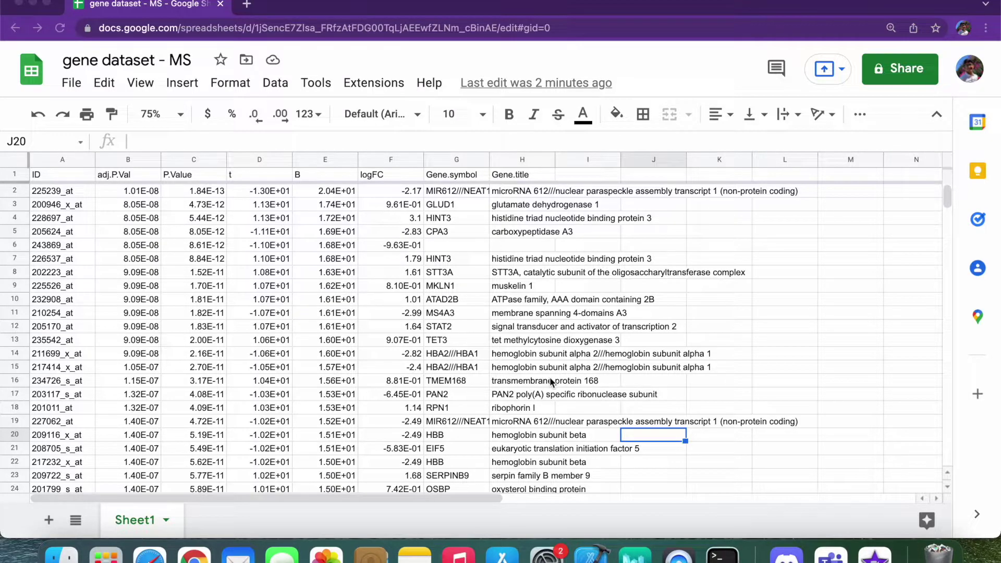
# Step: Search down the P.Value column for the gene rows where the values reach about 0.06
pyautogui.scroll(-10, 550, 377)
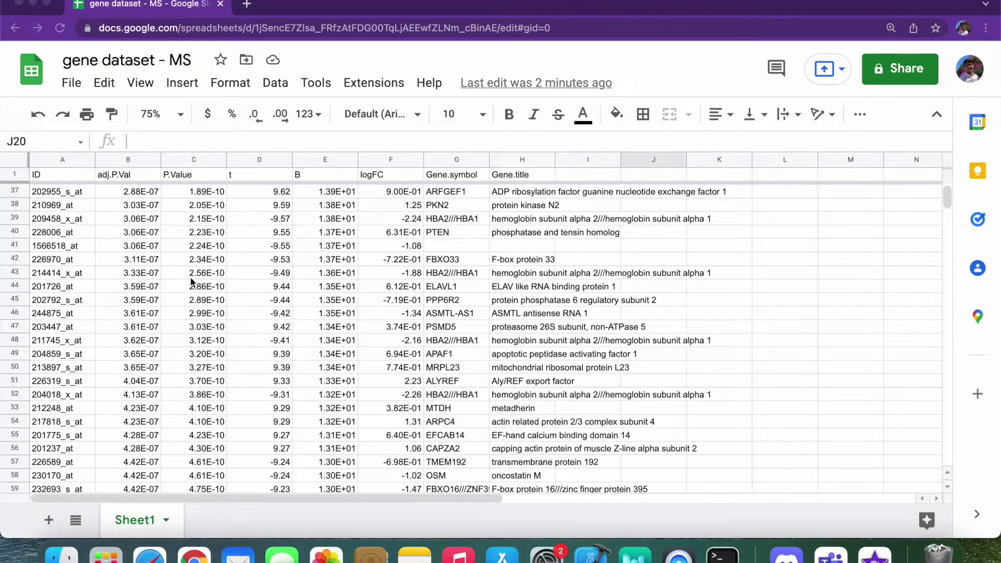
pyautogui.scroll(-20, 192, 282)
pyautogui.scroll(-20, 191, 281)
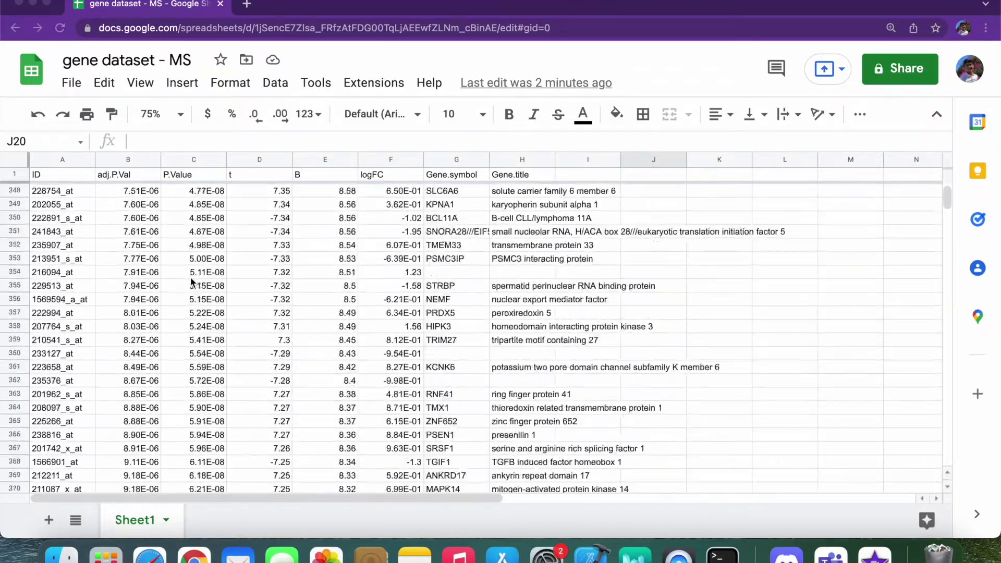
pyautogui.scroll(-15, 191, 282)
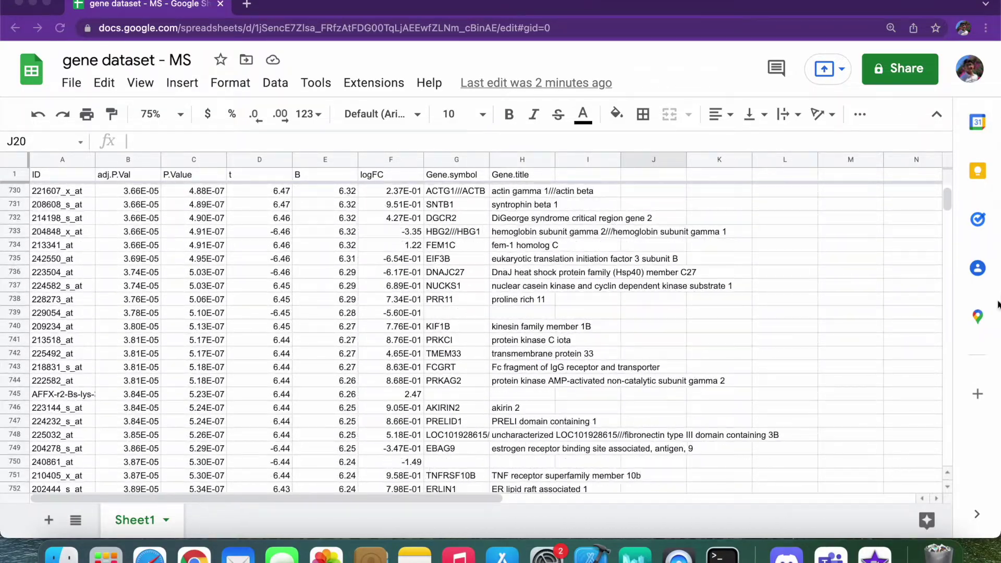
pyautogui.moveTo(946, 201); pyautogui.dragTo(948, 281)
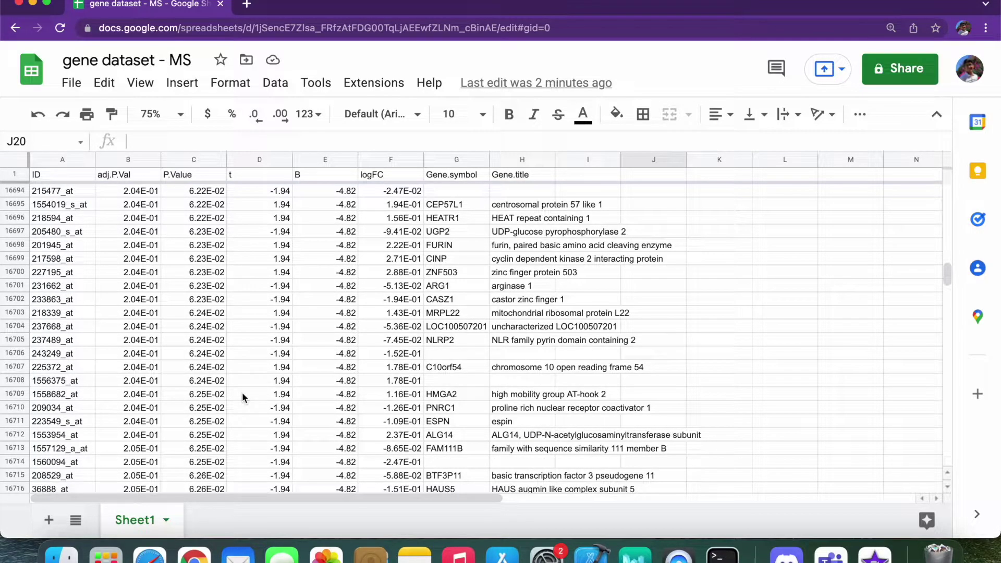
pyautogui.scroll(-1, 242, 392)
pyautogui.scroll(15, 152, 374)
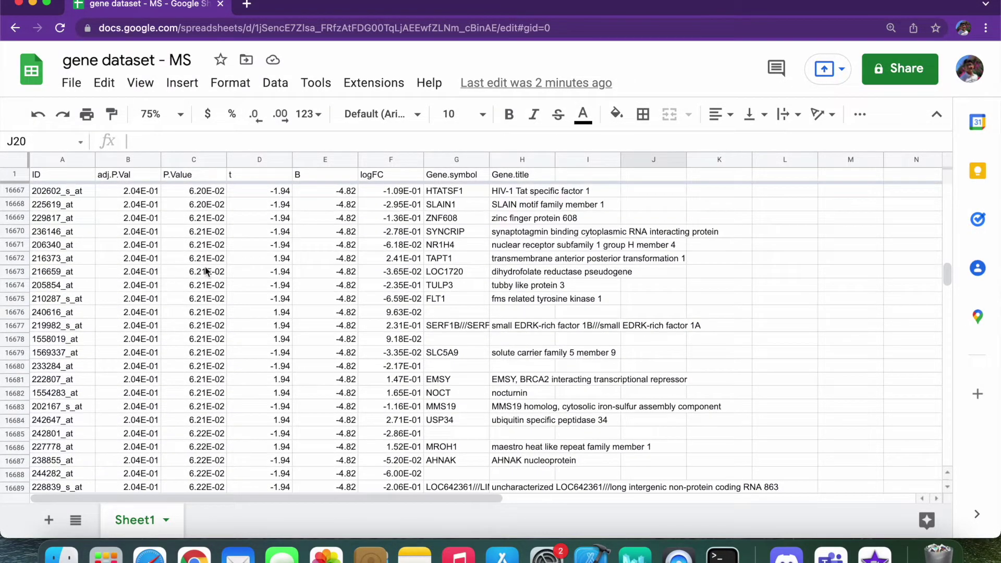
pyautogui.scroll(20, 206, 271)
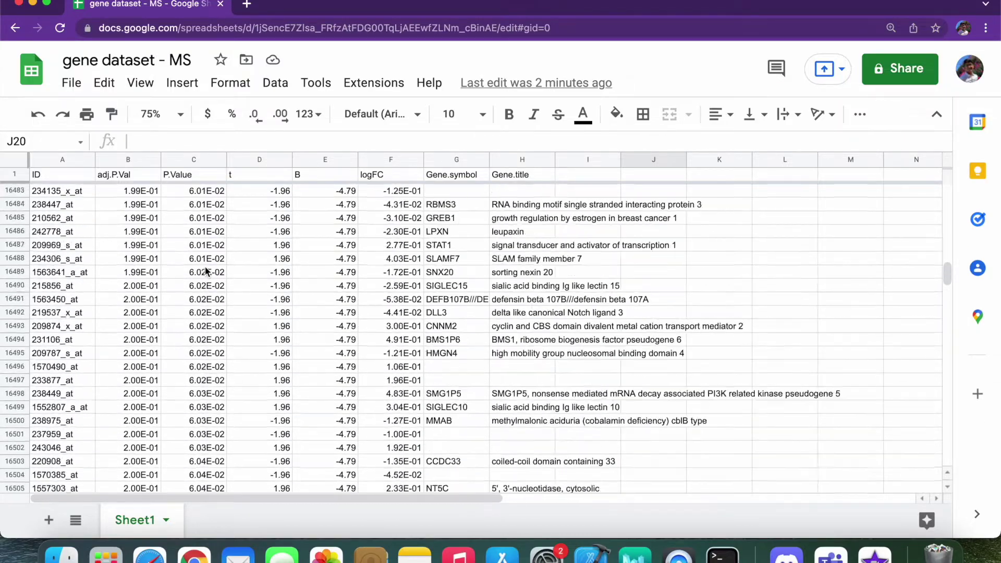
pyautogui.scroll(4, 206, 271)
pyautogui.scroll(-16, 206, 271)
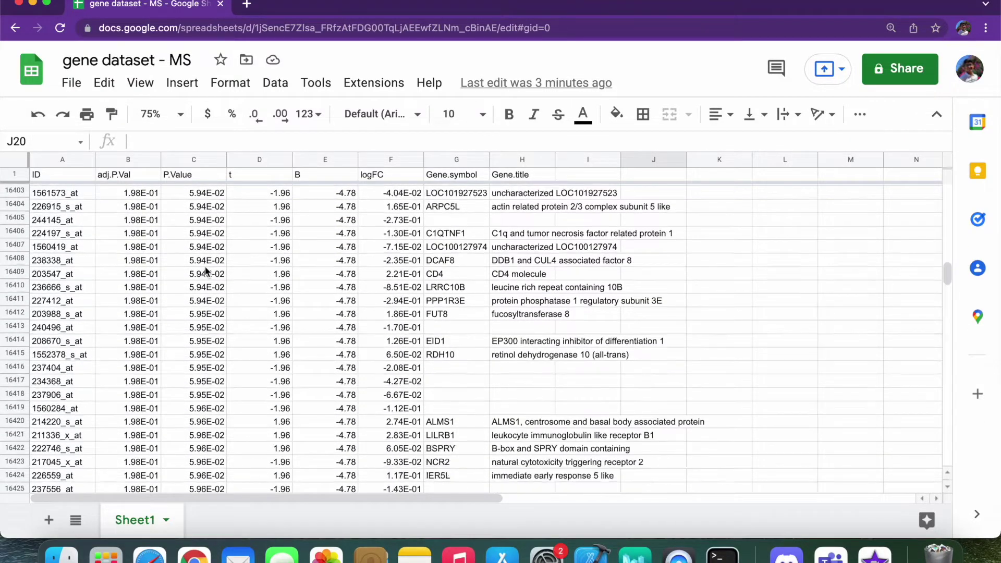
# Step: Check individual P.Value cells between rows 16441 and 16462 to locate the cutoff between 0.0599 and 0.06
pyautogui.click(200, 369)
pyautogui.scroll(-2, 198, 421)
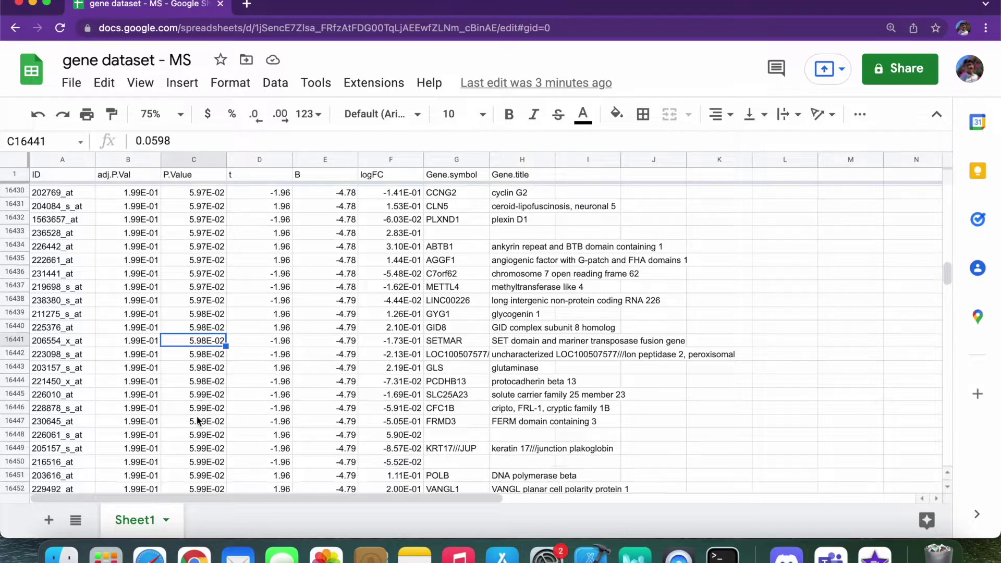
pyautogui.scroll(-5, 197, 420)
pyautogui.click(211, 275)
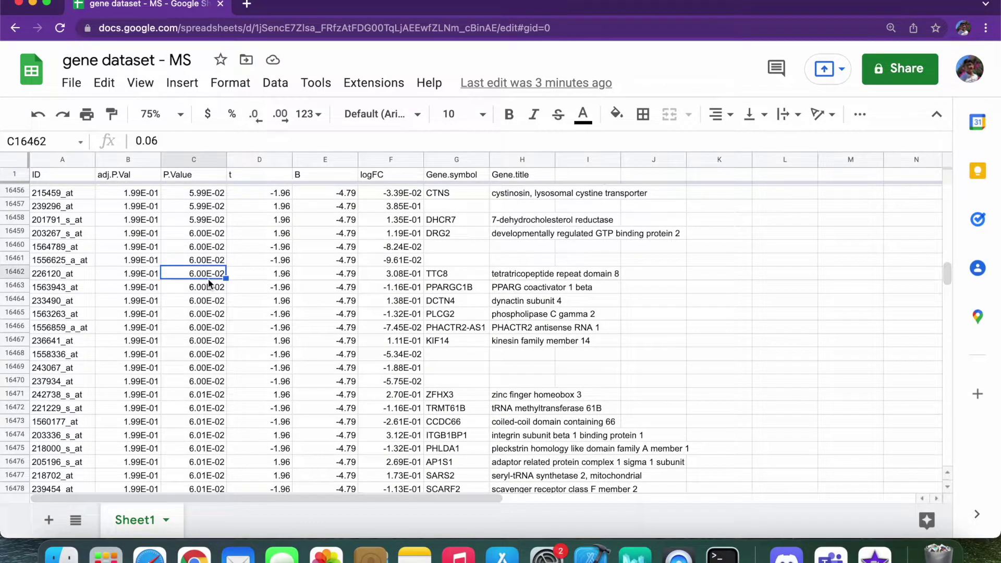
pyautogui.click(207, 208)
pyautogui.click(199, 222)
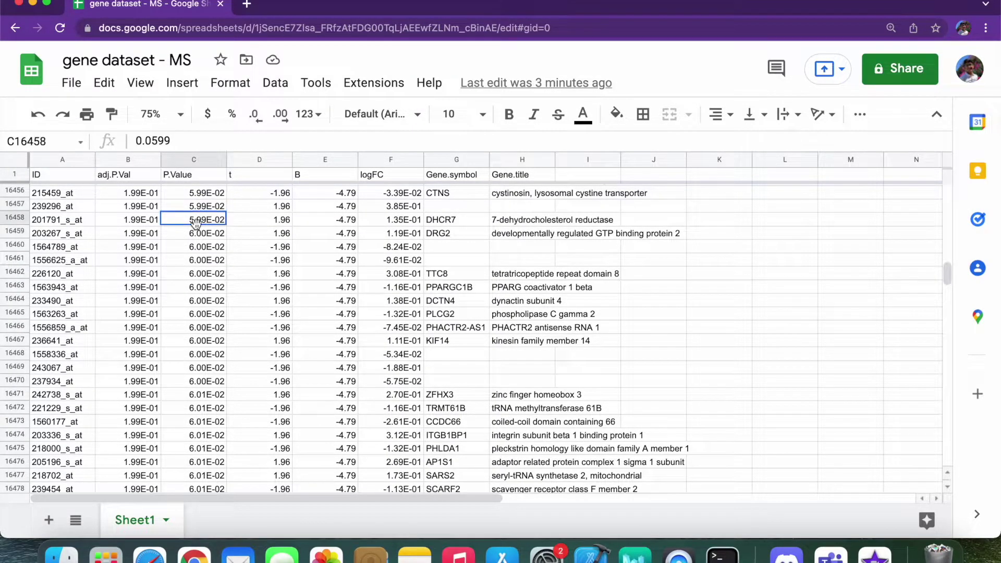
pyautogui.hotkey('shift', 'space')
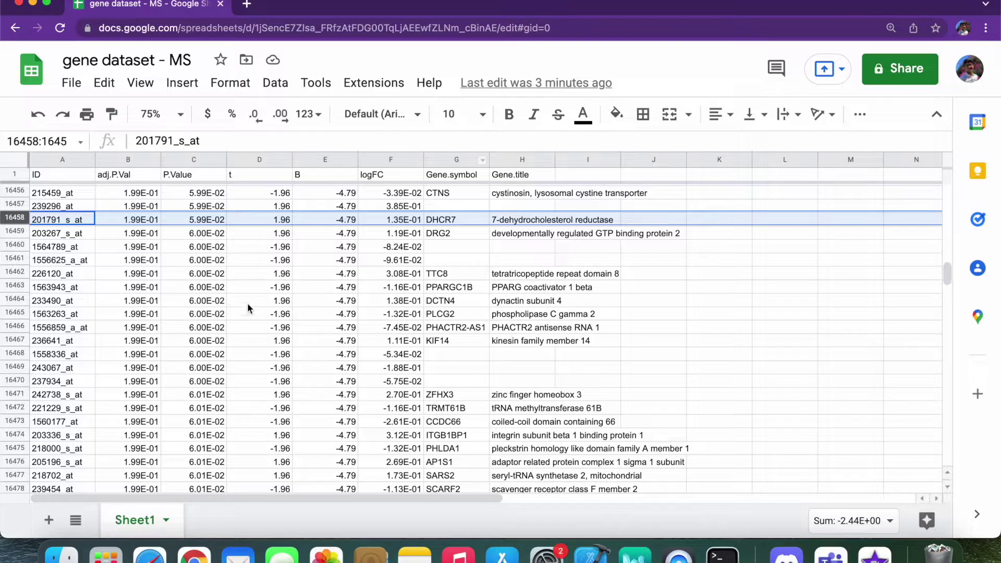
# Step: Clear the contents of rows 16459 through 54676, where the P.Value is 0.06 or higher
pyautogui.click(15, 229)
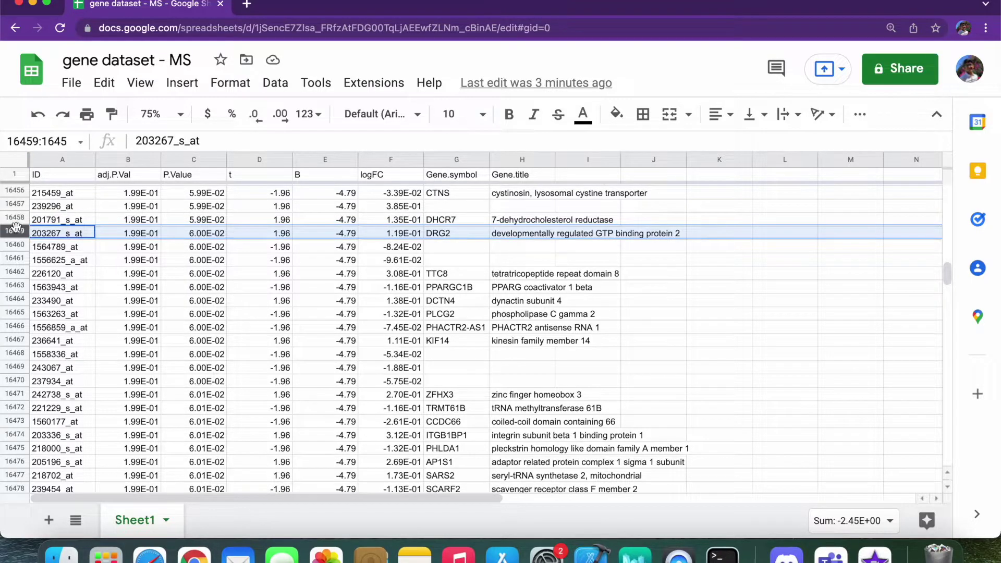
pyautogui.scroll(-10, 214, 316)
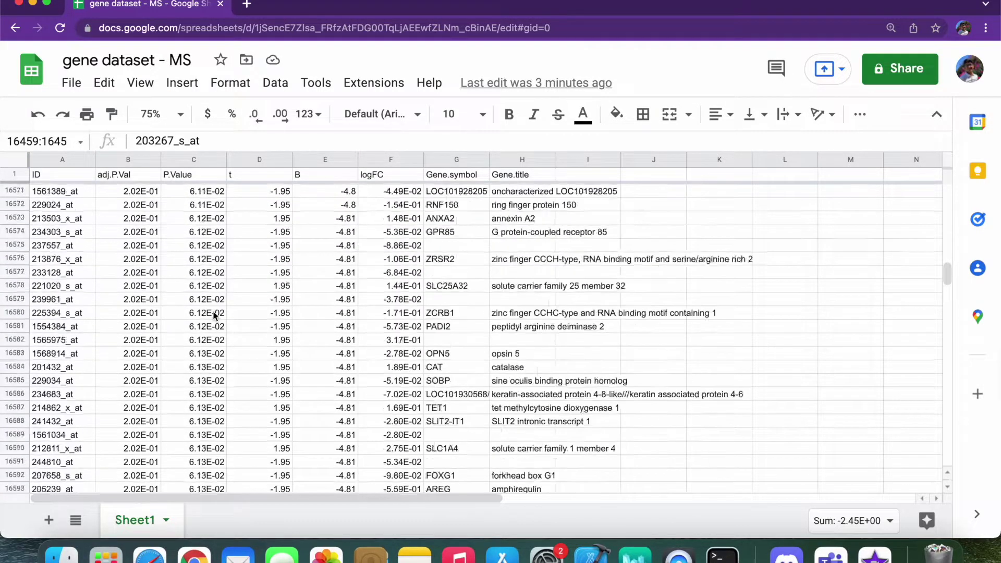
pyautogui.moveTo(948, 277); pyautogui.dragTo(944, 502)
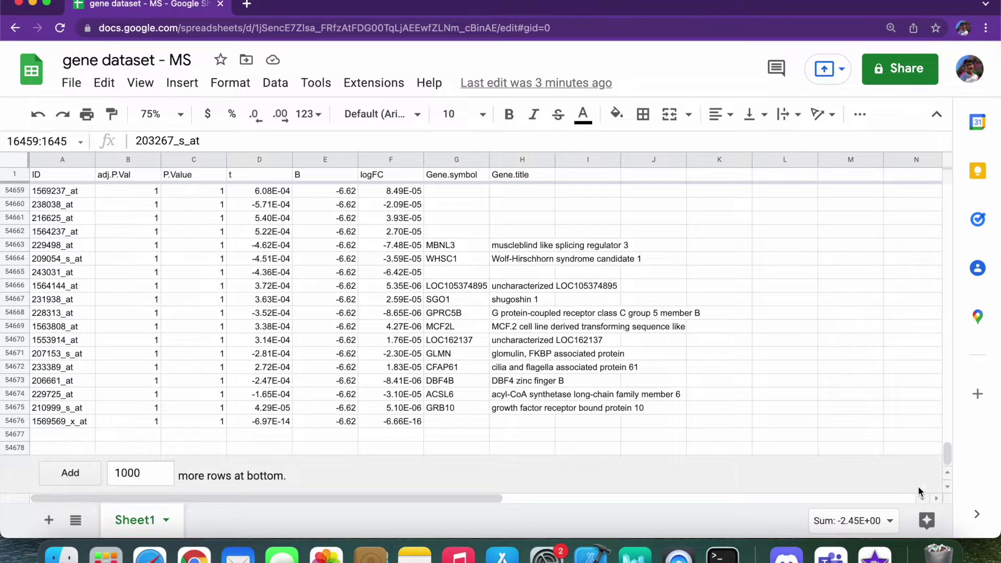
pyautogui.keyDown('shift'); pyautogui.click(16, 422); pyautogui.keyUp('shift')
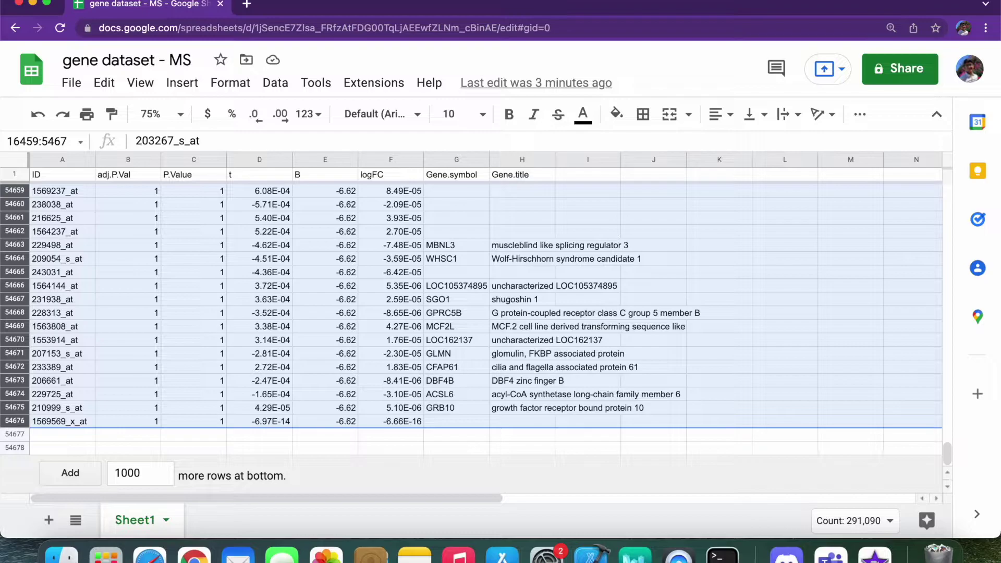
pyautogui.press('Delete')
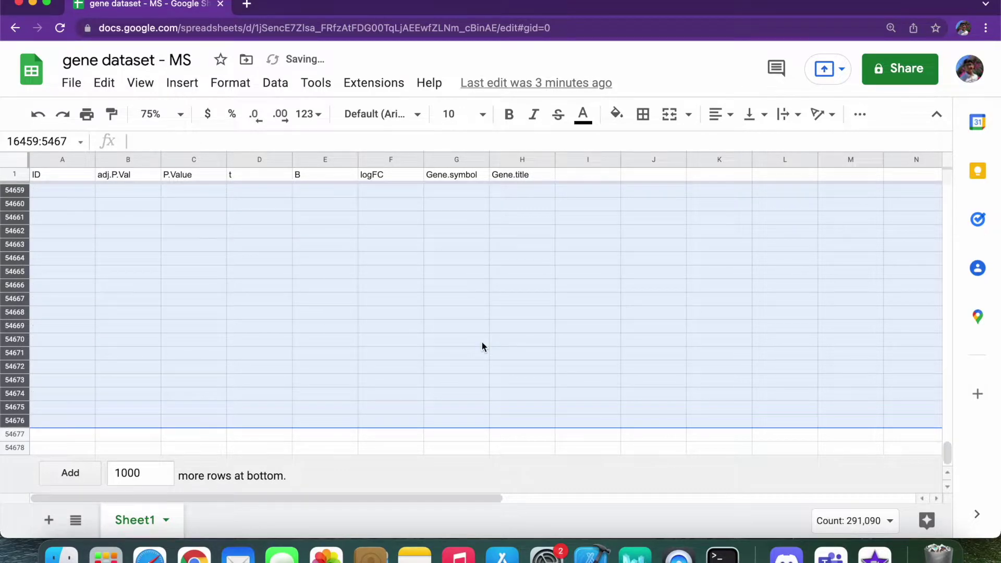
# Step: Look over the remaining gene rows from around row 13171 back up to the start of the table
pyautogui.moveTo(949, 455); pyautogui.dragTo(941, 261)
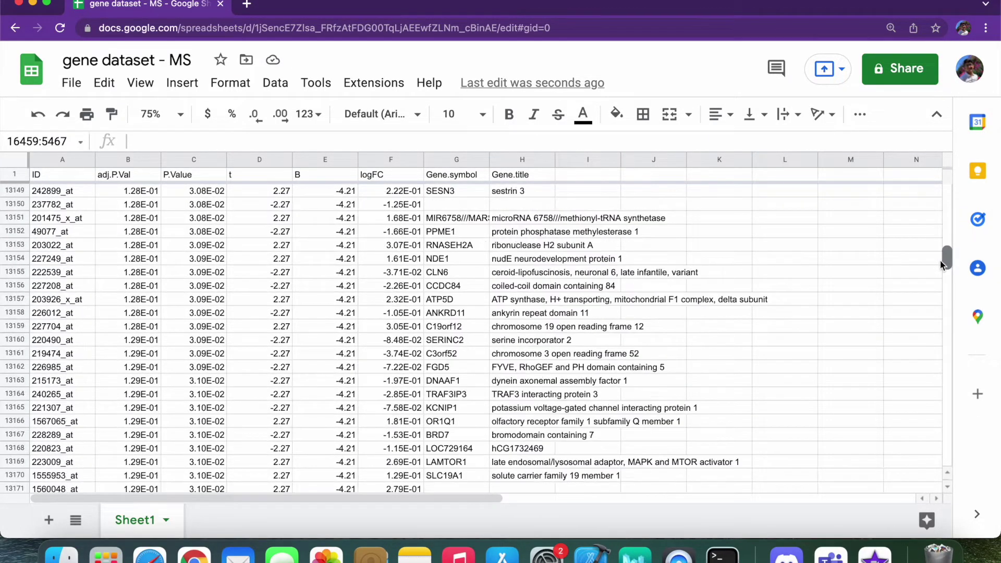
pyautogui.click(545, 311)
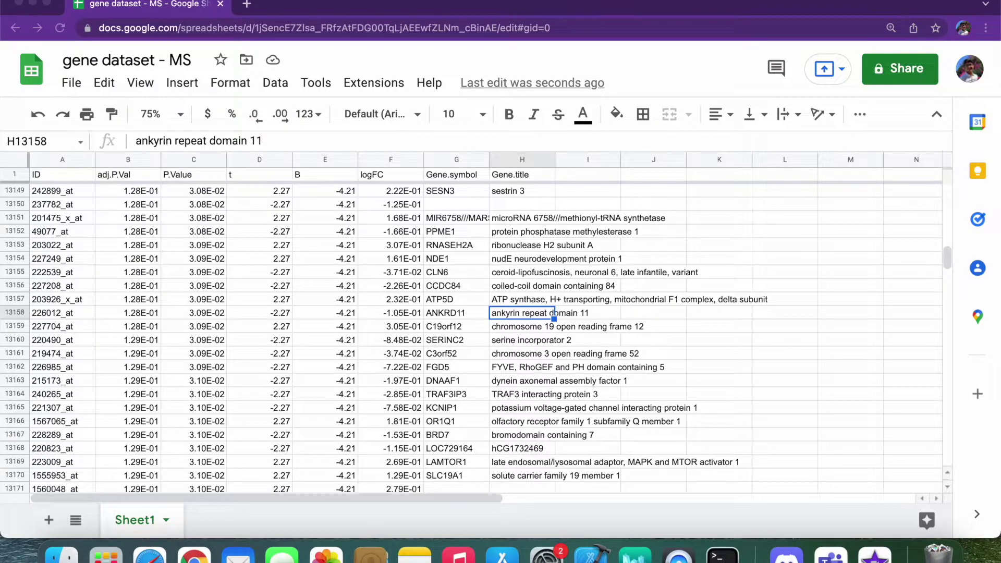
pyautogui.scroll(20, 473, 366)
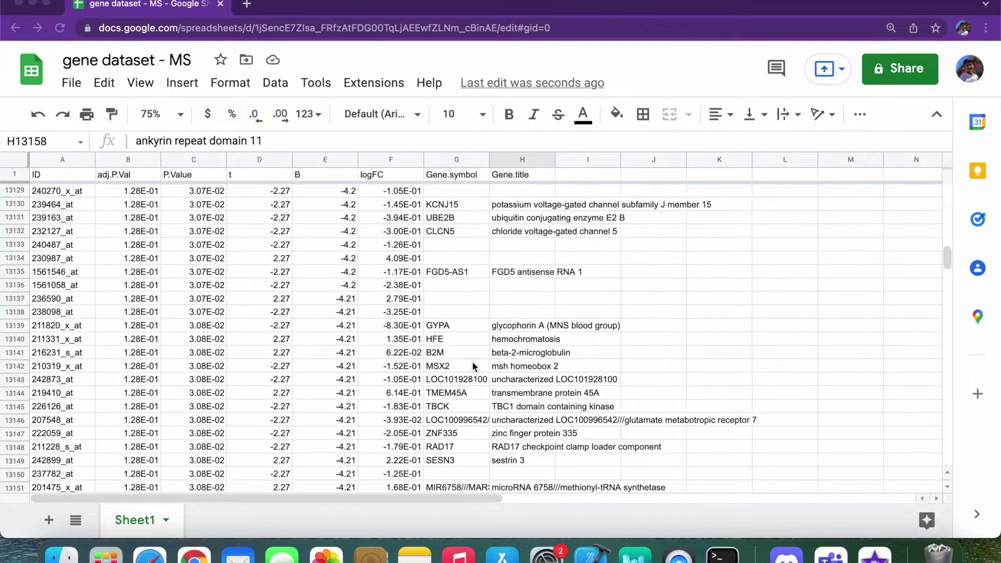
pyautogui.scroll(20, 472, 366)
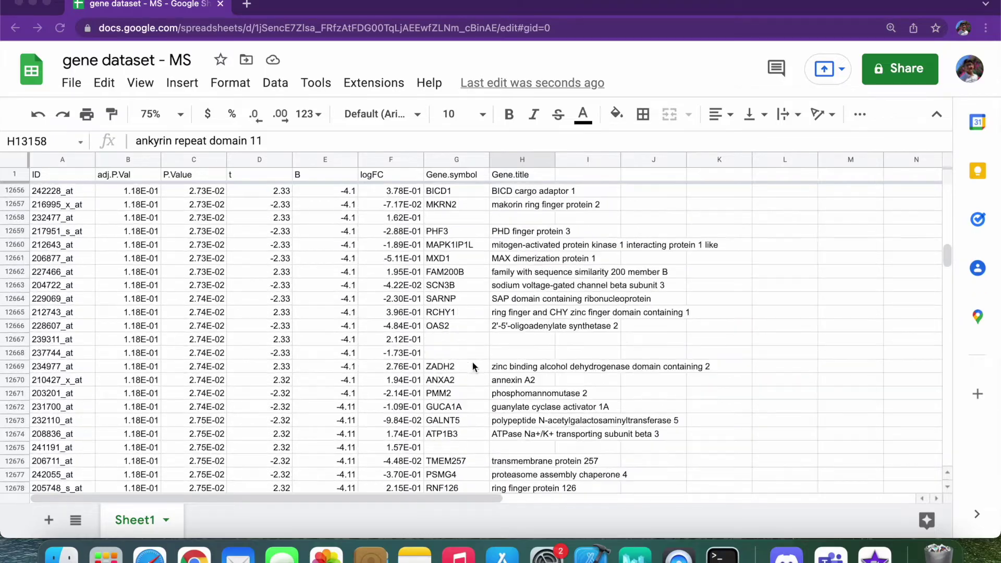
pyautogui.scroll(15, 473, 320)
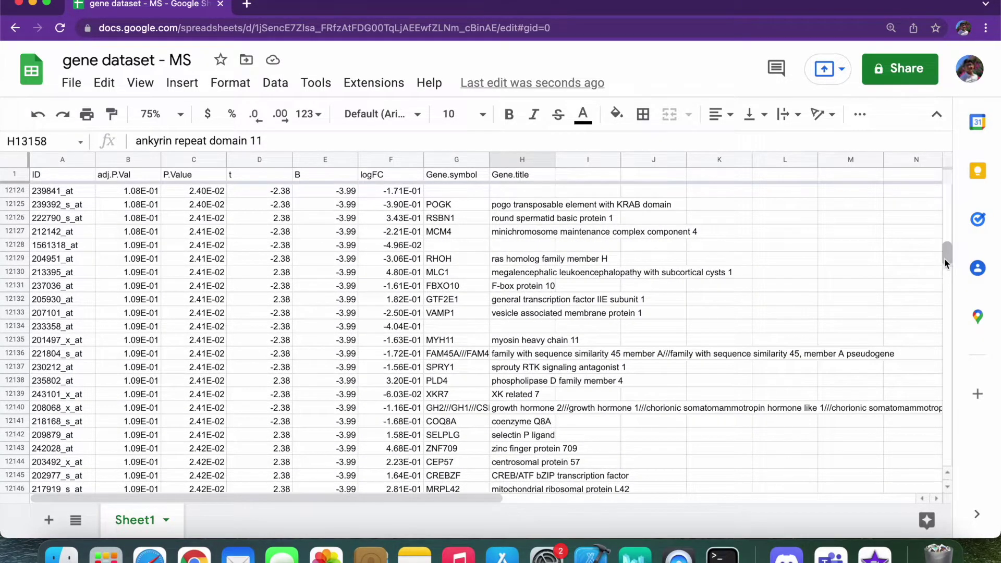
pyautogui.moveTo(945, 255); pyautogui.dragTo(946, 131)
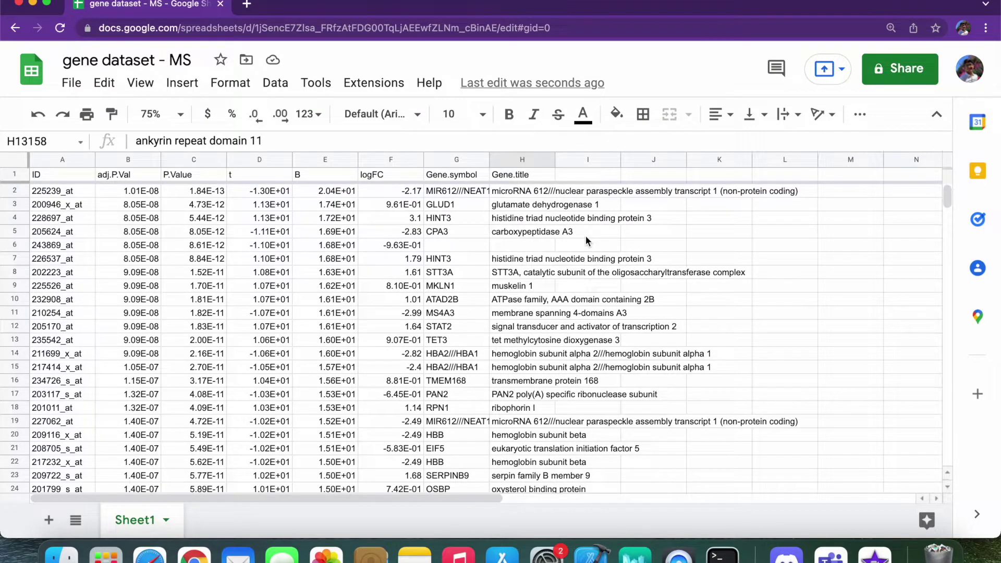
pyautogui.click(653, 286)
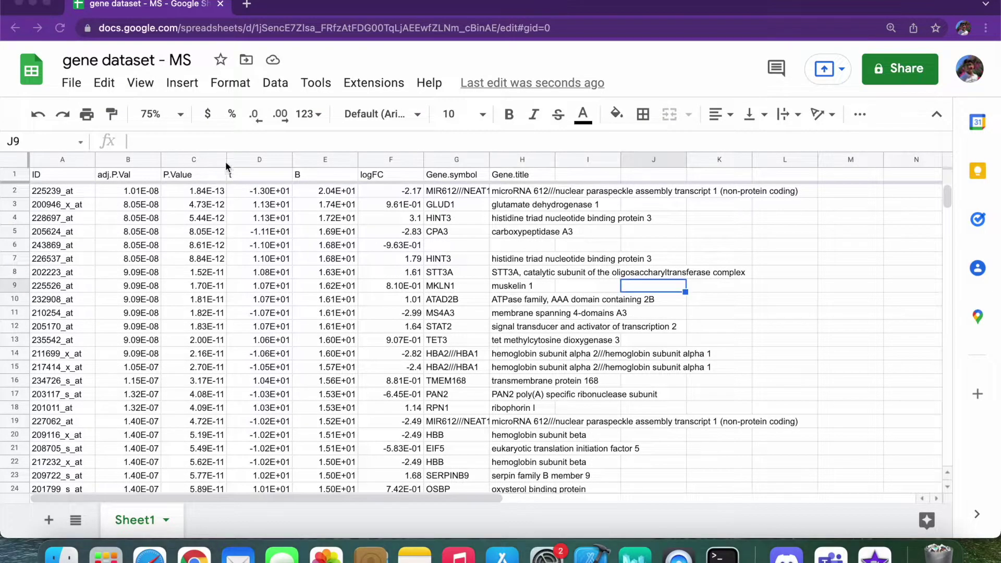
# Step: Examine the logFC values in the first data rows, from row 2 down to about row 17
pyautogui.click(401, 179)
pyautogui.click(397, 232)
pyautogui.moveTo(397, 196); pyautogui.dragTo(401, 381)
pyautogui.click(404, 394)
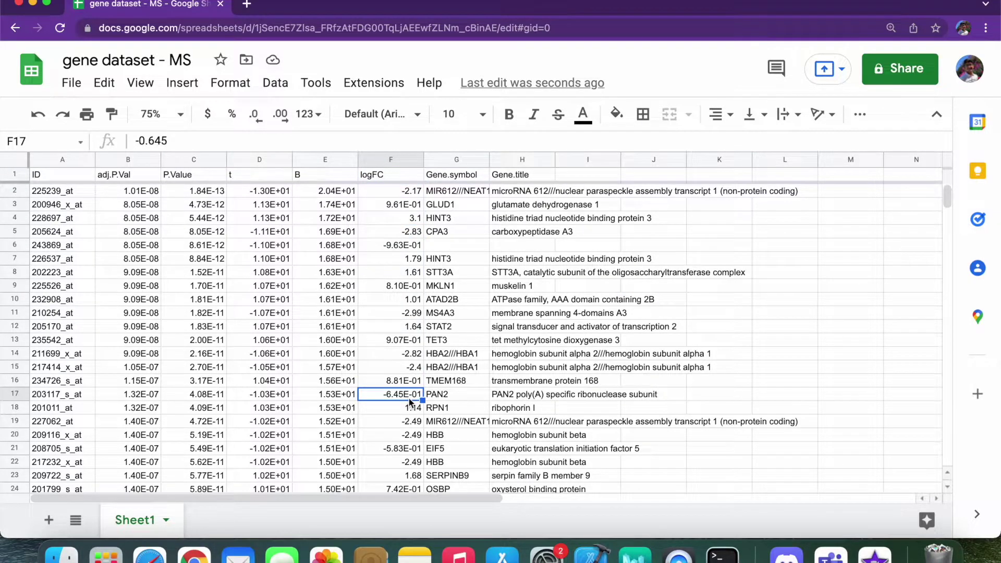
pyautogui.scroll(-2, 409, 399)
pyautogui.scroll(2, 410, 401)
pyautogui.moveTo(405, 192); pyautogui.dragTo(407, 354)
pyautogui.click(405, 351)
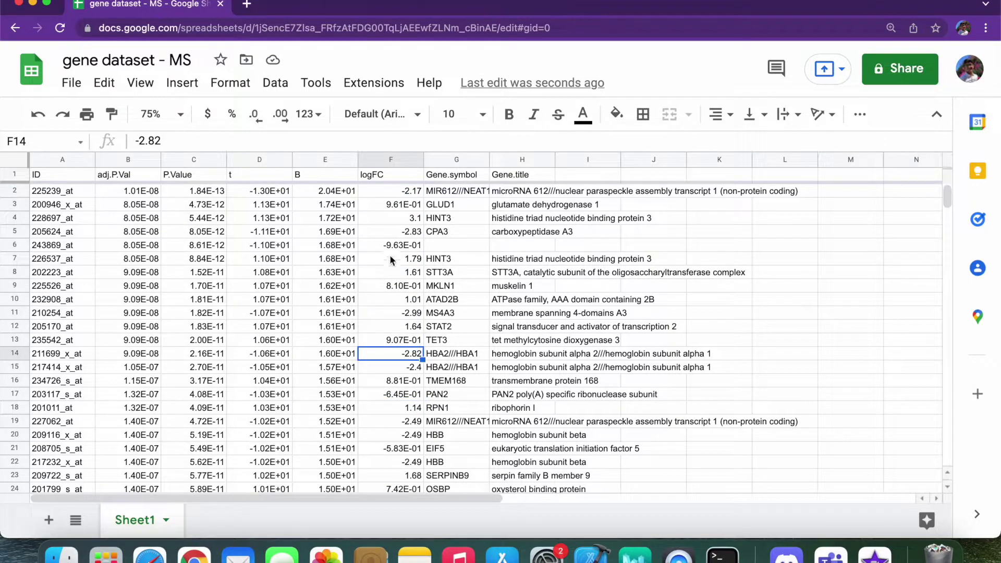
# Step: Highlight the whole logFC column and inspect its mix of negative and positive values down to row 18
pyautogui.click(401, 157)
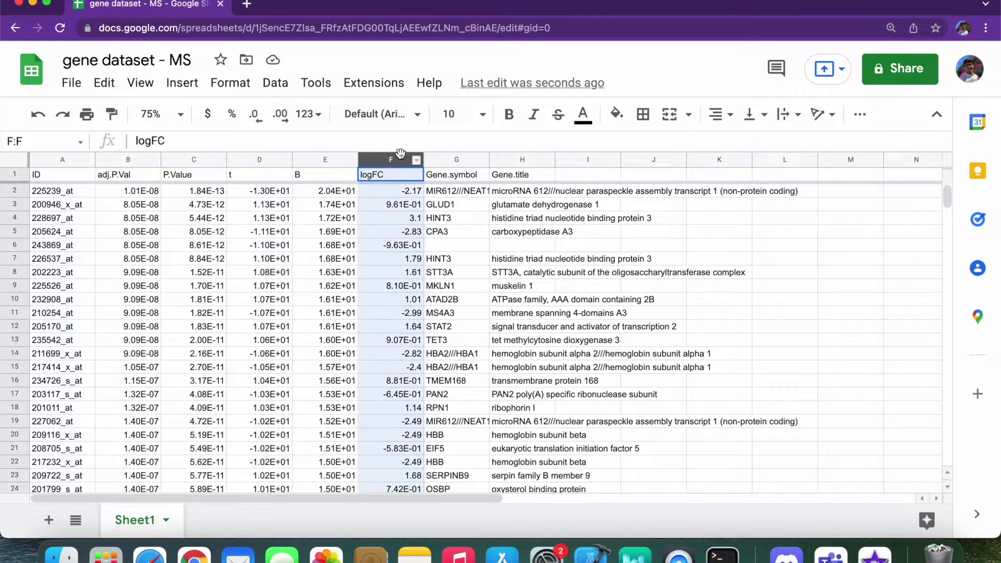
pyautogui.click(502, 232)
pyautogui.moveTo(410, 196); pyautogui.dragTo(414, 406)
pyautogui.click(412, 408)
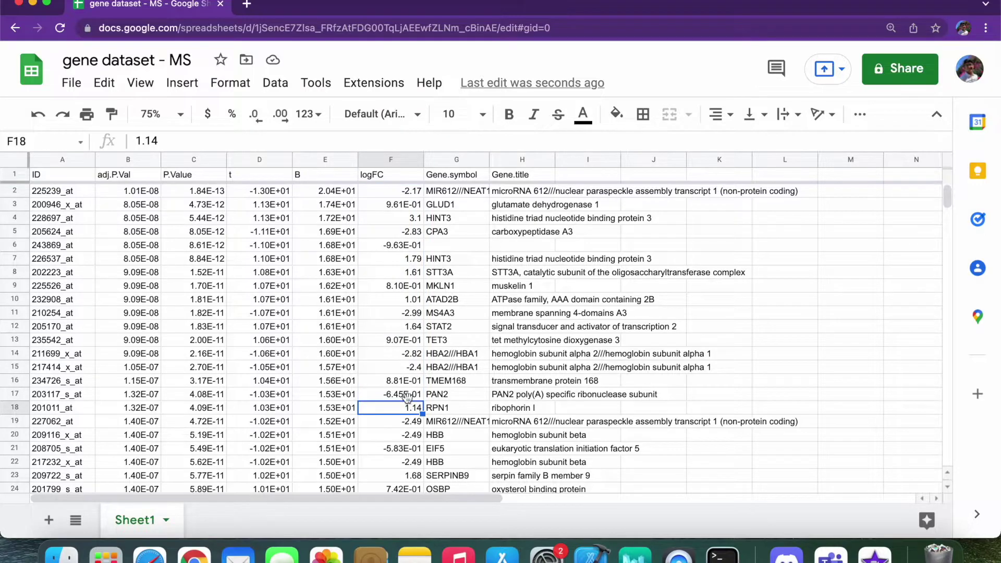
pyautogui.click(402, 193)
pyautogui.click(399, 175)
pyautogui.click(399, 161)
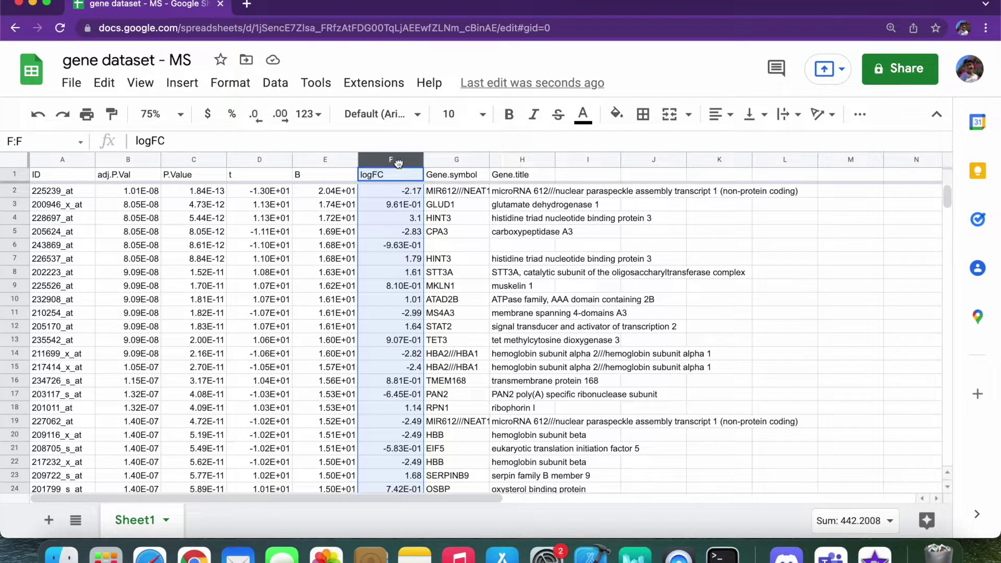
pyautogui.click(461, 261)
pyautogui.click(395, 192)
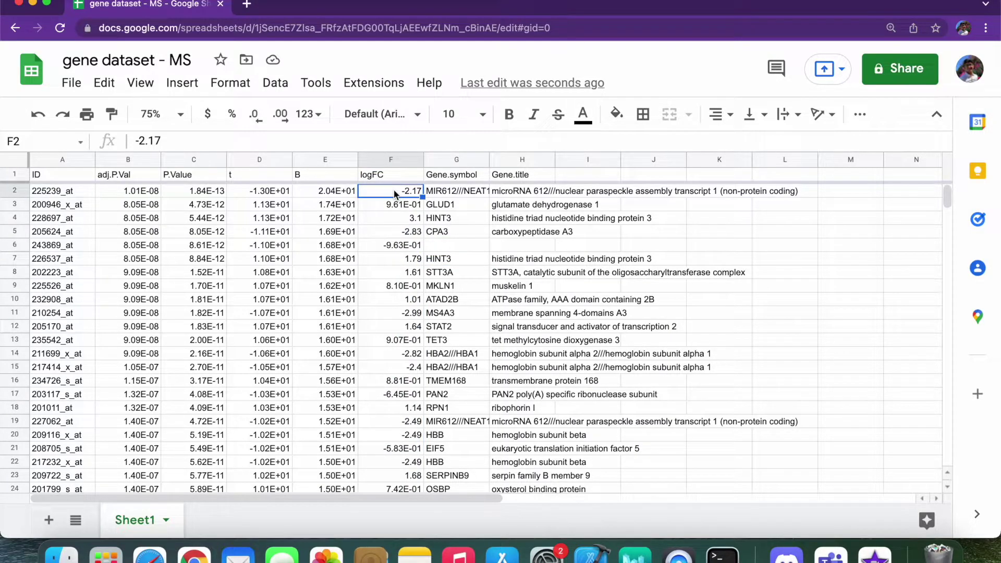
# Step: Sort the whole sheet by the logFC column in ascending order (A to Z)
pyautogui.click(395, 161)
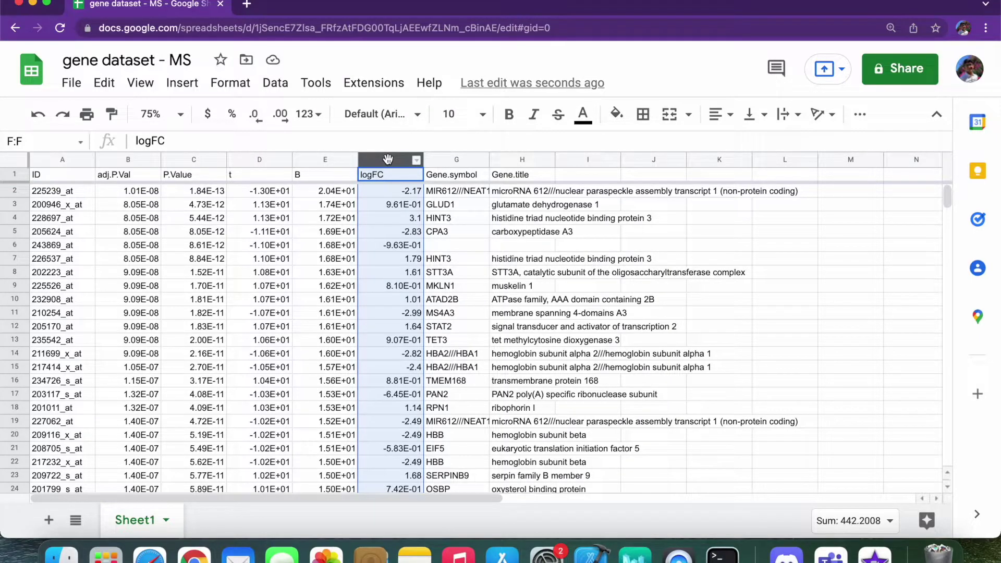
pyautogui.rightClick(388, 159)
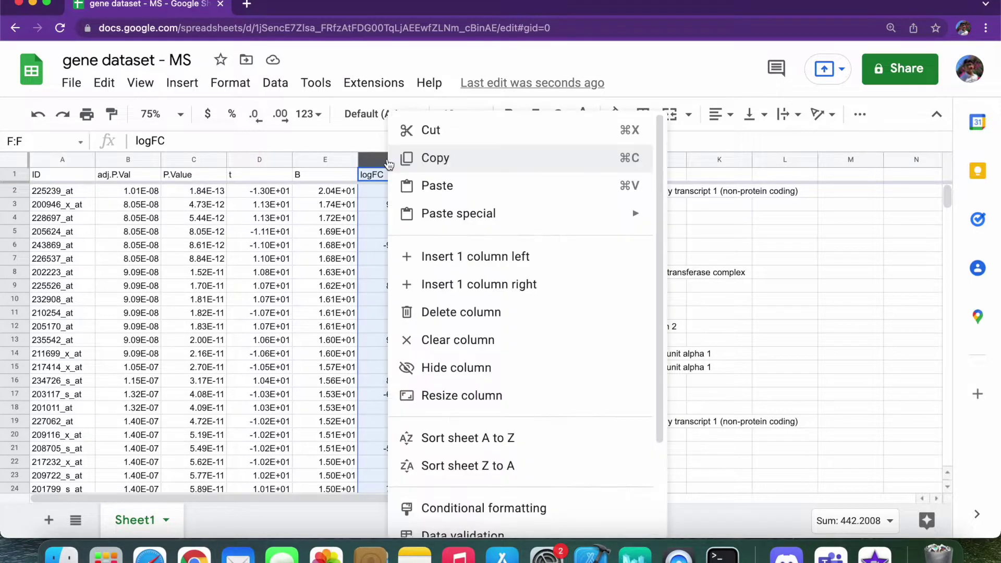
pyautogui.click(500, 440)
pyautogui.click(440, 194)
# Step: Inspect the sorted logFC values between rows 2 and 20
pyautogui.moveTo(412, 200); pyautogui.dragTo(417, 390)
pyautogui.click(412, 394)
pyautogui.moveTo(408, 436); pyautogui.dragTo(412, 197)
pyautogui.click(412, 197)
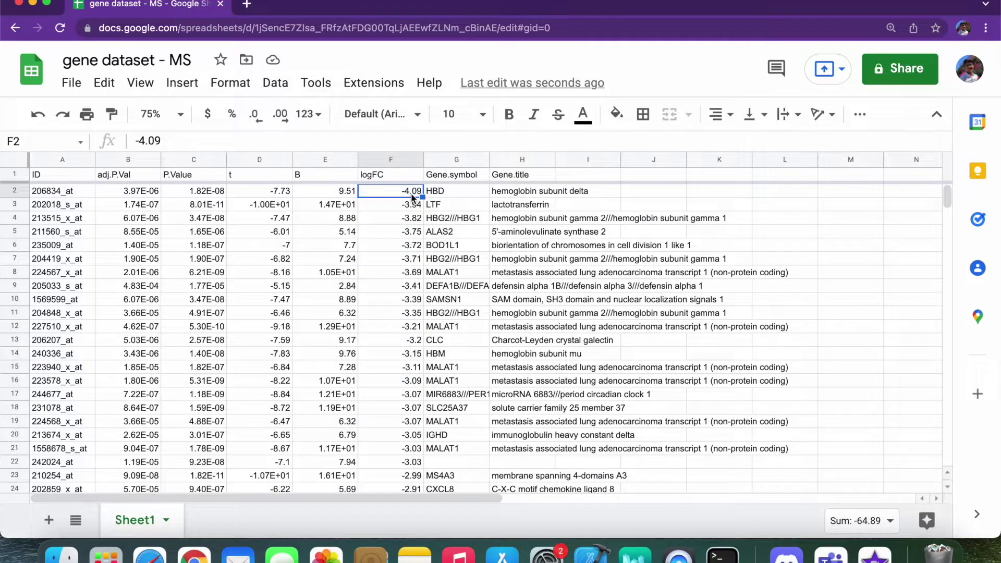
# Step: Examine the gene symbol and logFC values in rows 15 to 17 and highlight the whole of row 15
pyautogui.click(471, 394)
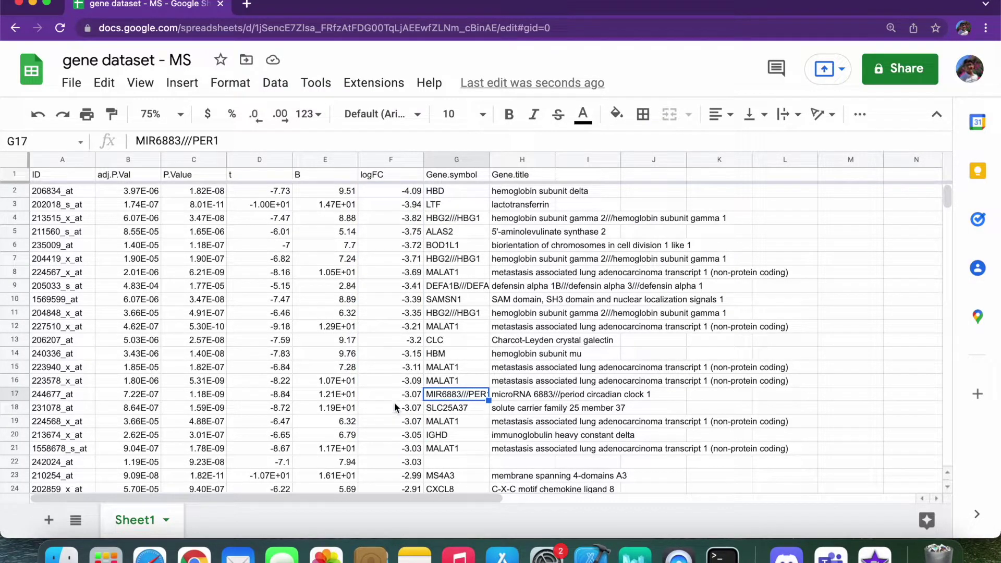
pyautogui.click(395, 397)
pyautogui.click(400, 369)
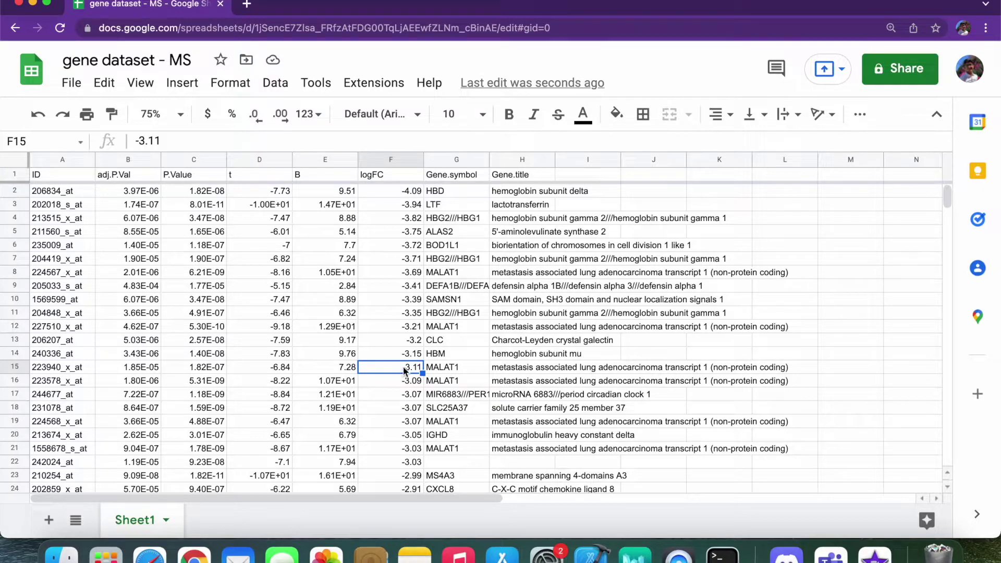
pyautogui.click(14, 368)
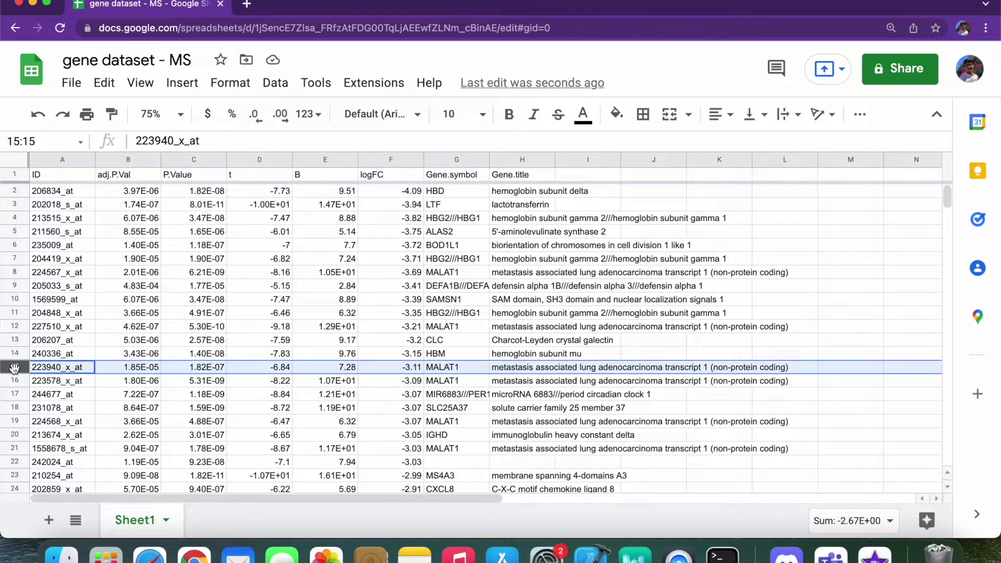
# Step: Copy rows 2 to 15 into a new sheet starting at A1 and review the pasted logFC values in F1:F14
pyautogui.keyDown('shift'); pyautogui.click(17, 190); pyautogui.keyUp('shift')
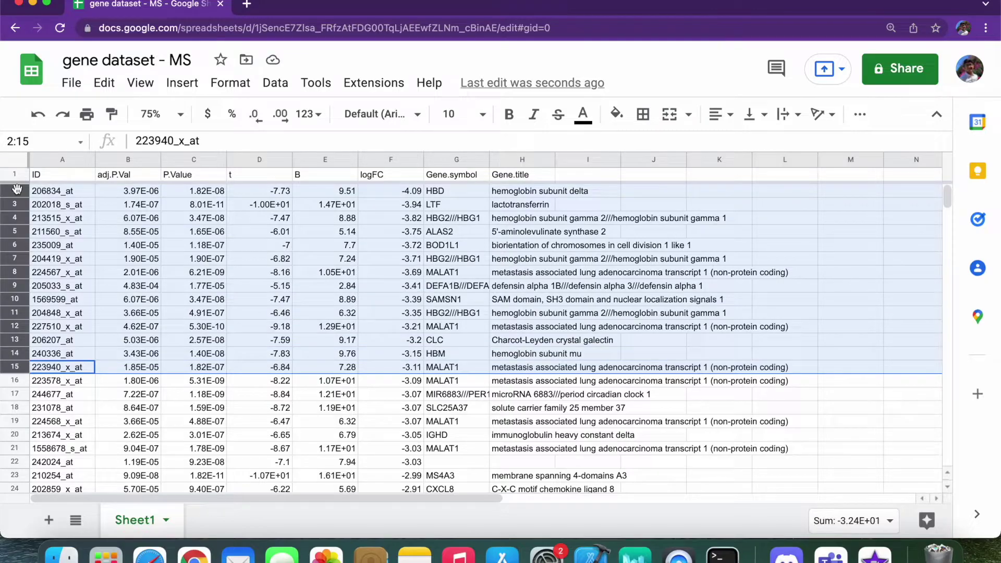
pyautogui.click(49, 519)
pyautogui.press('super+v')
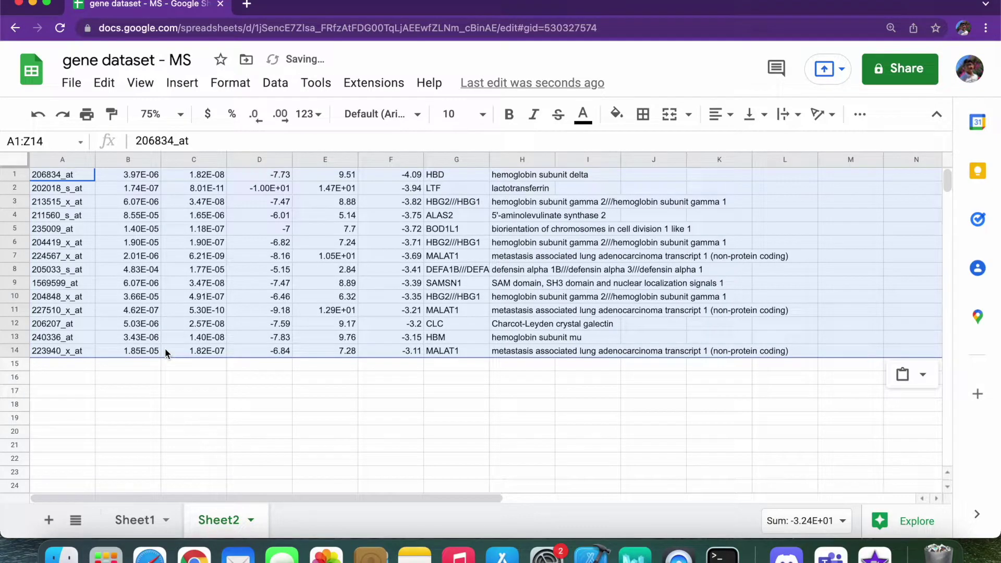
pyautogui.click(333, 312)
pyautogui.moveTo(398, 350)
pyautogui.mouseDown()
pyautogui.moveTo(412, 173)
pyautogui.moveTo(410, 349)
pyautogui.mouseUp()
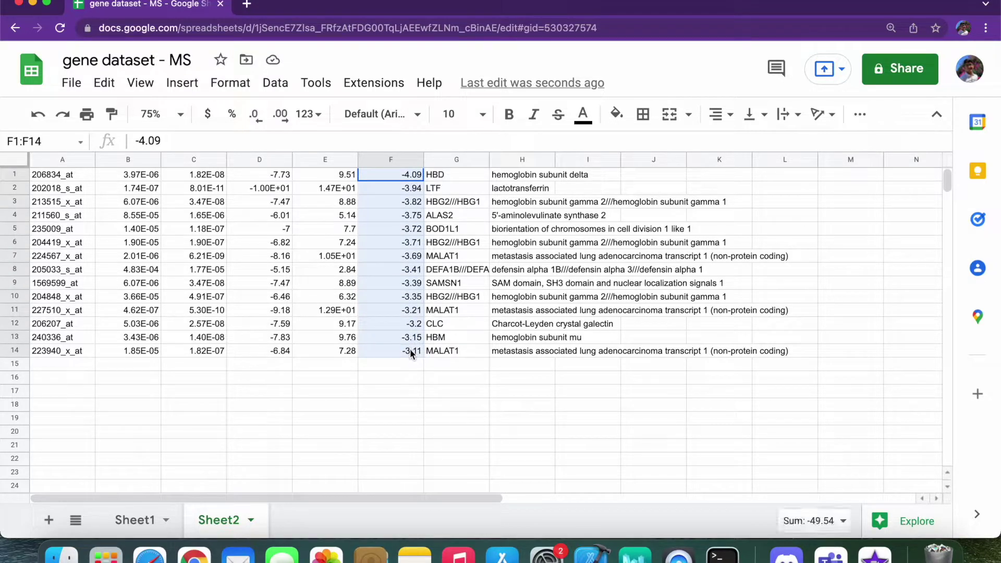
pyautogui.click(400, 390)
# Step: Sort the whole of Sheet1 by the logFC column in descending order (Z to A)
pyautogui.click(135, 520)
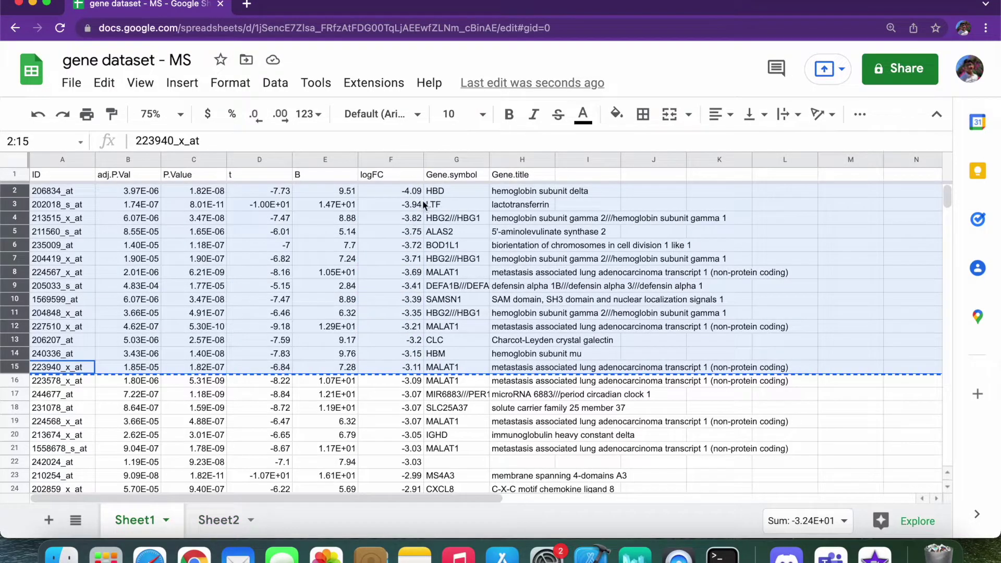
pyautogui.click(395, 158)
pyautogui.rightClick(392, 158)
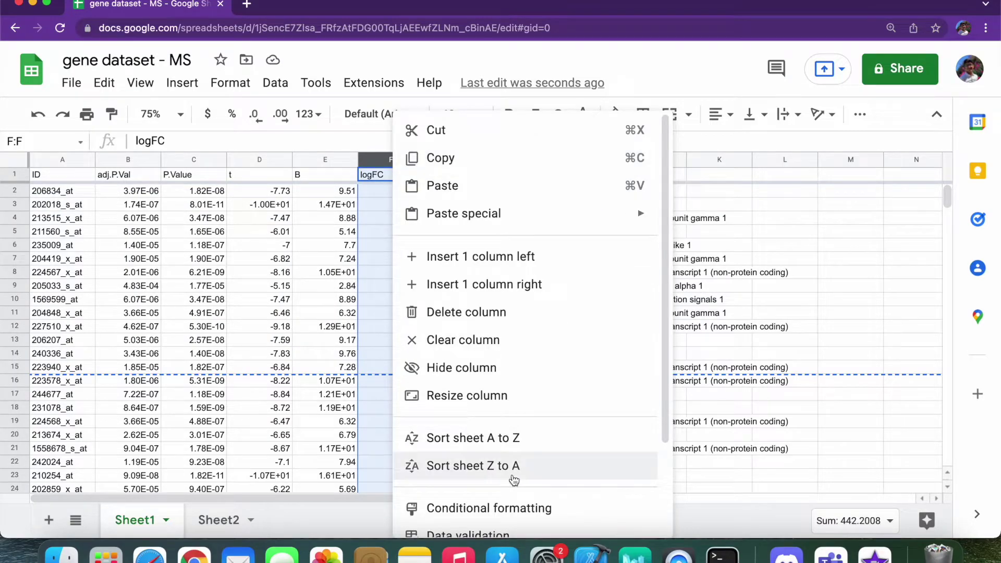
pyautogui.click(513, 476)
# Step: Inspect the Gene.symbol column of the sorted Sheet1 for rows that lack a gene symbol and title
pyautogui.click(458, 316)
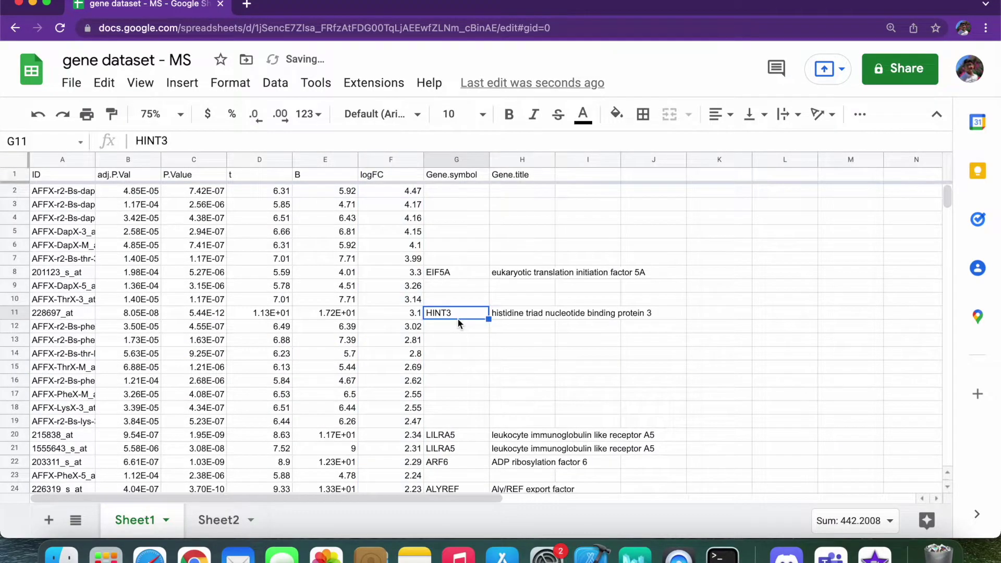
pyautogui.scroll(-1, 458, 318)
pyautogui.click(458, 340)
pyautogui.moveTo(452, 393); pyautogui.dragTo(637, 251)
pyautogui.scroll(1, 452, 295)
pyautogui.click(456, 246)
pyautogui.click(460, 191)
pyautogui.click(637, 246)
# Step: Delete rows 12 to 19, the AFFX probes without gene symbols below HINT3
pyautogui.moveTo(14, 422); pyautogui.dragTo(15, 341)
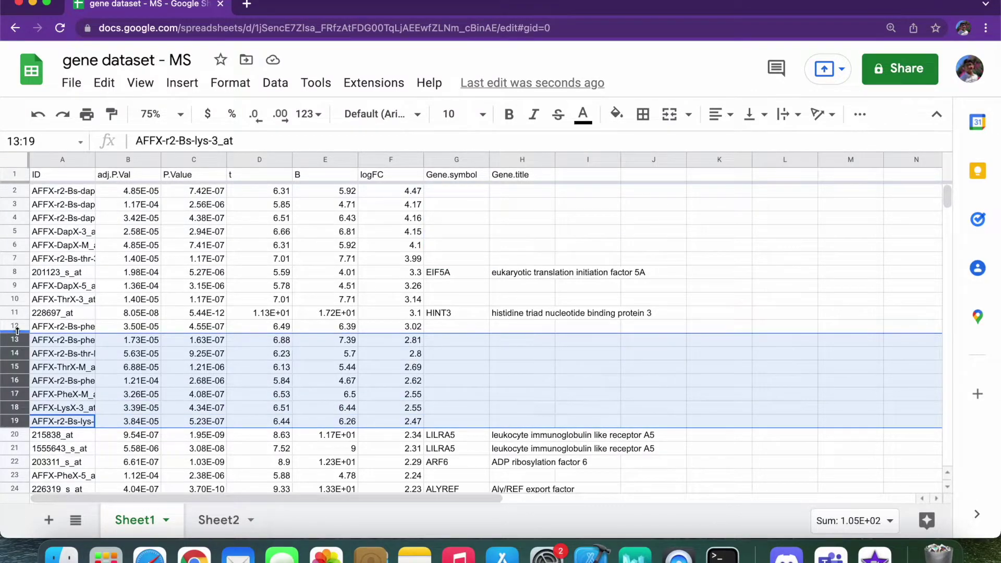
pyautogui.click(16, 327)
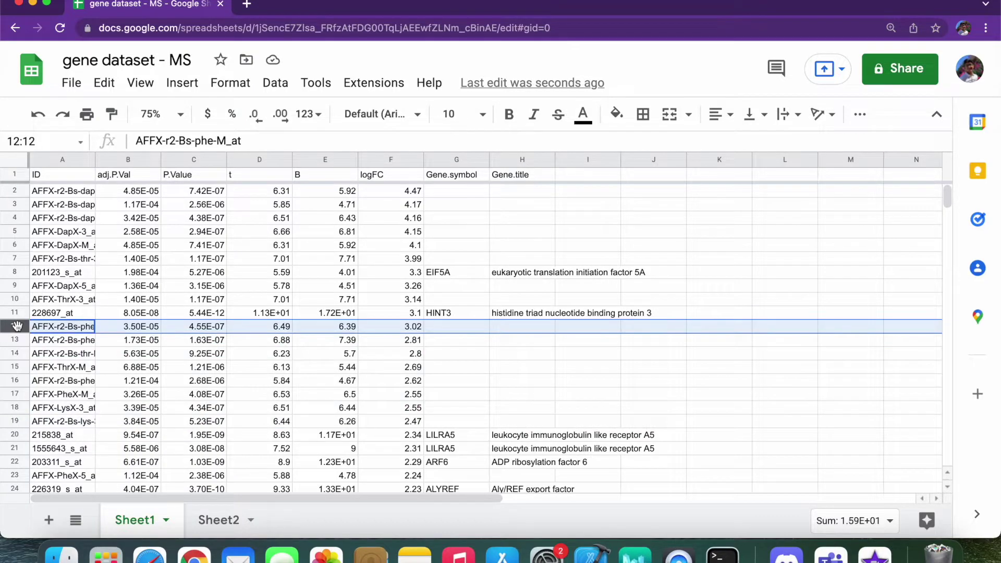
pyautogui.keyDown('shift'); pyautogui.click(21, 423); pyautogui.keyUp('shift')
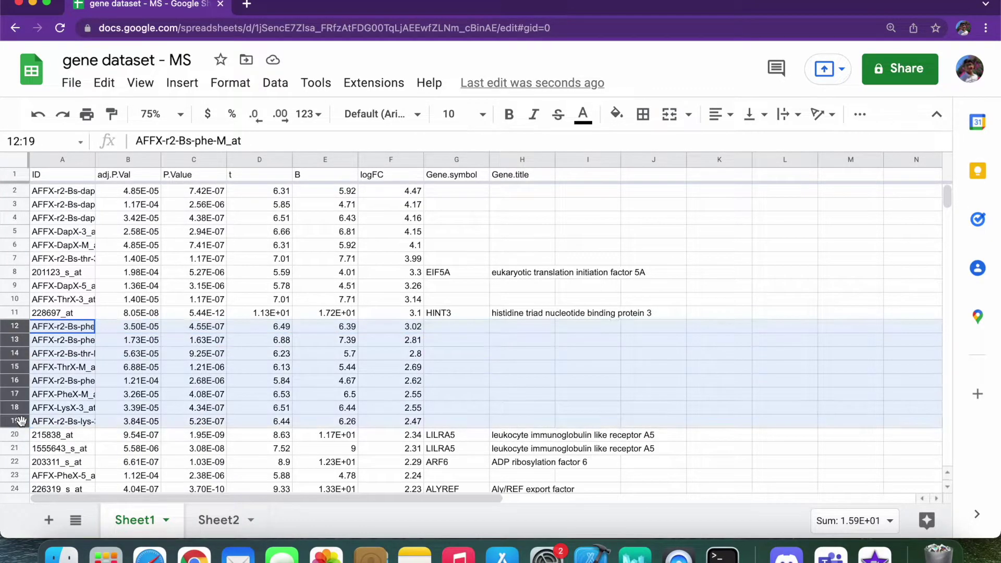
pyautogui.press('Delete')
pyautogui.rightClick(21, 423)
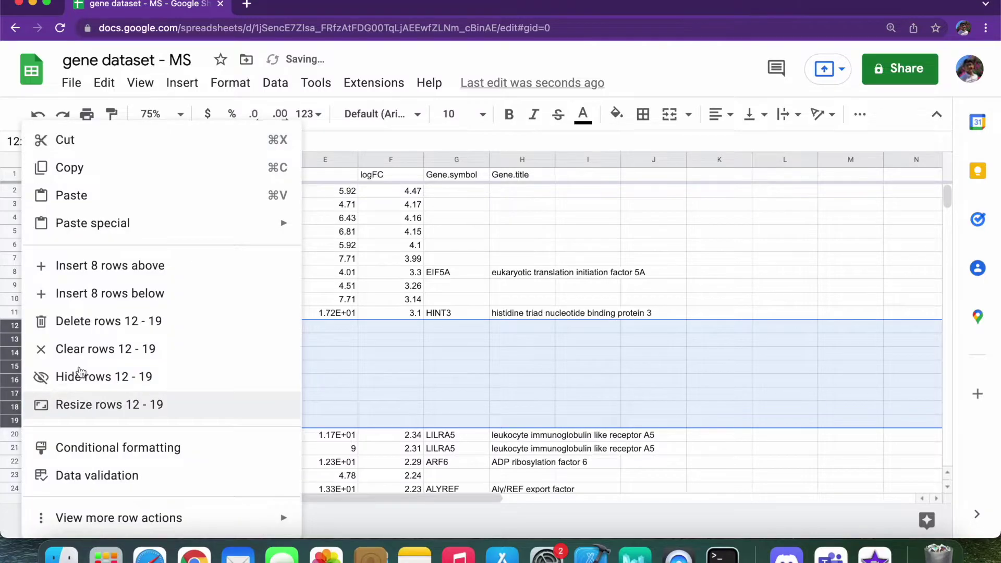
pyautogui.click(124, 317)
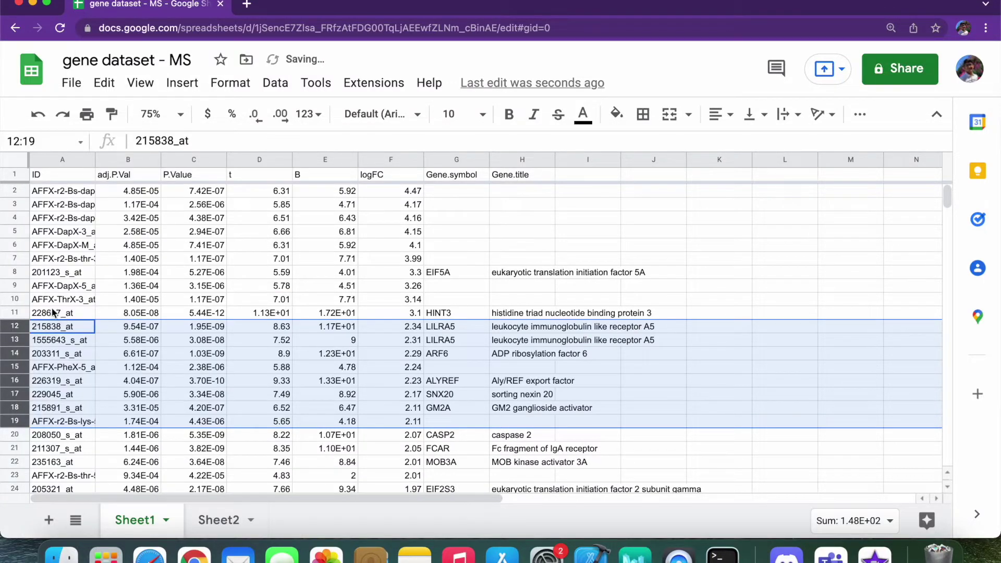
# Step: Delete rows 9 and 10, the two AFFX probes without gene symbols between EIF5A and HINT3
pyautogui.click(16, 295)
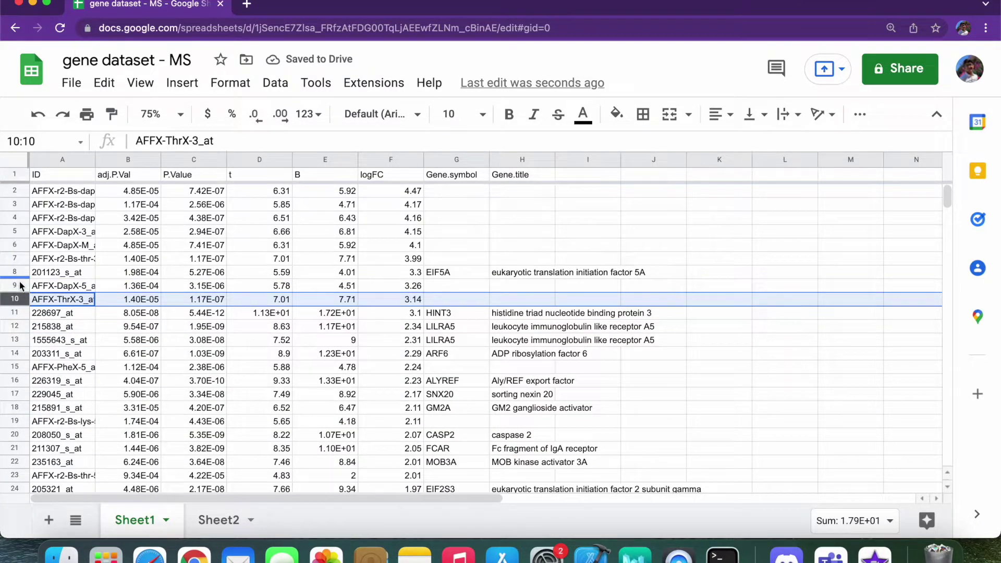
pyautogui.keyDown('shift'); pyautogui.click(20, 286); pyautogui.keyUp('shift')
pyautogui.rightClick(19, 286)
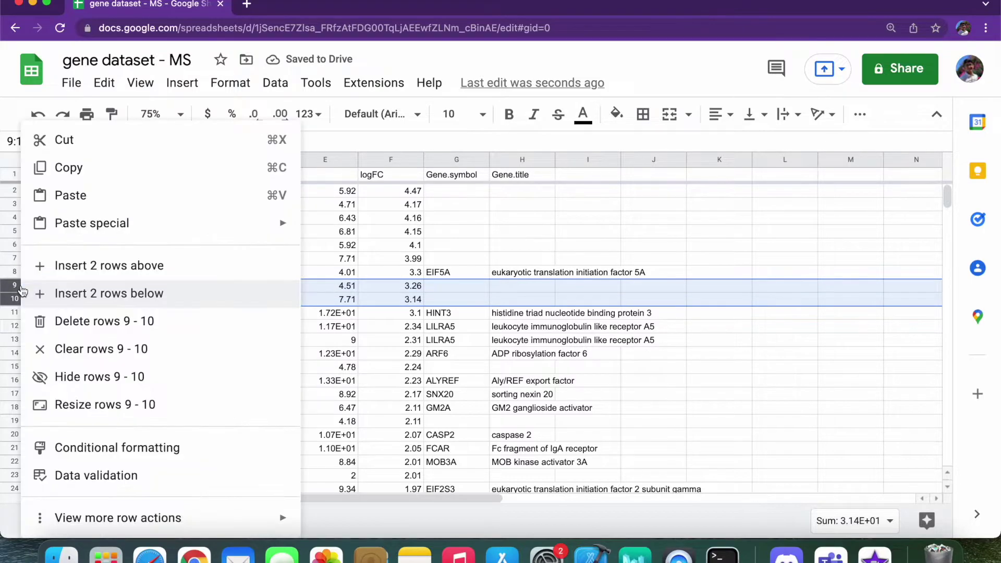
pyautogui.click(128, 334)
# Step: Delete rows 2 to 7, the AFFX probes without gene symbols above EIF5A
pyautogui.click(19, 270)
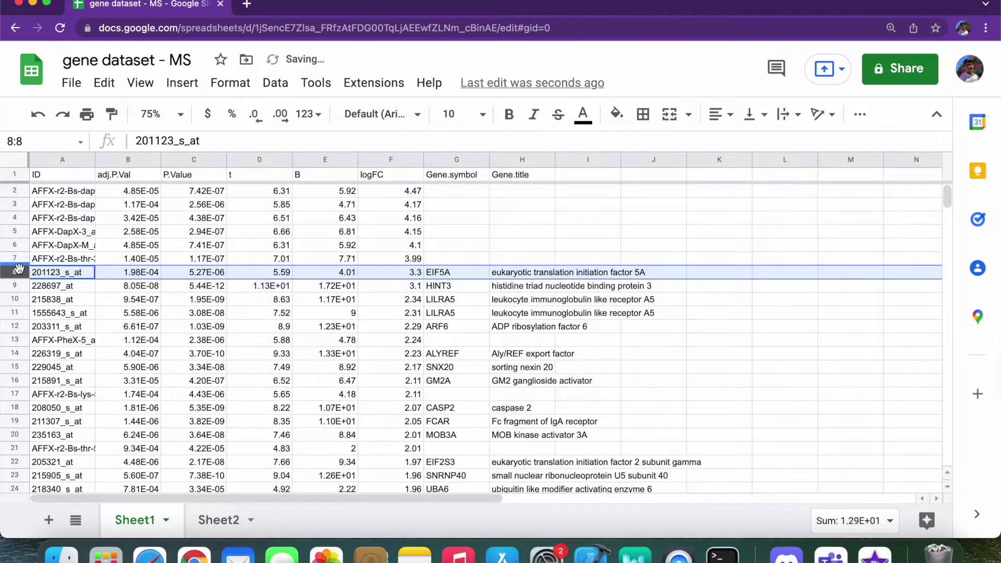
pyautogui.click(17, 258)
pyautogui.keyDown('shift'); pyautogui.click(19, 204); pyautogui.keyUp('shift')
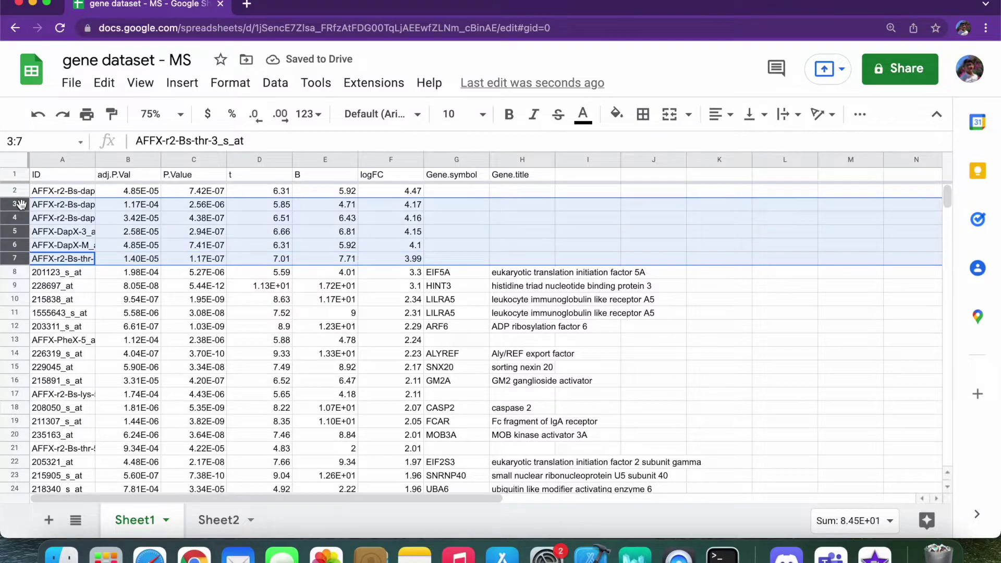
pyautogui.keyDown('shift'); pyautogui.click(15, 190); pyautogui.keyUp('shift')
pyautogui.rightClick(15, 191)
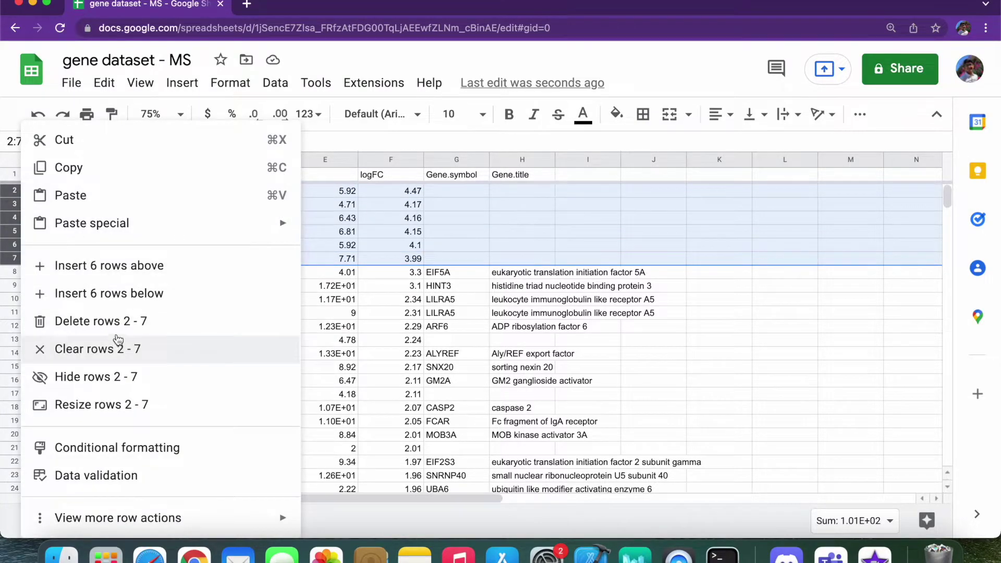
pyautogui.click(118, 321)
pyautogui.click(325, 272)
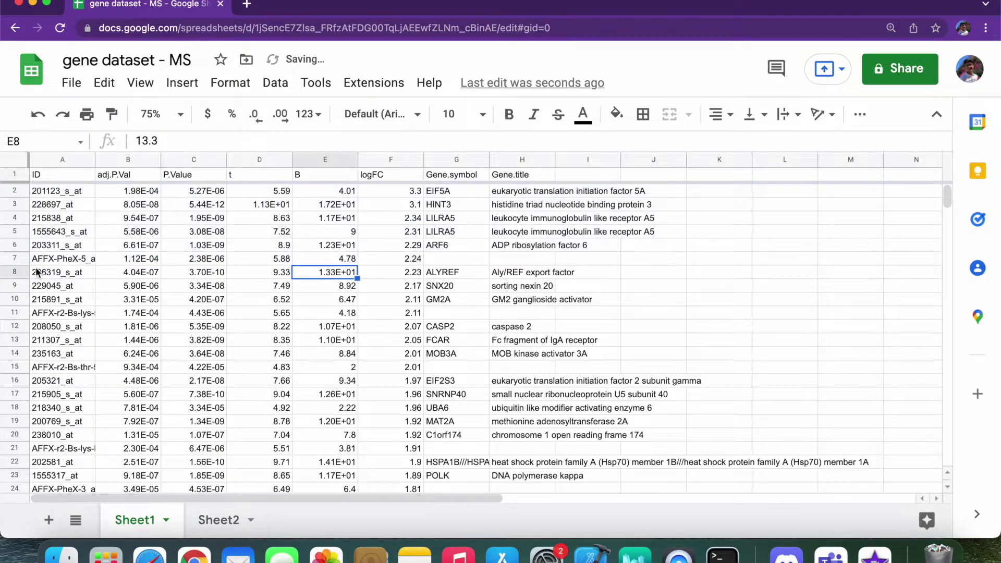
# Step: Delete the two symbol-less AFFX probe rows, row 7 above ALYREF and row 10 below GM2A
pyautogui.click(24, 259)
pyautogui.rightClick(23, 260)
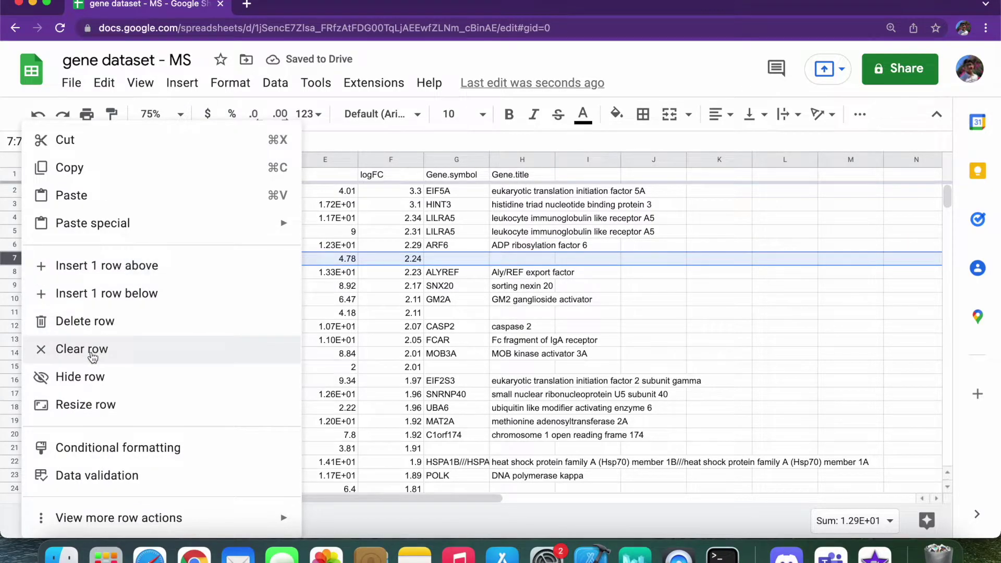
pyautogui.click(85, 321)
pyautogui.click(13, 298)
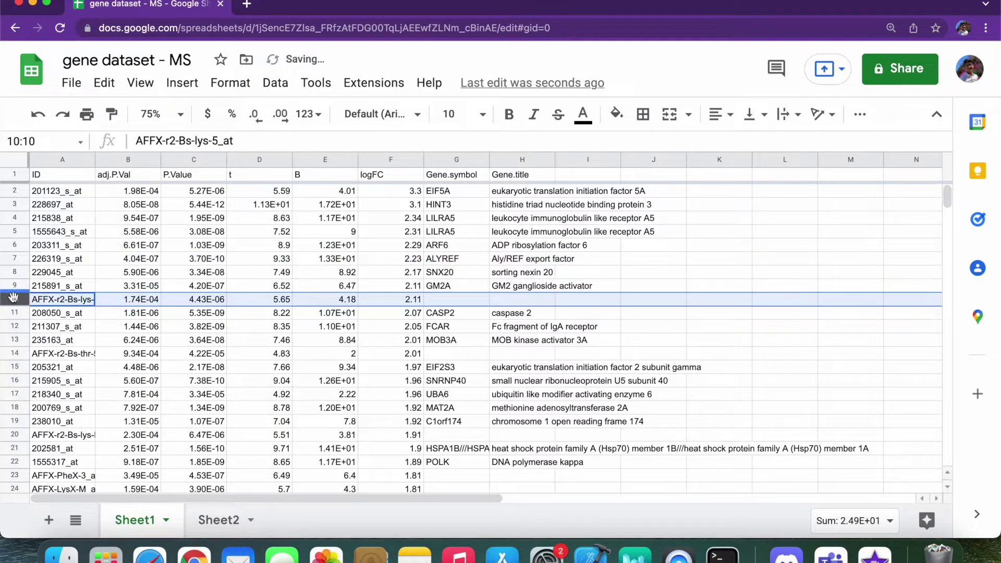
pyautogui.rightClick(13, 297)
pyautogui.click(85, 320)
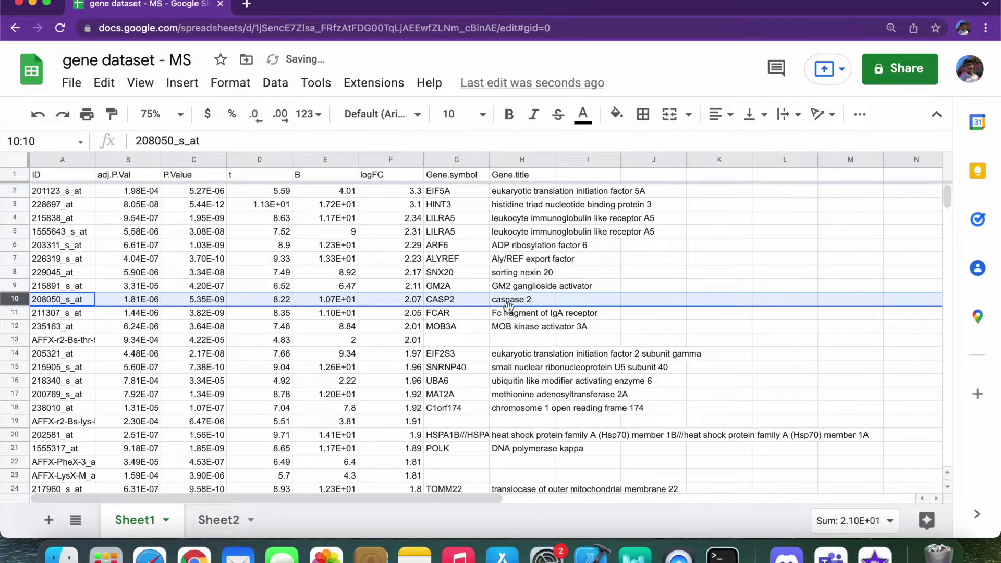
# Step: Delete row 13, the AFFX probe without a gene symbol below MOB3A, and check the remaining logFC values
pyautogui.click(534, 343)
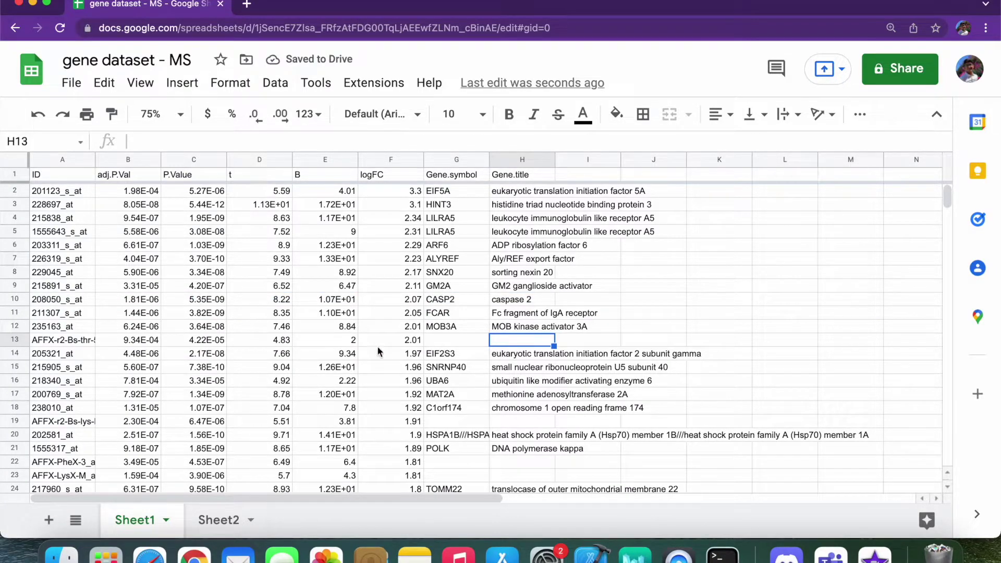
pyautogui.rightClick(15, 339)
pyautogui.click(81, 320)
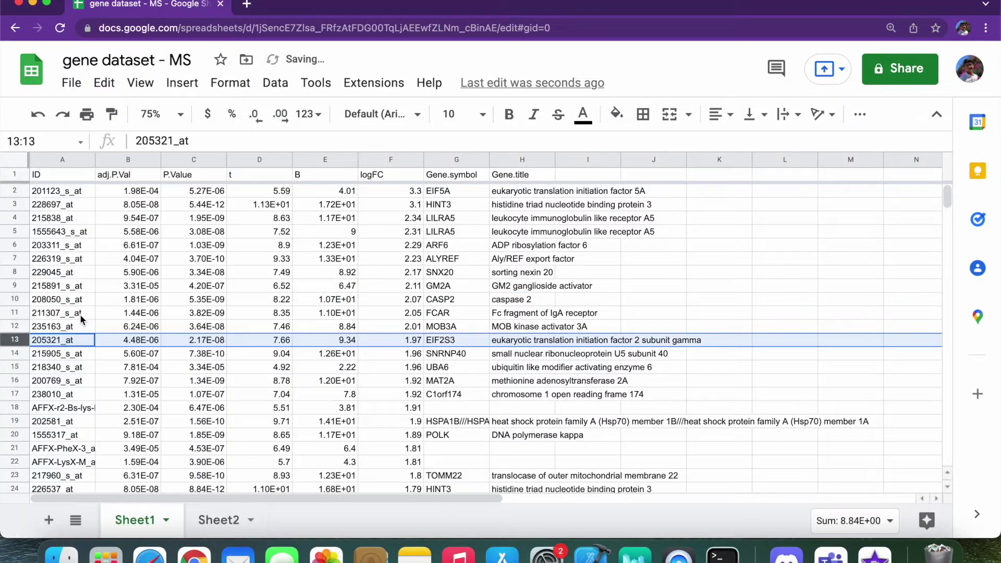
pyautogui.click(488, 314)
pyautogui.click(407, 357)
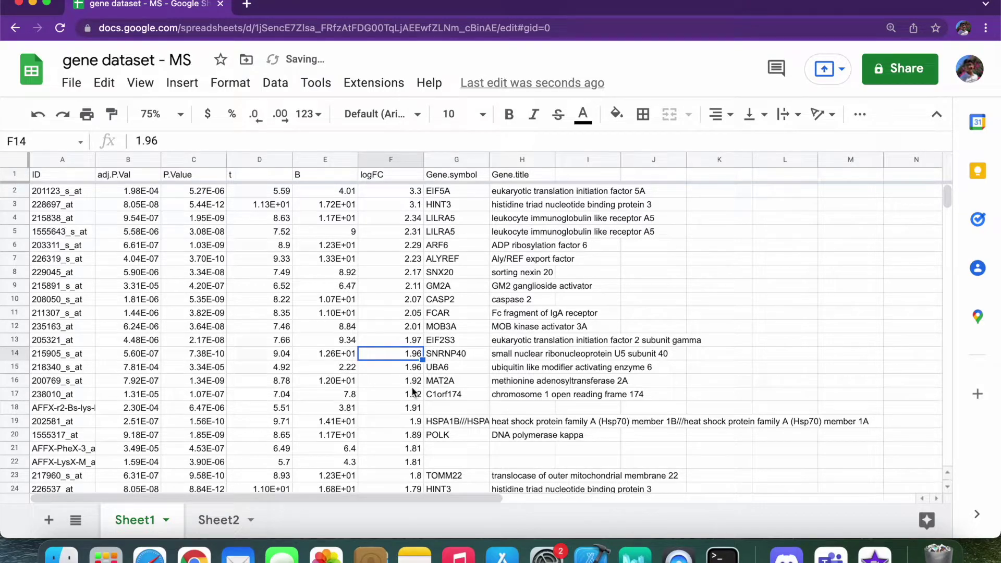
# Step: Copy rows 2 to 15 of Sheet1 into Sheet2 starting at cell A16, below the negative logFC genes
pyautogui.click(14, 367)
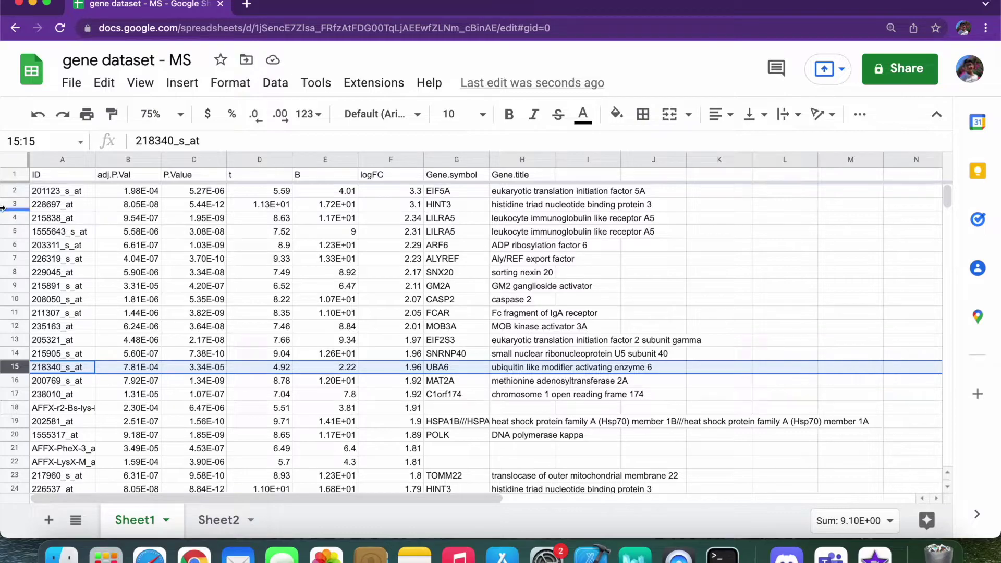
pyautogui.keyDown('shift'); pyautogui.click(18, 189); pyautogui.keyUp('shift')
pyautogui.press('super+c')
pyautogui.click(216, 521)
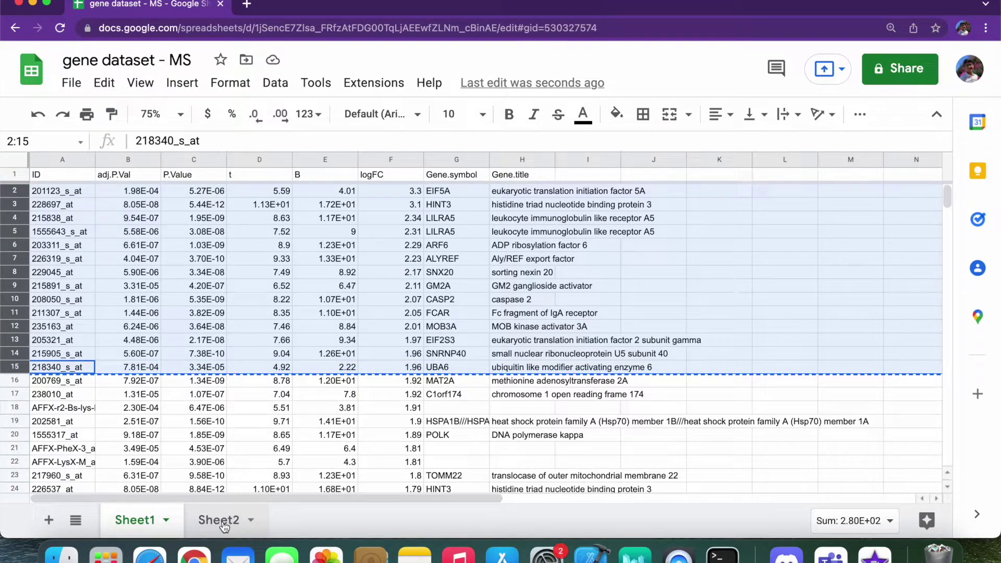
pyautogui.click(246, 523)
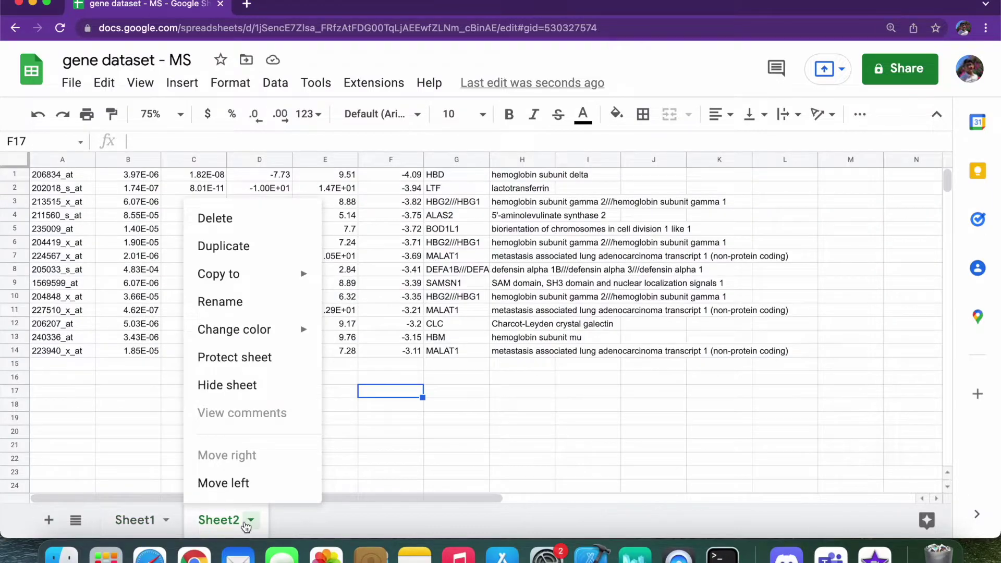
pyautogui.click(104, 401)
pyautogui.click(61, 378)
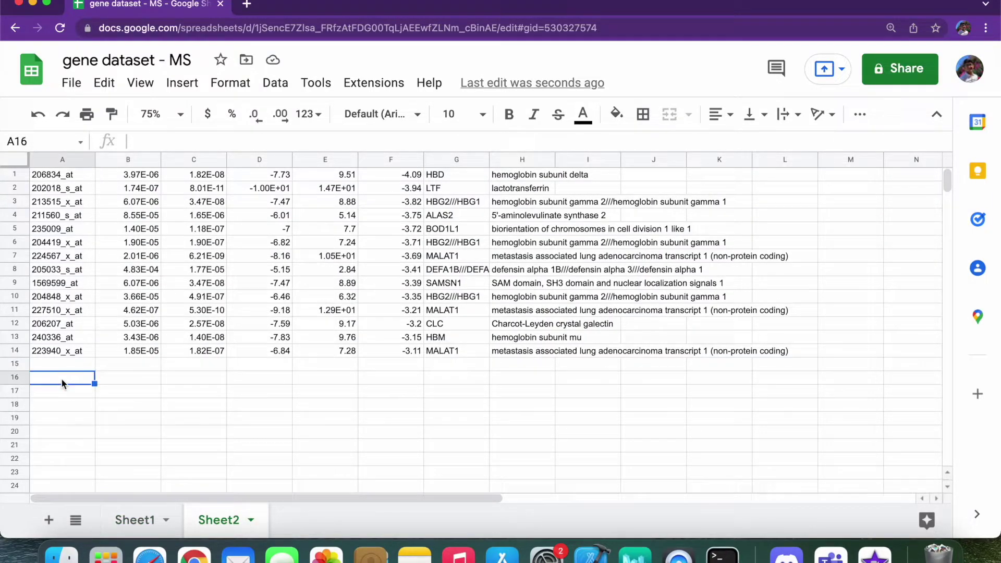
pyautogui.press('super+v')
# Step: Compare the logFC values of the two gene blocks on Sheet2, rows 1 to 14 and rows 16 to 29
pyautogui.click(399, 313)
pyautogui.scroll(-3, 400, 313)
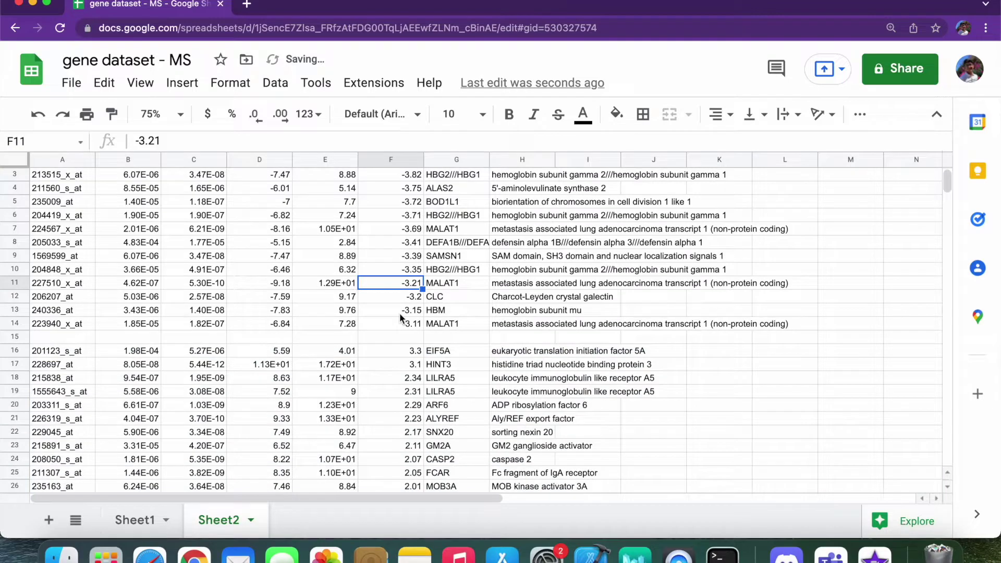
pyautogui.scroll(-1, 399, 313)
pyautogui.moveTo(402, 271); pyautogui.dragTo(389, 449)
pyautogui.scroll(3, 397, 417)
pyautogui.moveTo(415, 351); pyautogui.dragTo(415, 175)
pyautogui.click(413, 219)
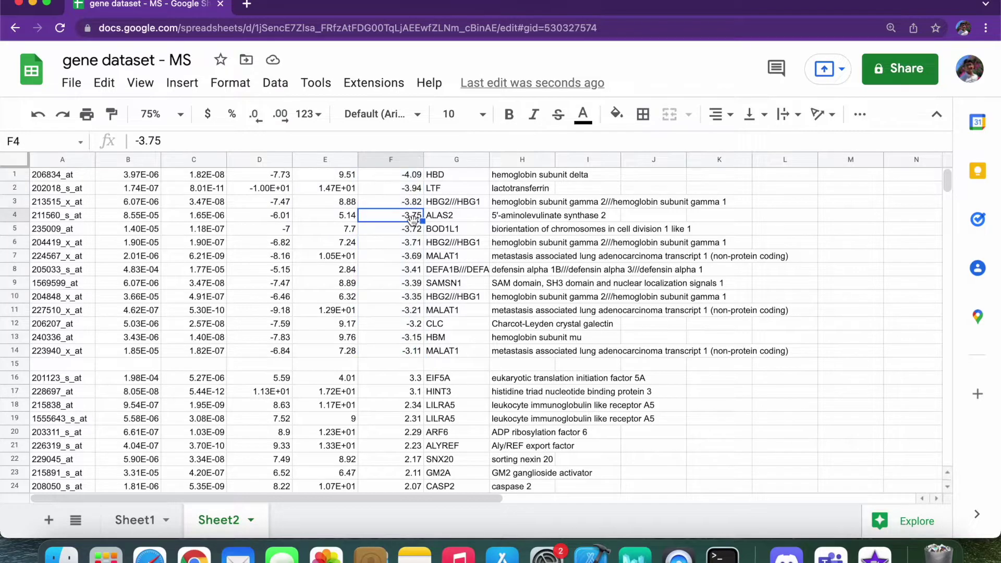
# Step: Examine the gene symbols of both blocks on Sheet2, highlighting G16:G29 and G1:G14
pyautogui.moveTo(189, 190); pyautogui.dragTo(472, 292)
pyautogui.click(473, 311)
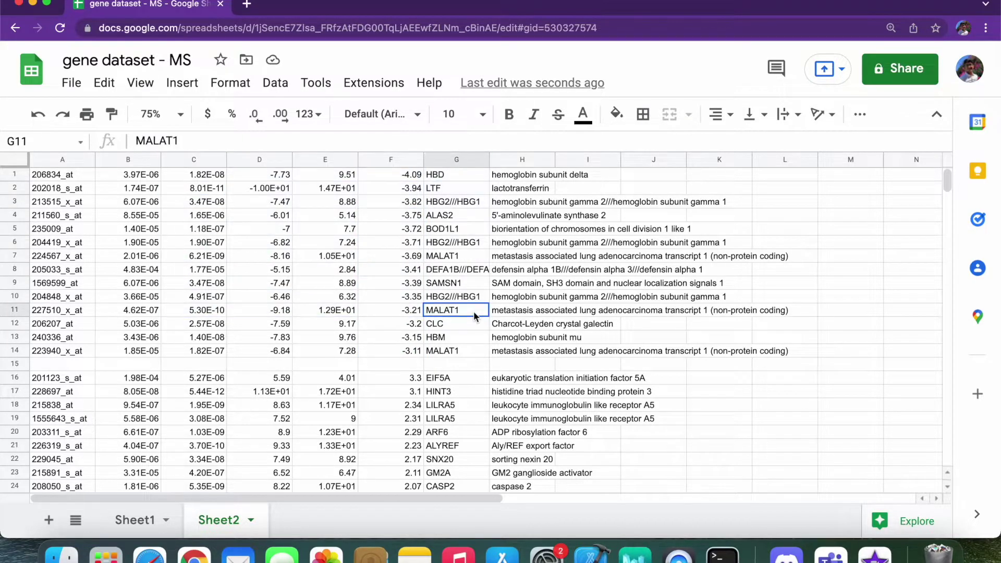
pyautogui.scroll(-1, 473, 312)
pyautogui.scroll(-3, 474, 311)
pyautogui.moveTo(443, 256); pyautogui.dragTo(471, 270)
pyautogui.scroll(3, 470, 270)
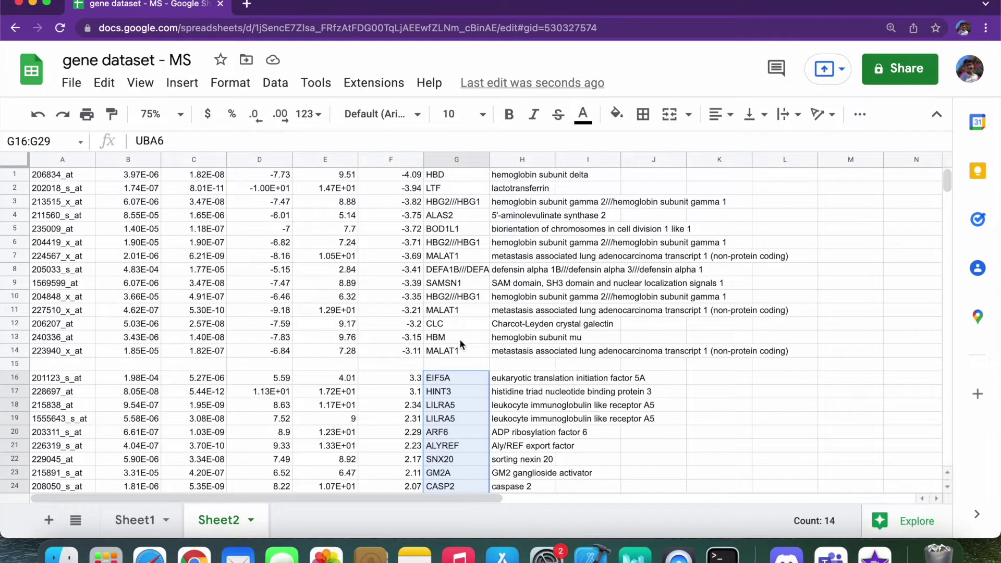
pyautogui.click(459, 354)
pyautogui.moveTo(471, 177); pyautogui.dragTo(468, 349)
pyautogui.click(471, 350)
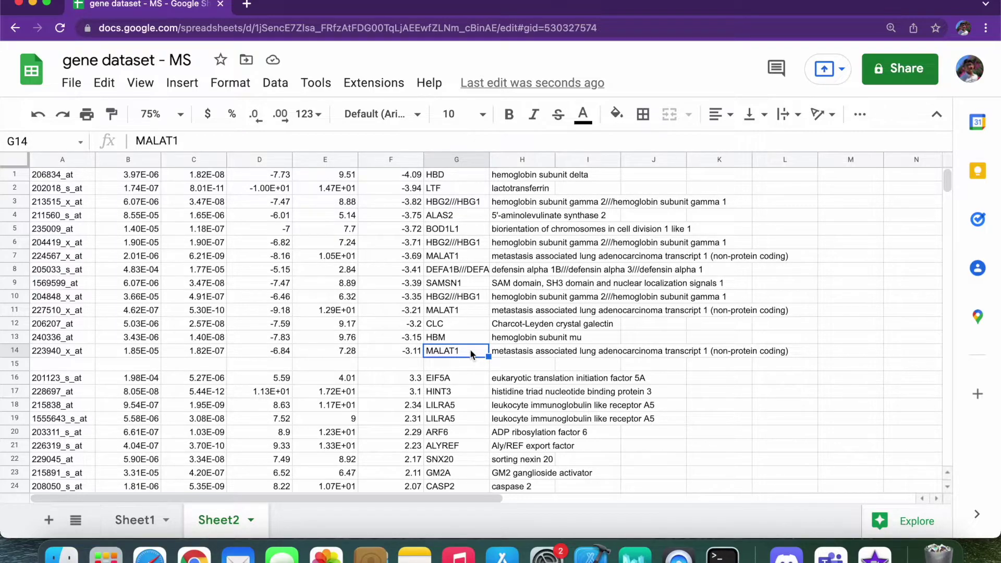
# Step: Look over both gene blocks again and highlight the negative logFC values in F1:F14
pyautogui.scroll(-3, 471, 349)
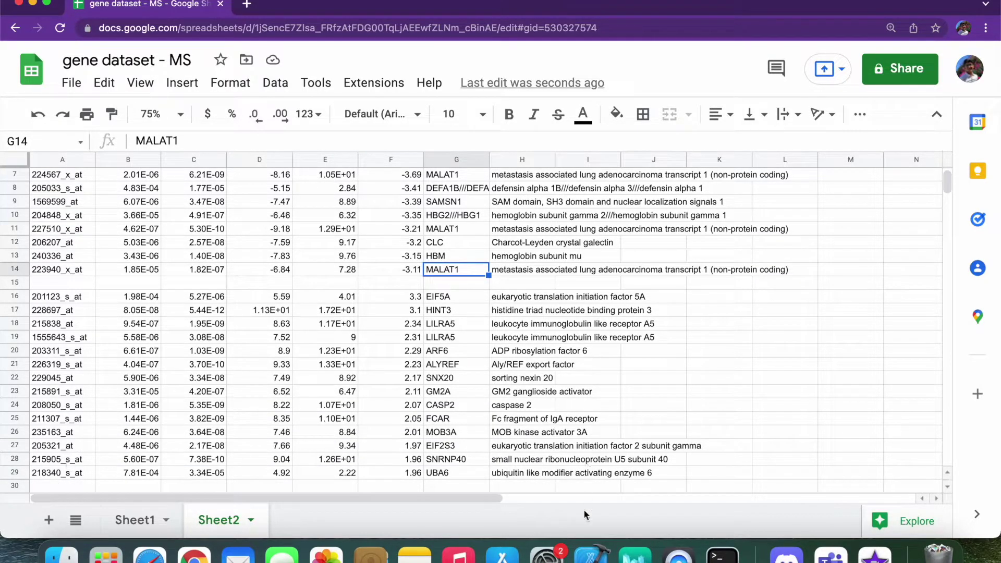
pyautogui.scroll(3, 585, 257)
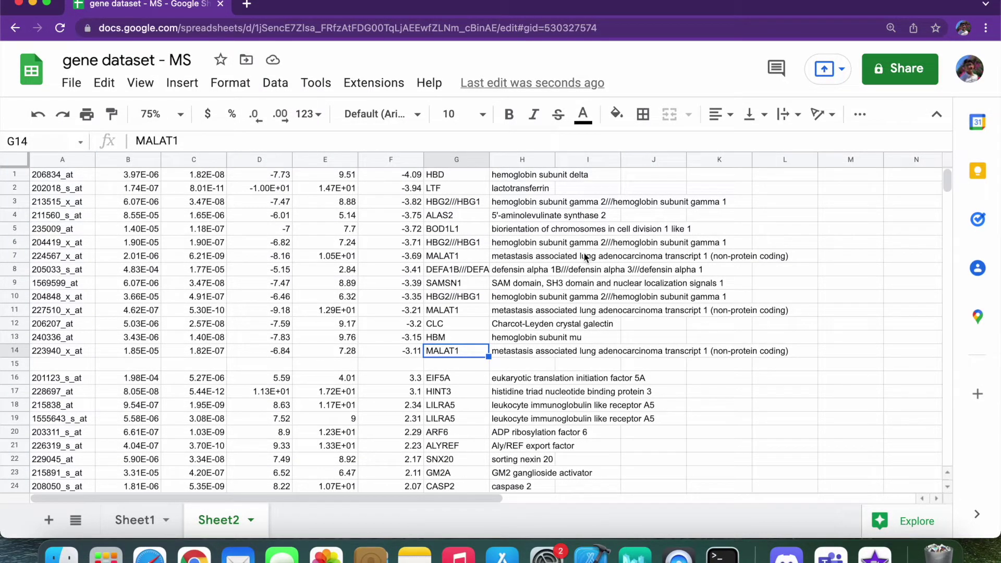
pyautogui.click(393, 176)
pyautogui.moveTo(393, 177); pyautogui.dragTo(373, 352)
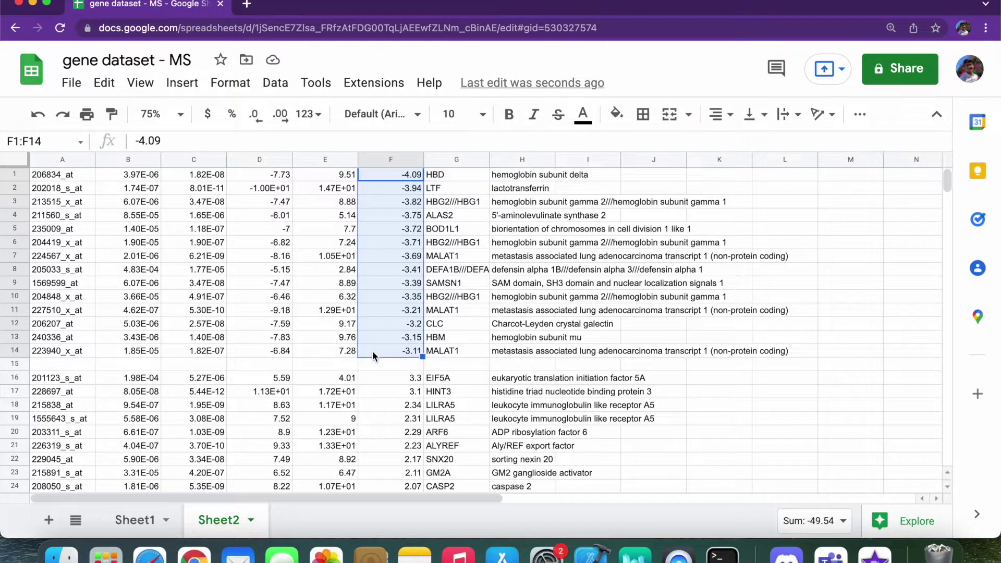
# Step: Compare the logFC values in column F of both gene blocks on Sheet2, including the empty row 15 between them
pyautogui.click(372, 351)
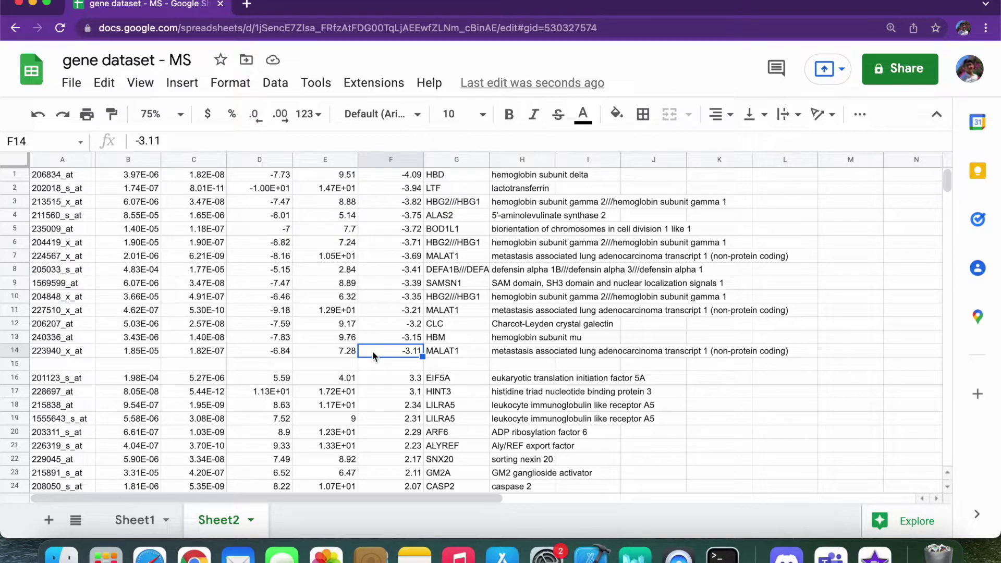
pyautogui.click(399, 256)
pyautogui.click(407, 419)
pyautogui.click(406, 244)
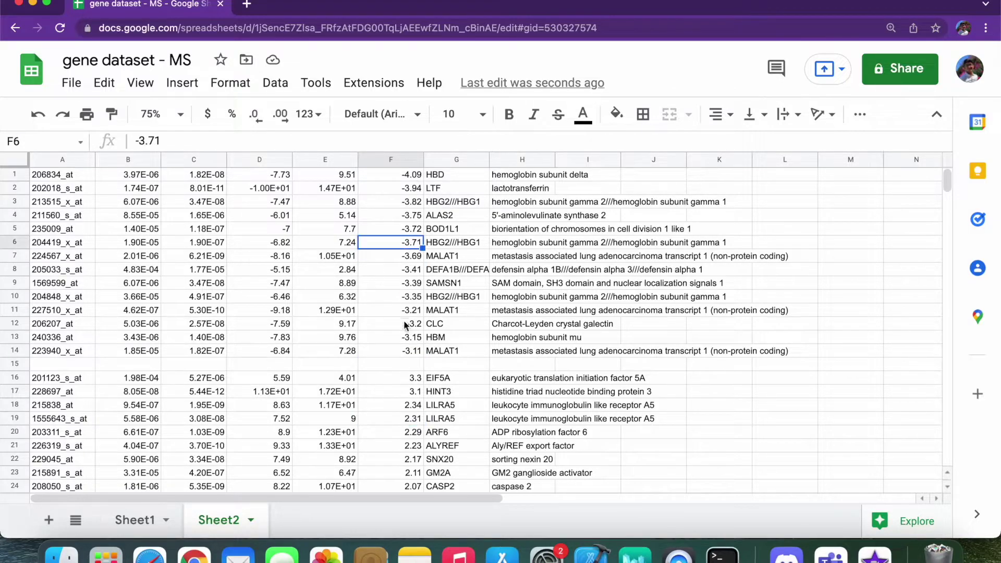
pyautogui.click(397, 406)
pyautogui.moveTo(458, 363); pyautogui.dragTo(129, 379)
pyautogui.click(129, 378)
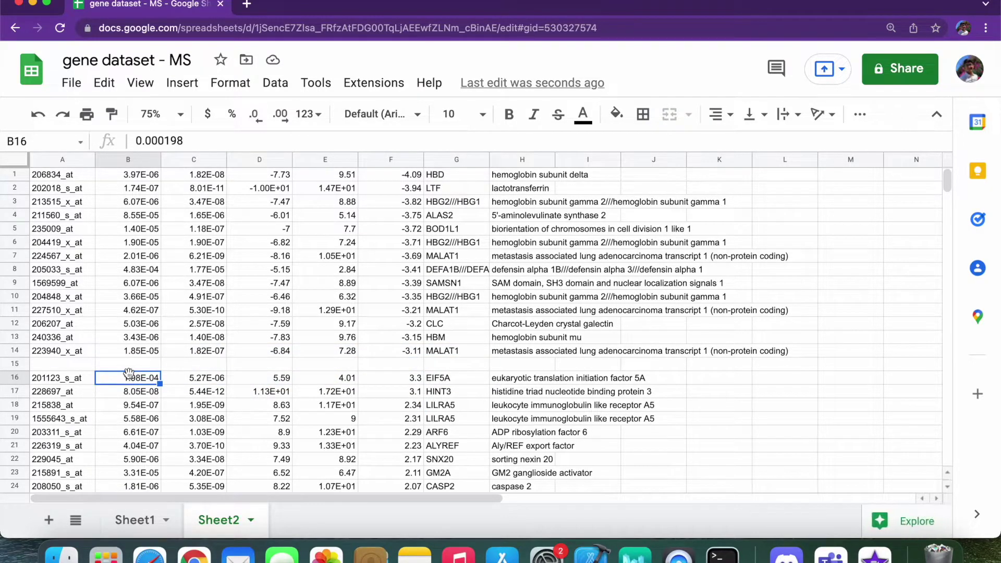
pyautogui.click(140, 364)
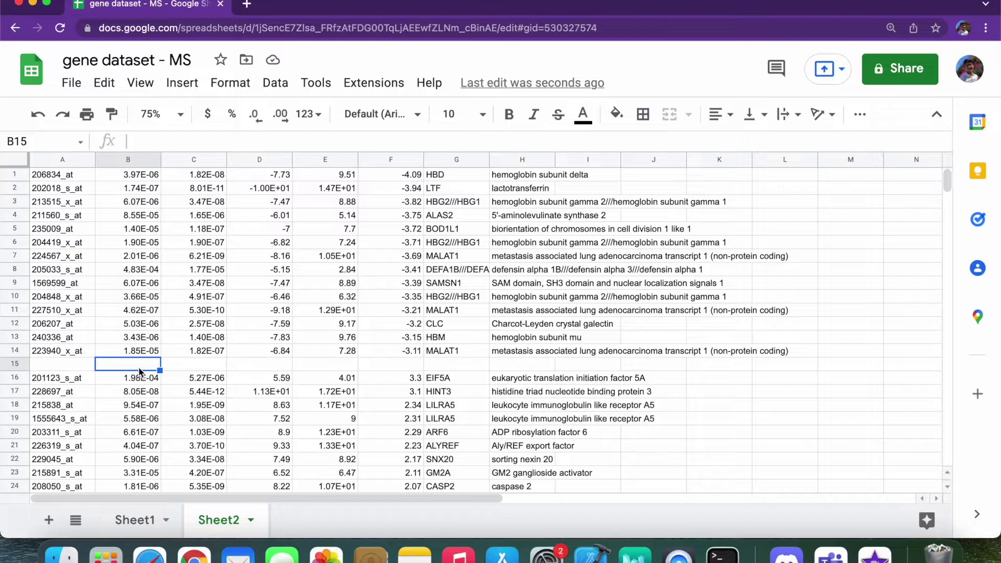
pyautogui.click(386, 365)
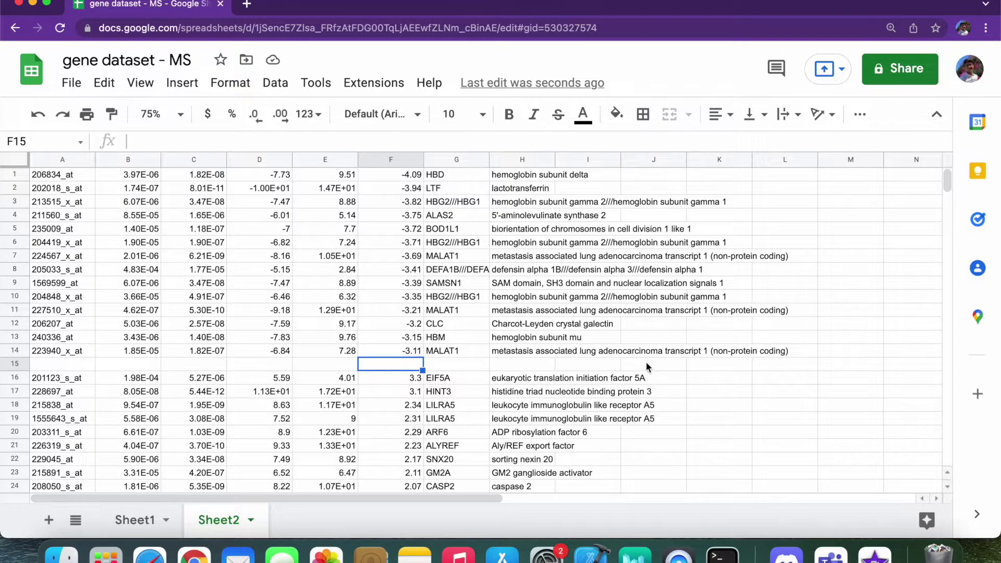
pyautogui.click(755, 379)
pyautogui.moveTo(856, 193); pyautogui.dragTo(856, 297)
pyautogui.click(857, 297)
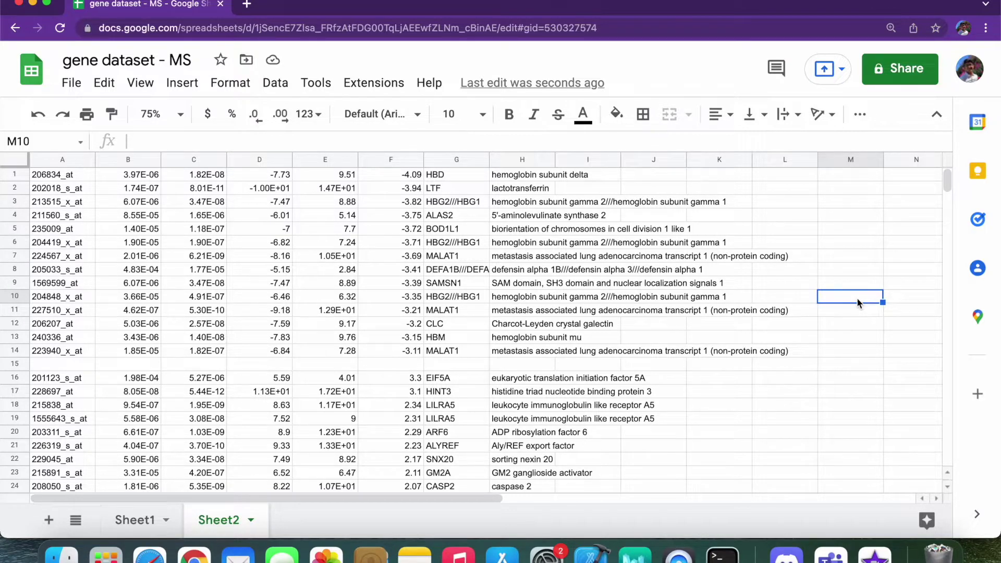
# Step: Look through the gene symbols in column G of the negative logFC block on Sheet2
pyautogui.click(465, 216)
pyautogui.click(467, 286)
pyautogui.click(475, 336)
pyautogui.click(468, 176)
pyautogui.click(467, 216)
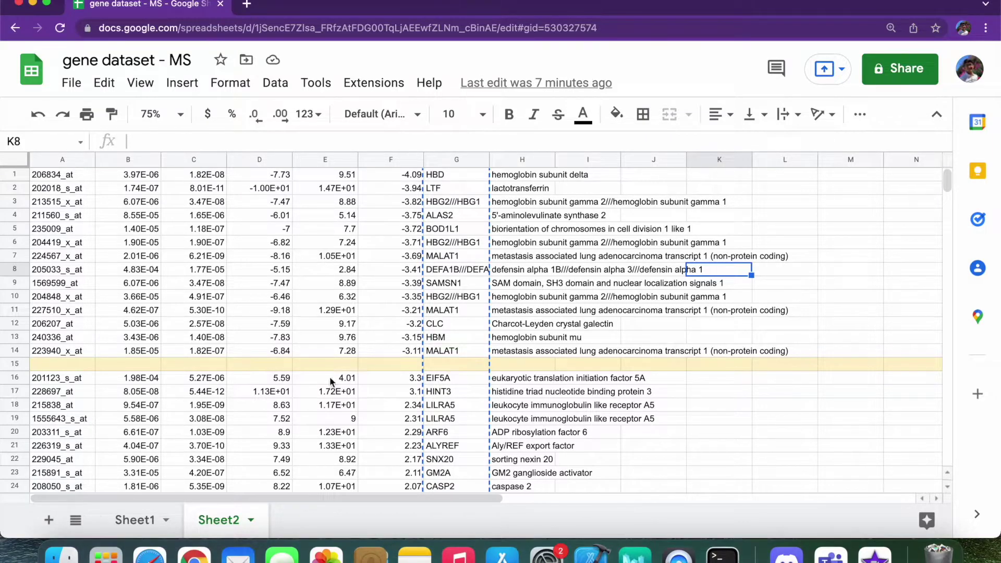
# Step: Review the full gene list on Sheet1, examining the gene symbols and highlighting the P.Value cells C61:C71
pyautogui.click(134, 518)
pyautogui.click(443, 356)
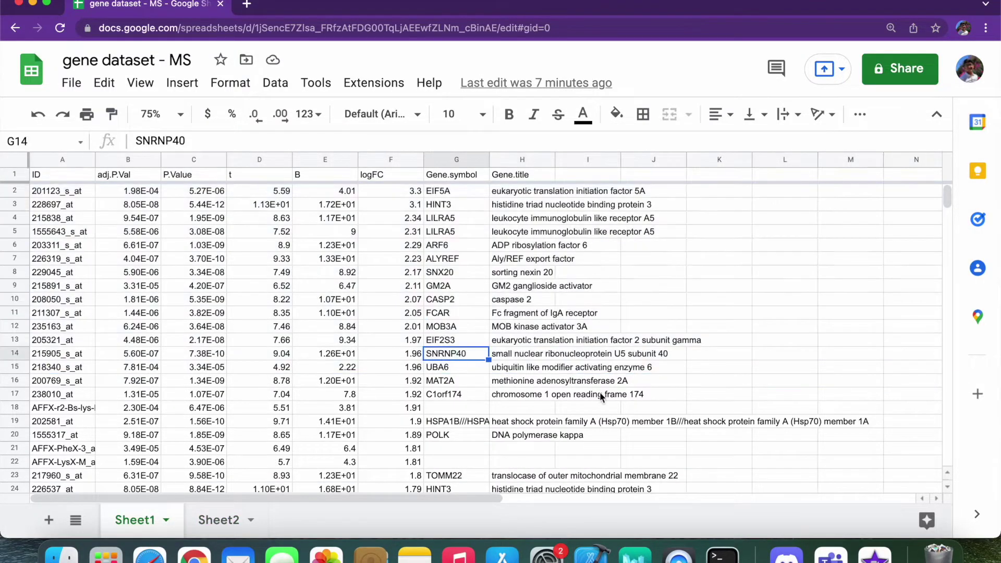
pyautogui.scroll(-10, 587, 403)
pyautogui.scroll(10, 587, 404)
pyautogui.click(444, 235)
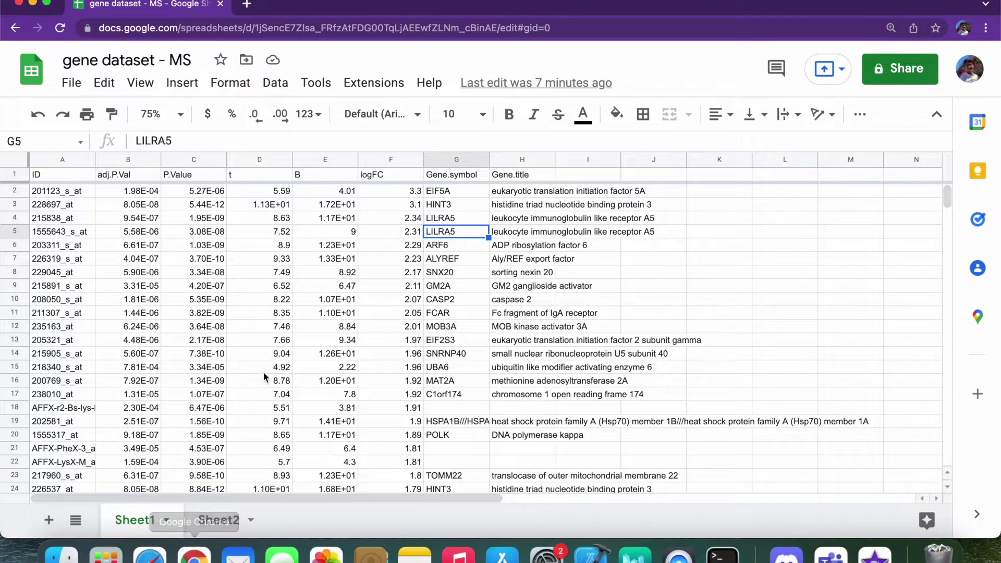
pyautogui.scroll(-15, 266, 381)
pyautogui.moveTo(194, 246); pyautogui.dragTo(193, 385)
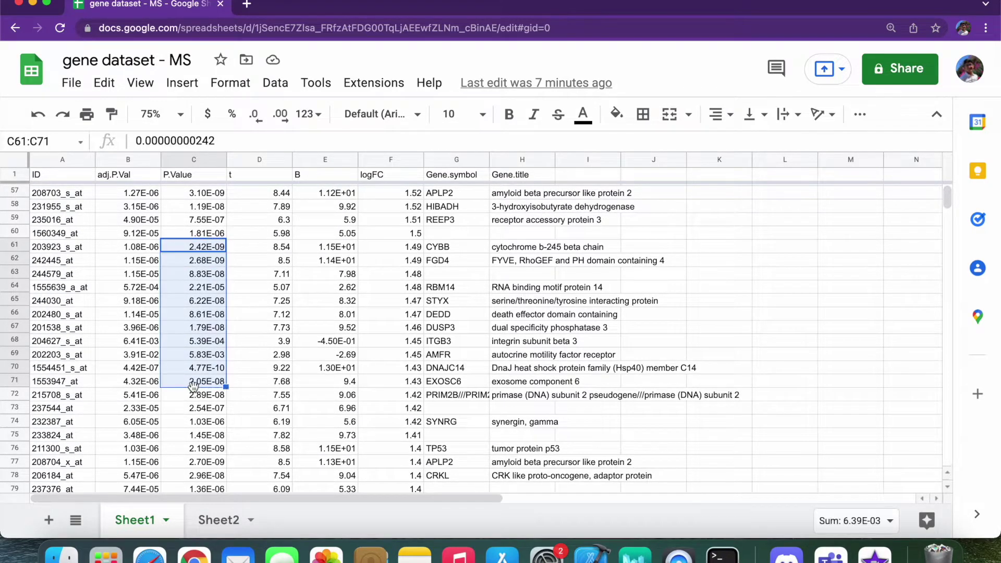
pyautogui.scroll(-20, 193, 385)
pyautogui.moveTo(950, 202)
pyautogui.mouseDown()
pyautogui.moveTo(950, 413)
pyautogui.moveTo(931, 304)
pyautogui.moveTo(947, 197)
pyautogui.mouseUp()
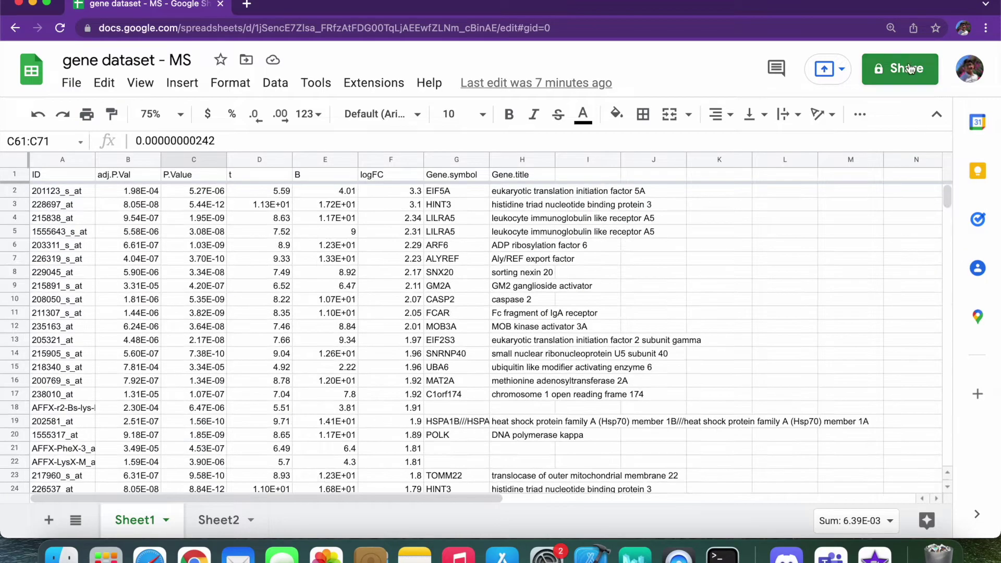
pyautogui.click(193, 259)
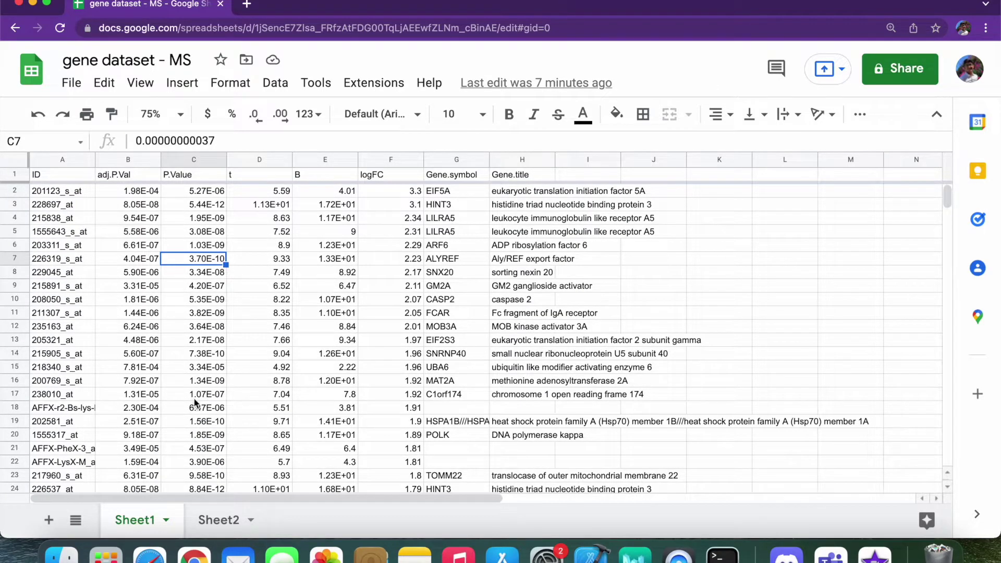
# Step: Copy the gene symbols G1:G29 from Sheet2 into a newly added Sheet3, starting at cell A1
pyautogui.click(218, 519)
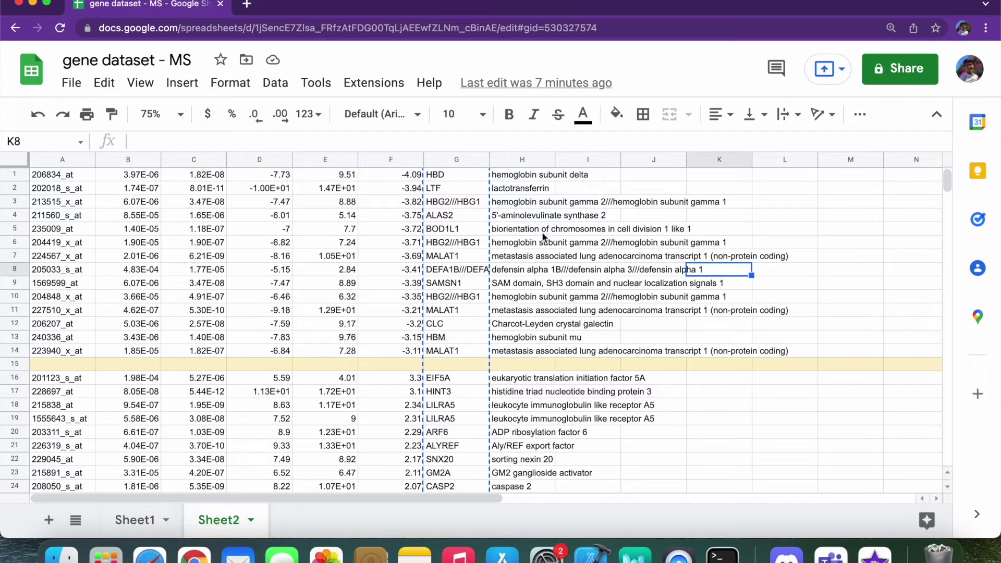
pyautogui.click(543, 232)
pyautogui.click(460, 179)
pyautogui.moveTo(460, 179); pyautogui.dragTo(452, 404)
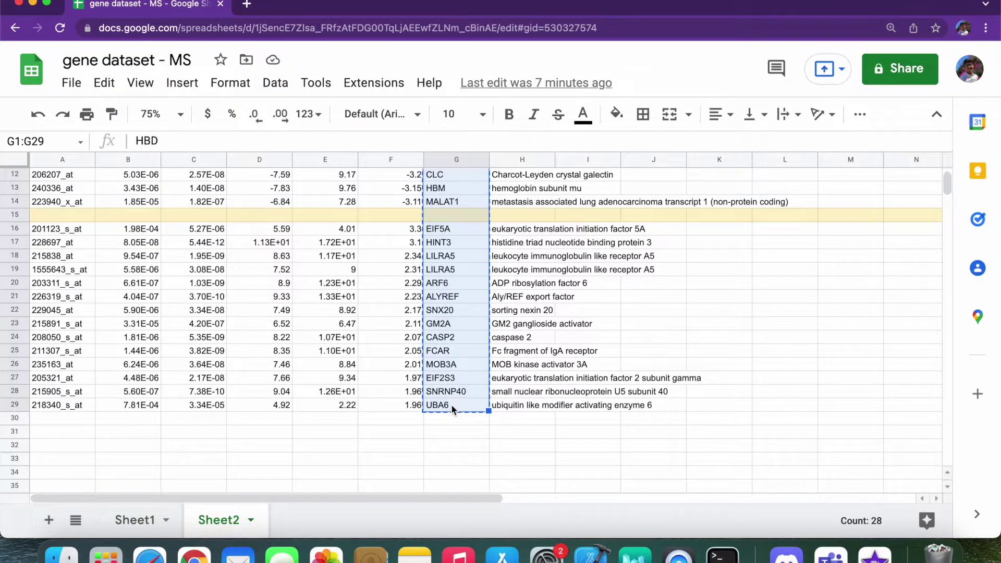
pyautogui.click(49, 520)
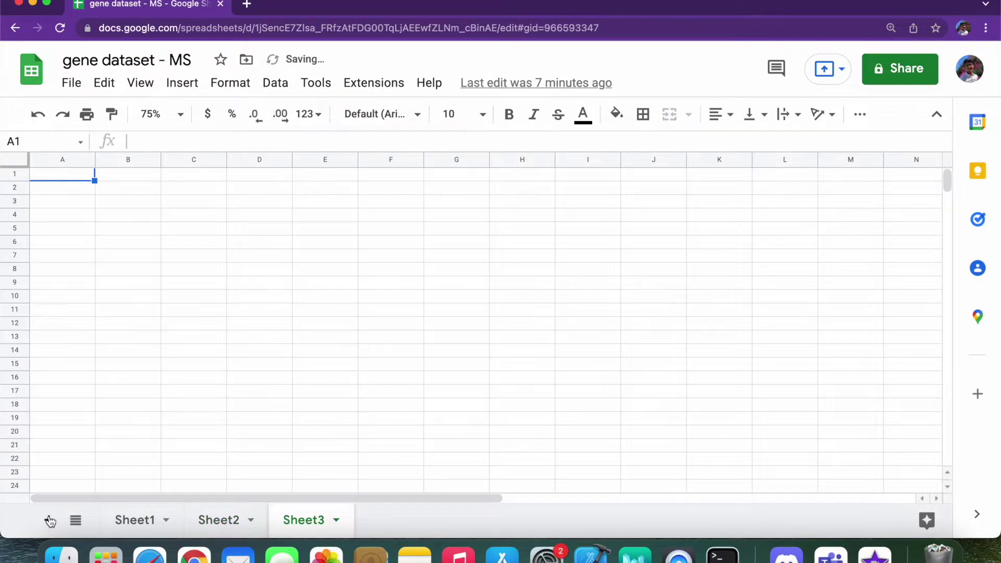
pyautogui.press('super+v')
pyautogui.click(242, 177)
pyautogui.moveTo(64, 178); pyautogui.dragTo(91, 496)
pyautogui.click(224, 369)
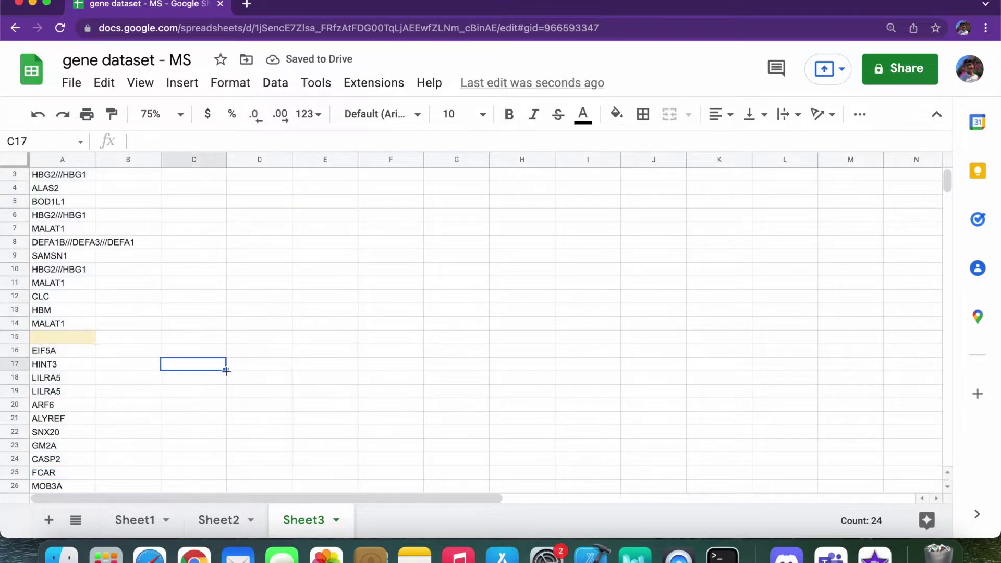
# Step: Set the Sheet3 zoom to 50% and highlight the pasted gene symbols in A1:A29
pyautogui.click(179, 114)
pyautogui.click(154, 146)
pyautogui.scroll(1, 161, 300)
pyautogui.click(125, 214)
pyautogui.moveTo(53, 171); pyautogui.dragTo(56, 420)
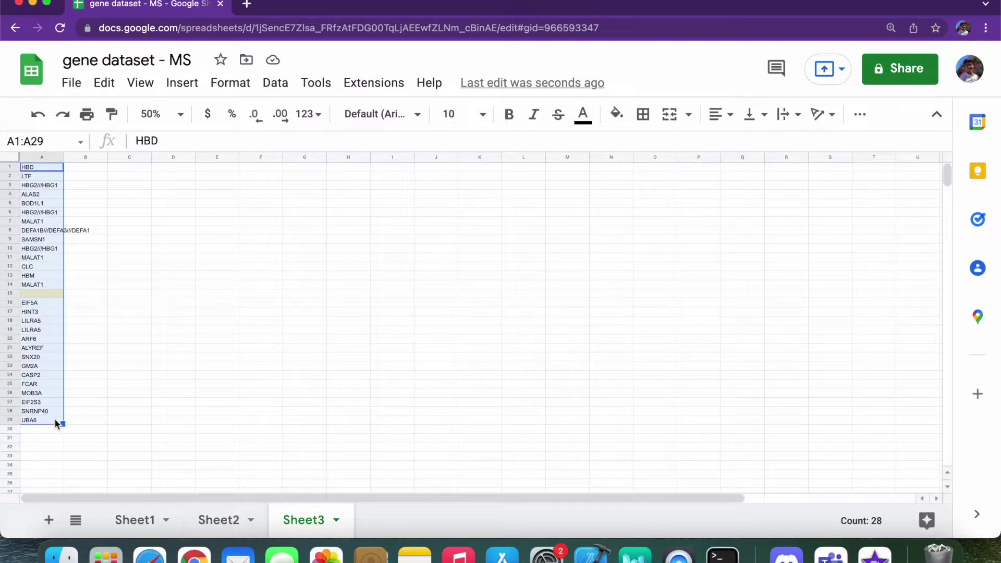
pyautogui.click(132, 395)
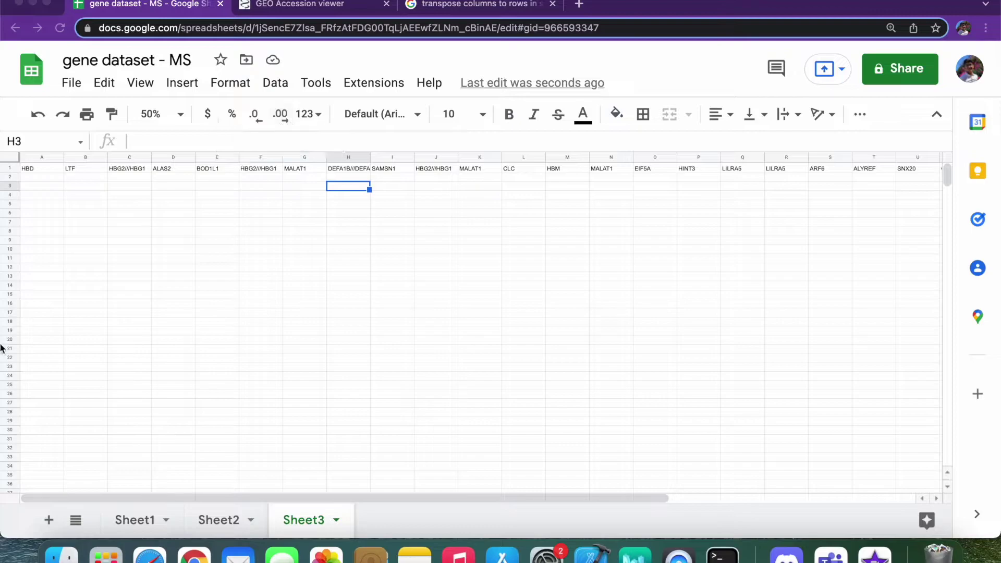
# Step: Compare the row of gene symbols on Sheet3 with the gene symbol column on Sheet2, highlighting G2:G28
pyautogui.click(46, 177)
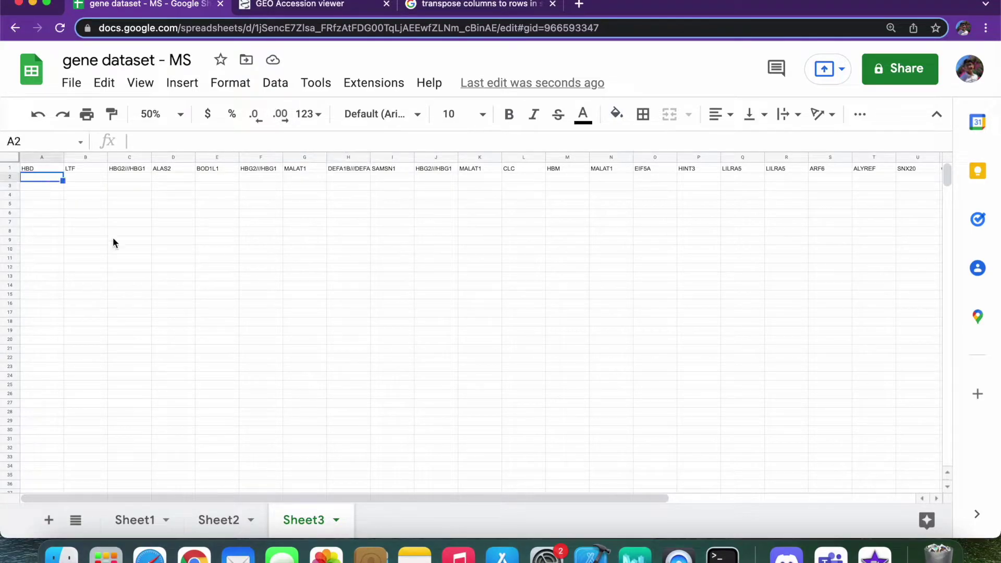
pyautogui.click(233, 520)
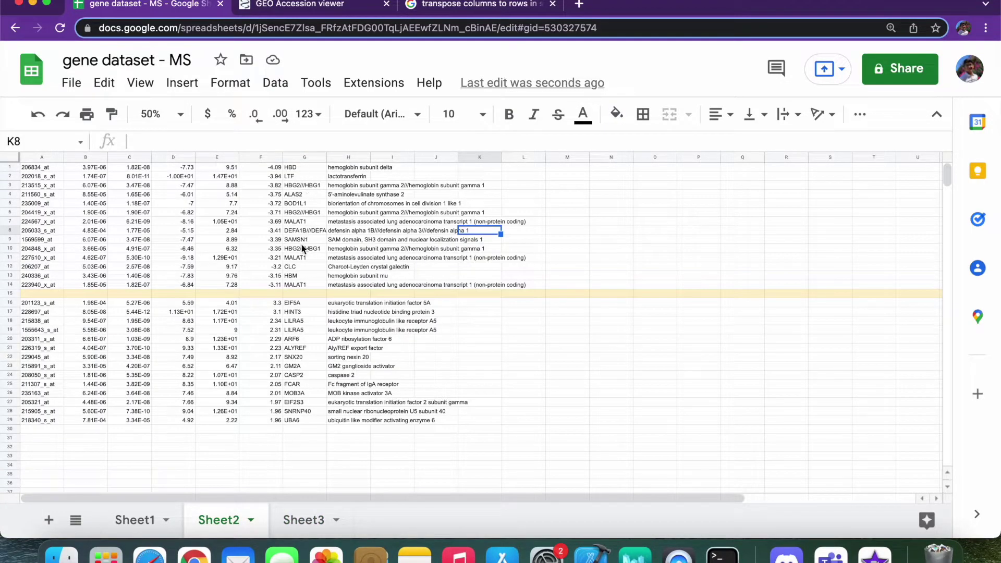
pyautogui.click(303, 388)
pyautogui.moveTo(296, 415); pyautogui.dragTo(297, 169)
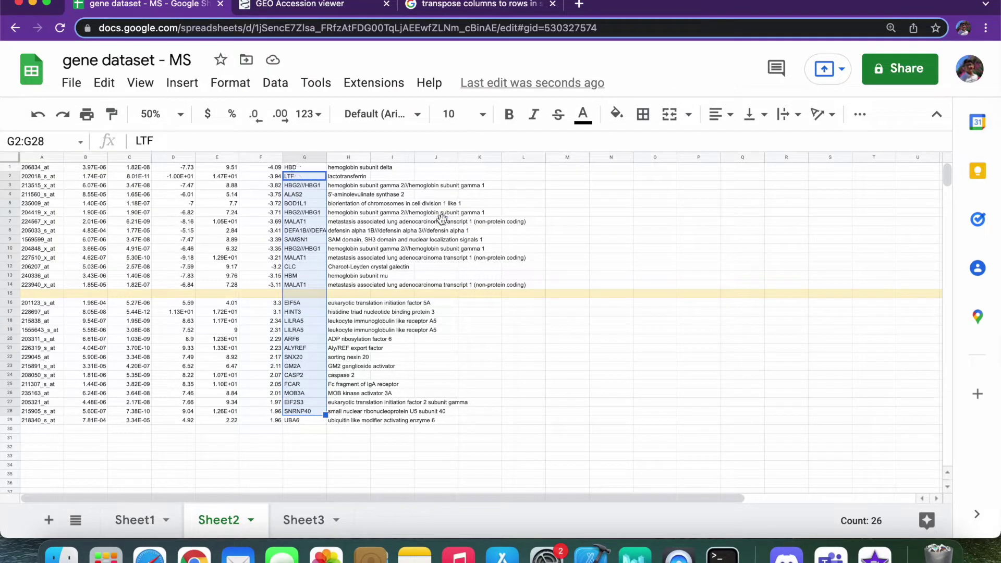
pyautogui.click(441, 220)
# Step: Switch to the GEO record of GSE21942 and examine its Samples list, highlighting Control 1 to Control 3
pyautogui.click(324, 4)
pyautogui.scroll(5, 396, 254)
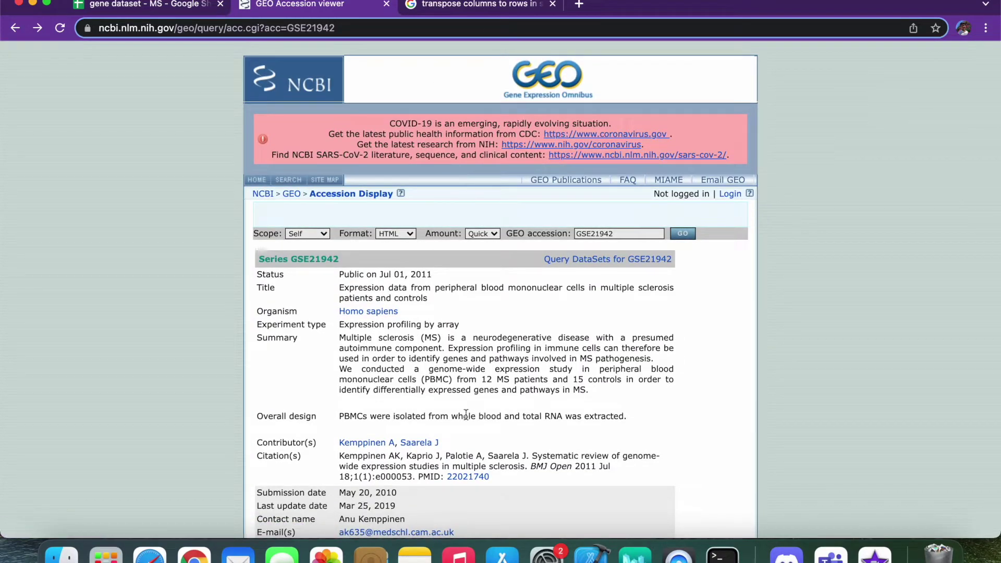
pyautogui.scroll(-6, 466, 415)
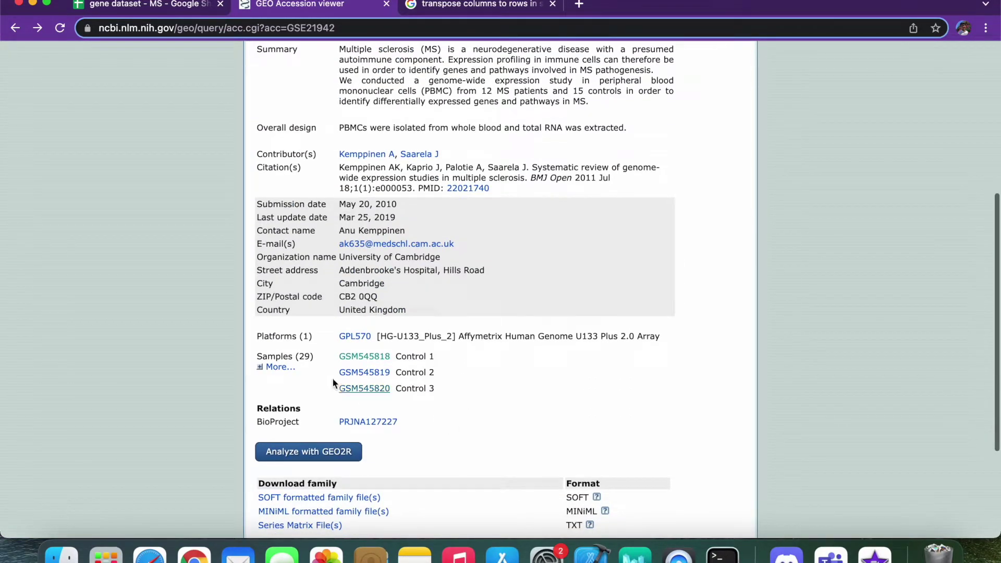
pyautogui.tripleClick(304, 358)
pyautogui.click(459, 374)
pyautogui.moveTo(398, 357); pyautogui.dragTo(471, 388)
pyautogui.click(465, 401)
pyautogui.moveTo(394, 356); pyautogui.dragTo(438, 389)
pyautogui.click(457, 356)
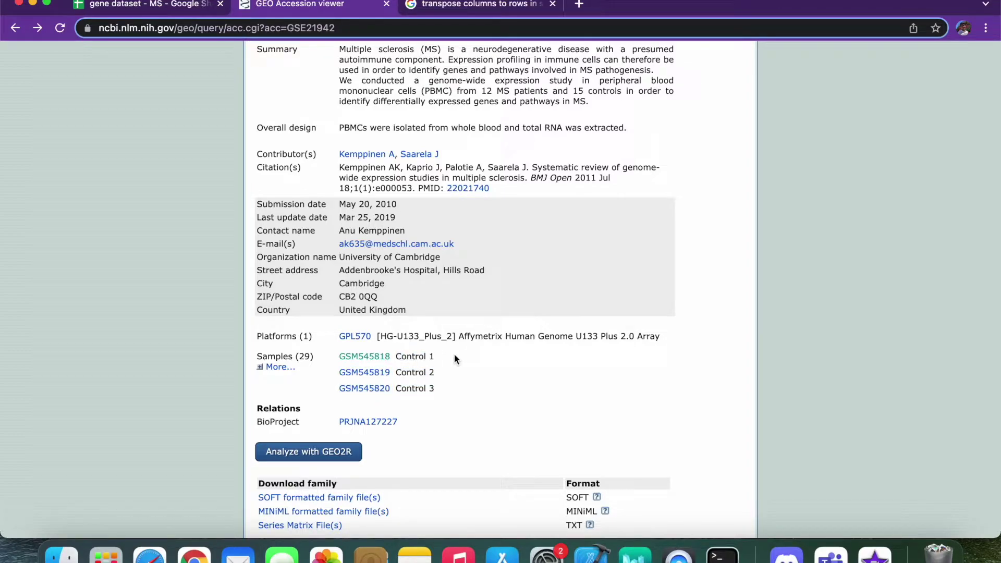
# Step: Open sample GSM545818 (Control 1) and display its full data table
pyautogui.click(380, 358)
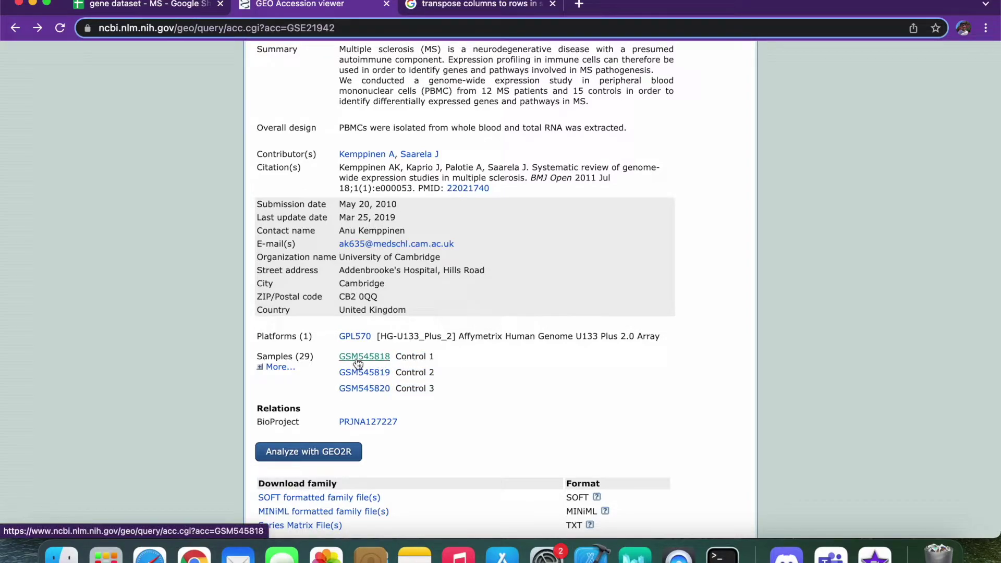
pyautogui.scroll(-20, 357, 364)
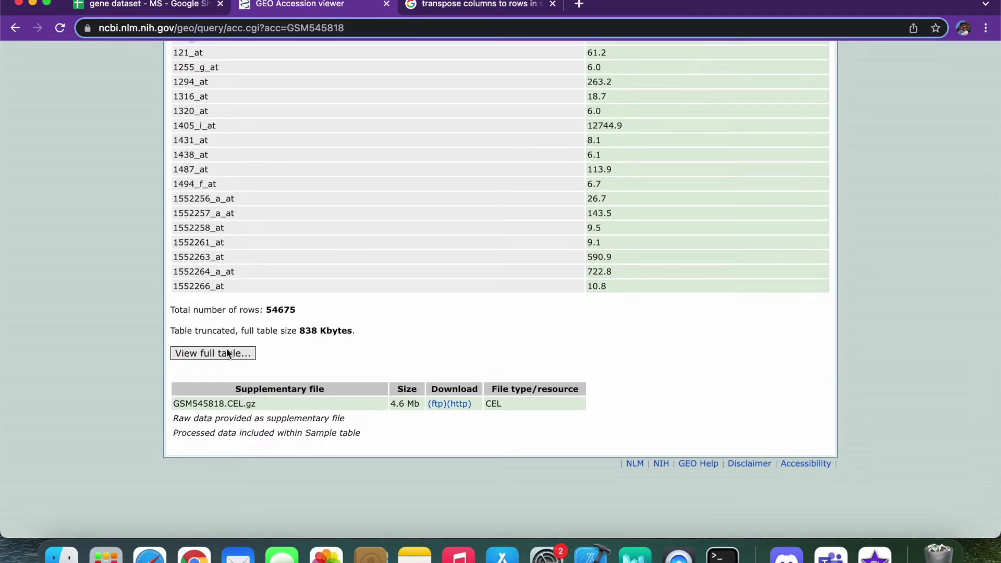
pyautogui.click(226, 346)
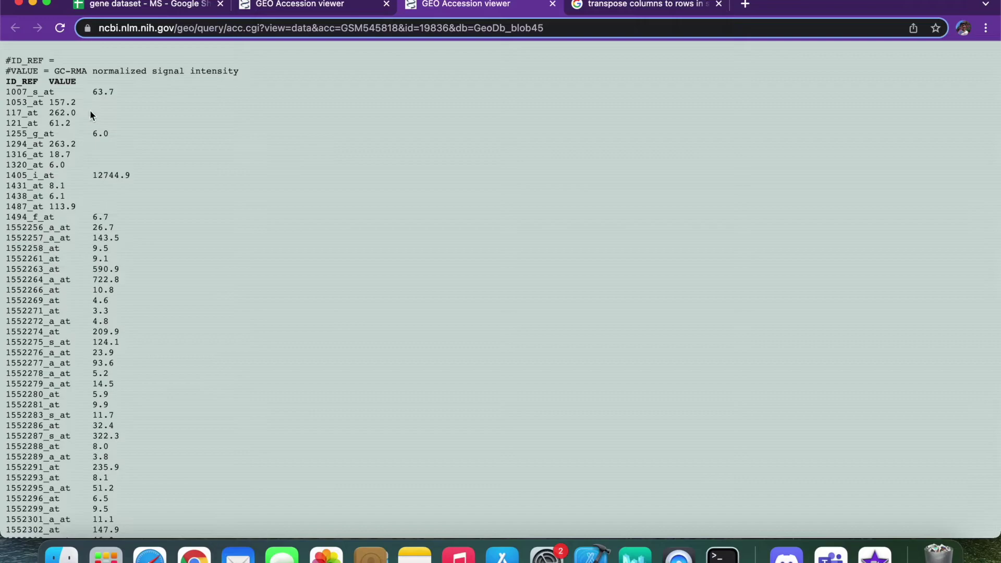
# Step: Examine the ID_REF and VALUE columns of the GSM545818 data table, highlighting the first rows and probe ID 1552257_a_at
pyautogui.moveTo(43, 92); pyautogui.dragTo(180, 152)
pyautogui.click(179, 153)
pyautogui.moveTo(6, 92)
pyautogui.mouseDown()
pyautogui.moveTo(54, 92)
pyautogui.moveTo(3, 81)
pyautogui.mouseUp()
pyautogui.click(86, 80)
pyautogui.click(3, 82)
pyautogui.moveTo(7, 239); pyautogui.dragTo(55, 239)
pyautogui.click(55, 239)
# Step: Compare the gene symbol HBD in G1 of Sheet2 with the normalized signal intensity description in the GSM545818 table
pyautogui.click(104, 5)
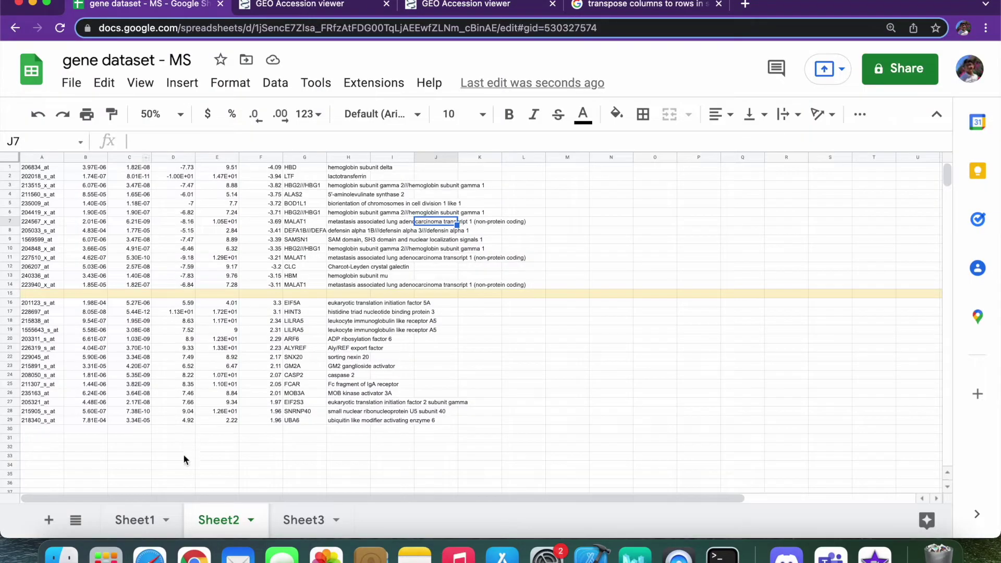
pyautogui.click(305, 168)
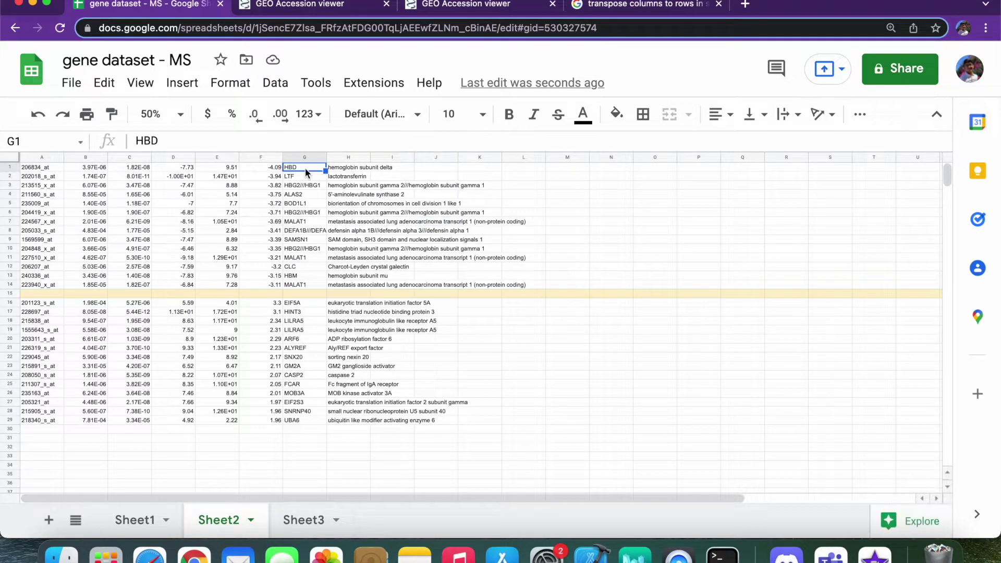
pyautogui.click(496, 13)
pyautogui.moveTo(94, 71); pyautogui.dragTo(209, 71)
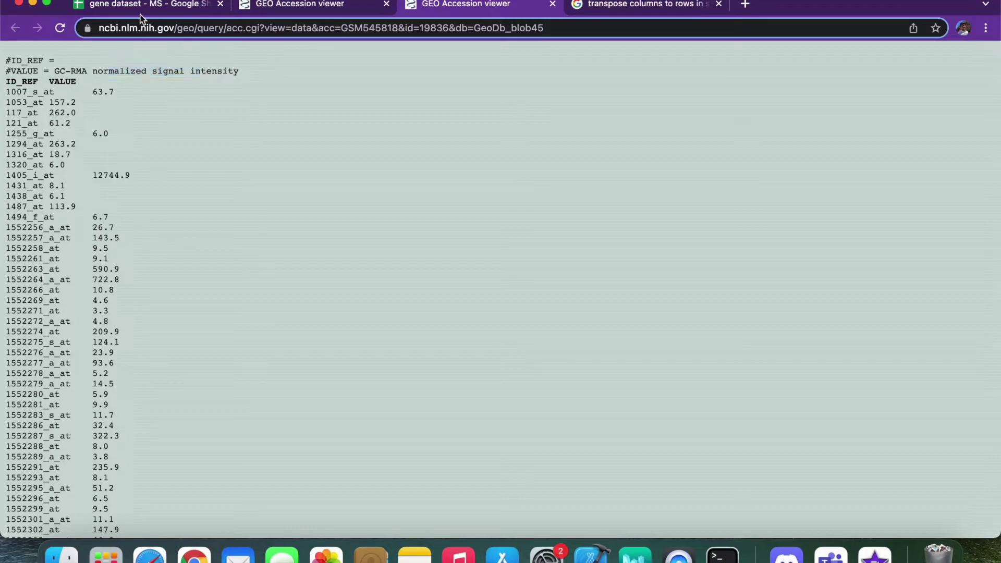
pyautogui.click(143, 5)
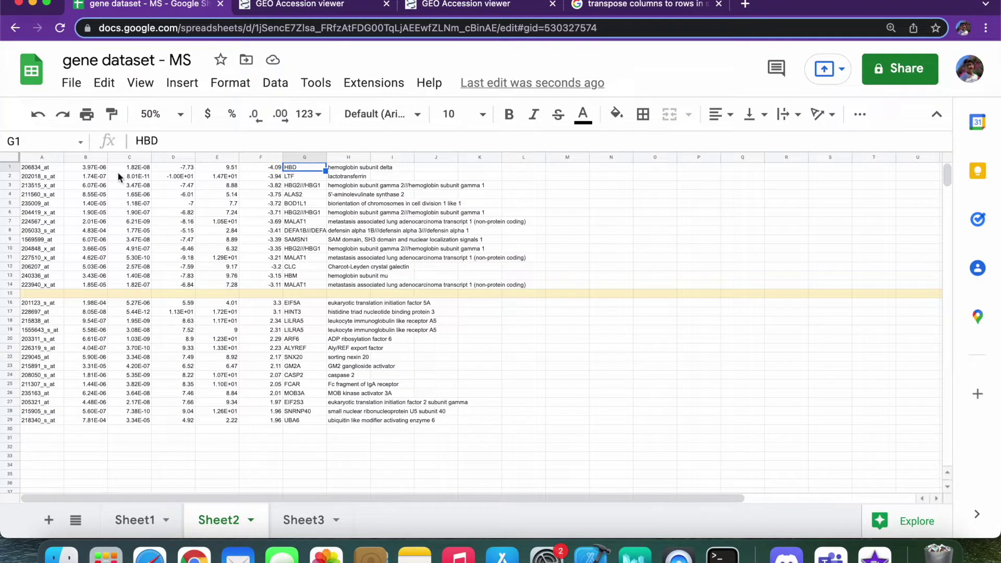
# Step: Find the probe ID 206834_at from A1 of Sheet2 in the GSM545818 data table and return to the spreadsheet
pyautogui.click(55, 167)
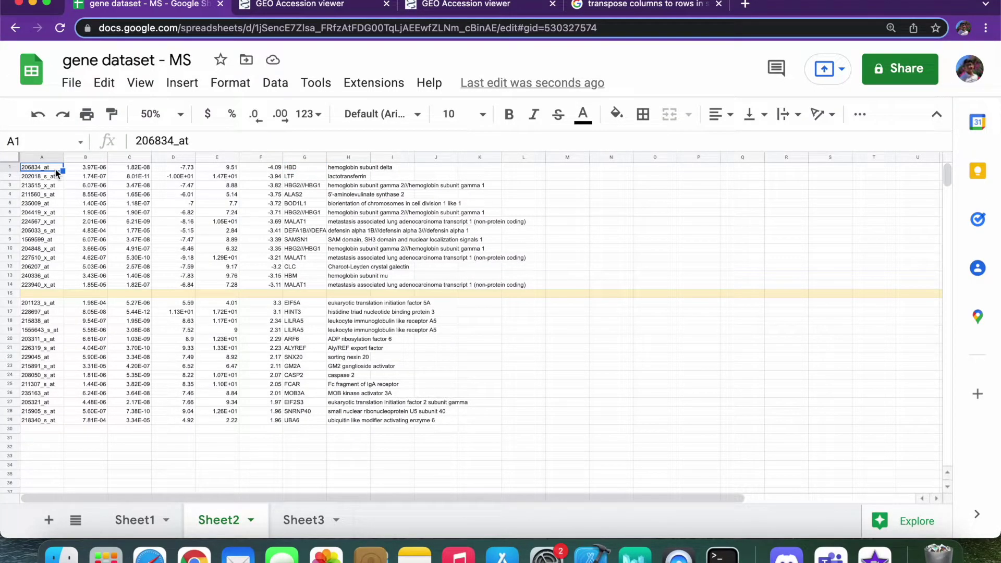
pyautogui.click(295, 27)
pyautogui.click(475, 15)
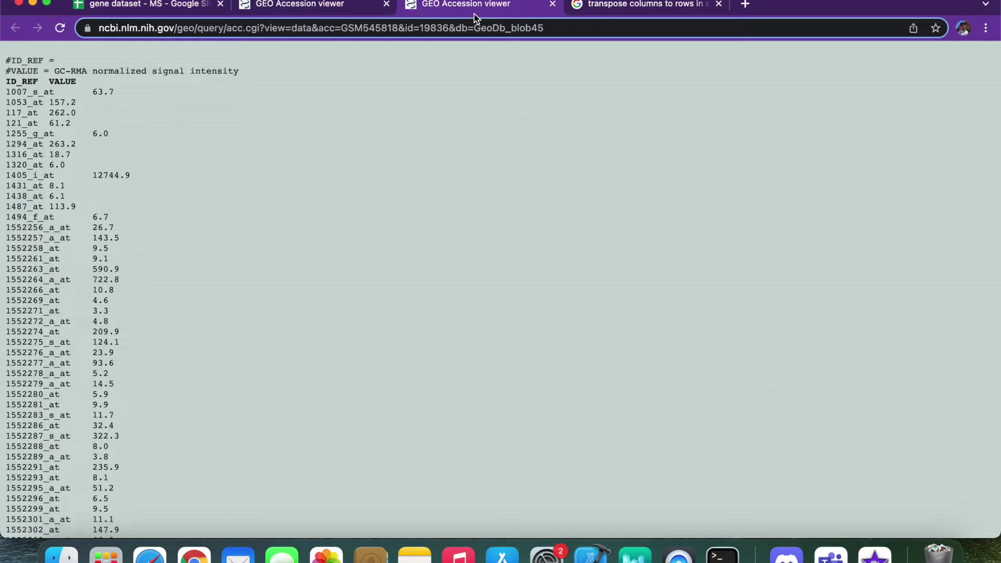
pyautogui.press('cmd+f')
pyautogui.write('206834_at')
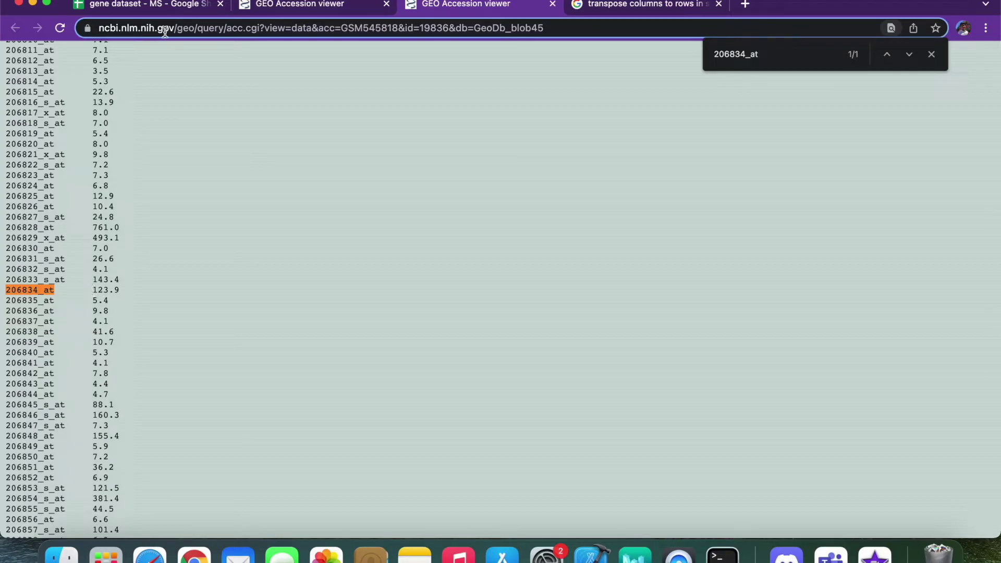
pyautogui.click(150, 5)
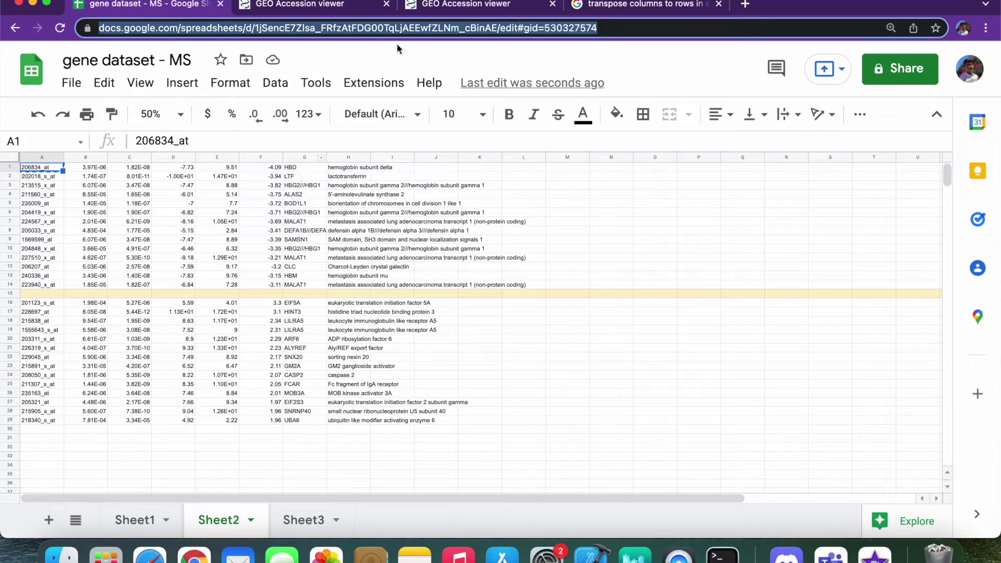
# Step: Check the expression value listed for probe 206834_at in the GSM545818 data table and return to the spreadsheet
pyautogui.click(447, 4)
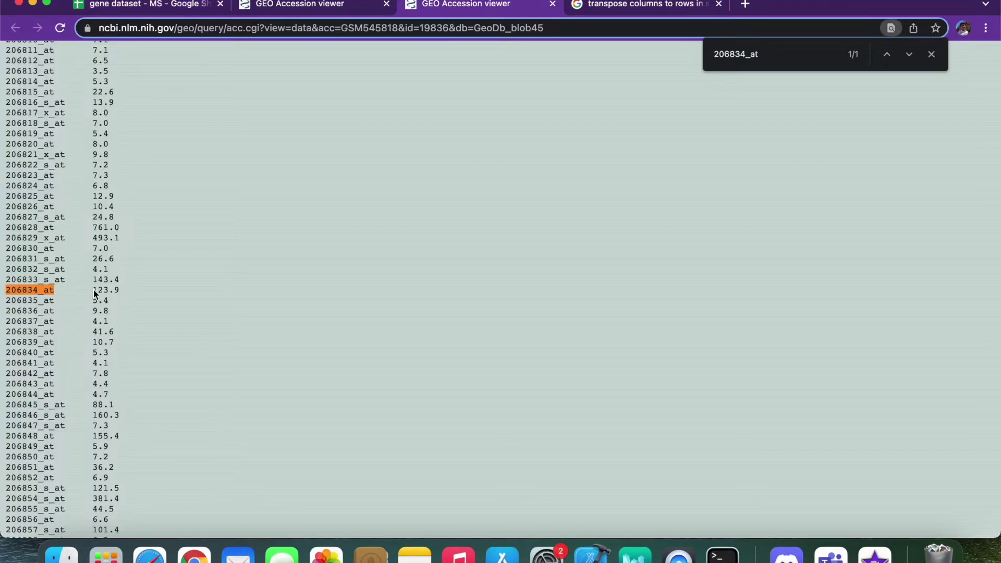
pyautogui.moveTo(124, 292); pyautogui.dragTo(94, 291)
pyautogui.click(307, 7)
pyautogui.click(173, 6)
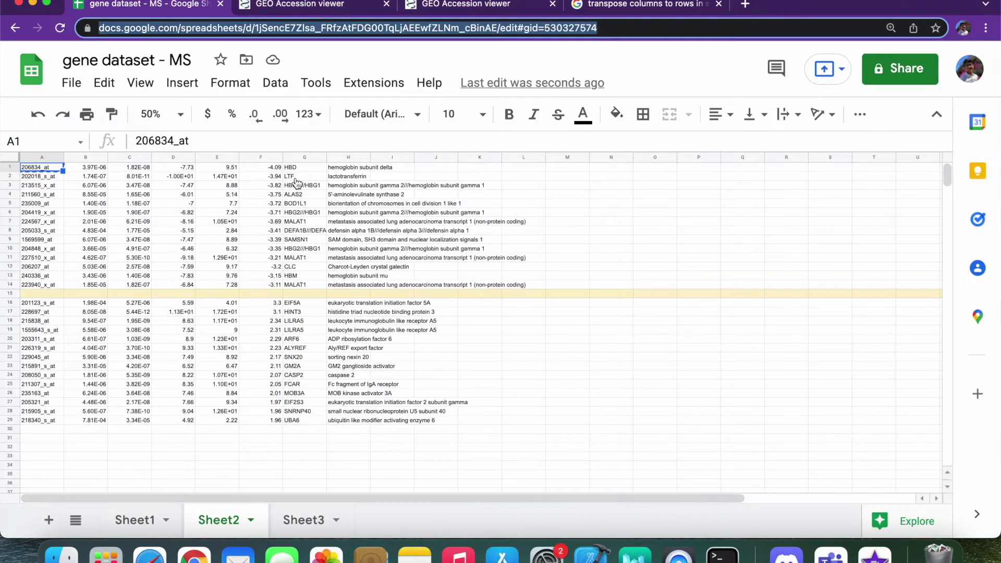
# Step: Review the gene headers in row 1 of Sheet3 from HBD through to the Outcome column
pyautogui.click(300, 519)
pyautogui.hscroll(-1, 392, 355)
pyautogui.moveTo(36, 167); pyautogui.dragTo(509, 167)
pyautogui.click(509, 167)
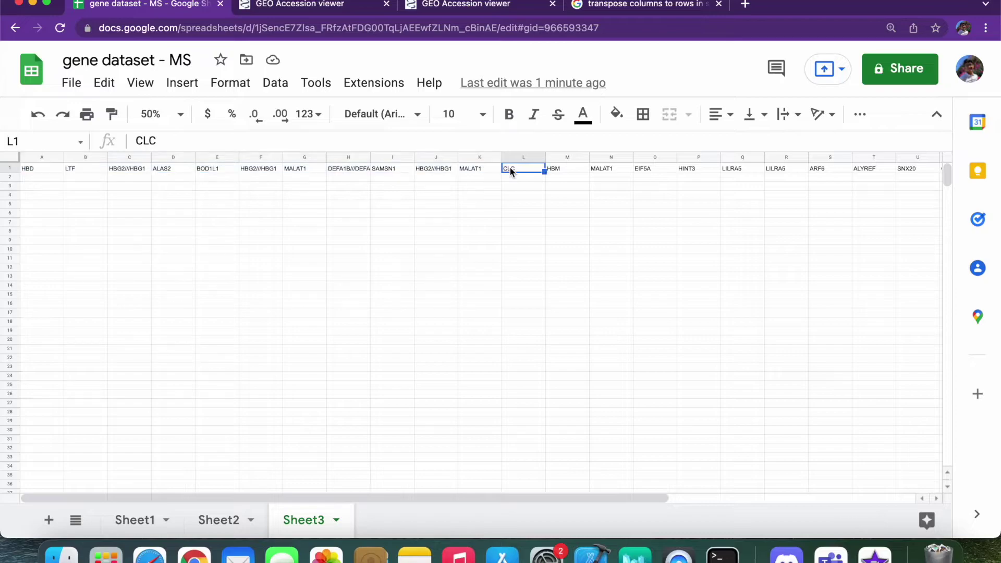
pyautogui.hscroll(8, 678, 167)
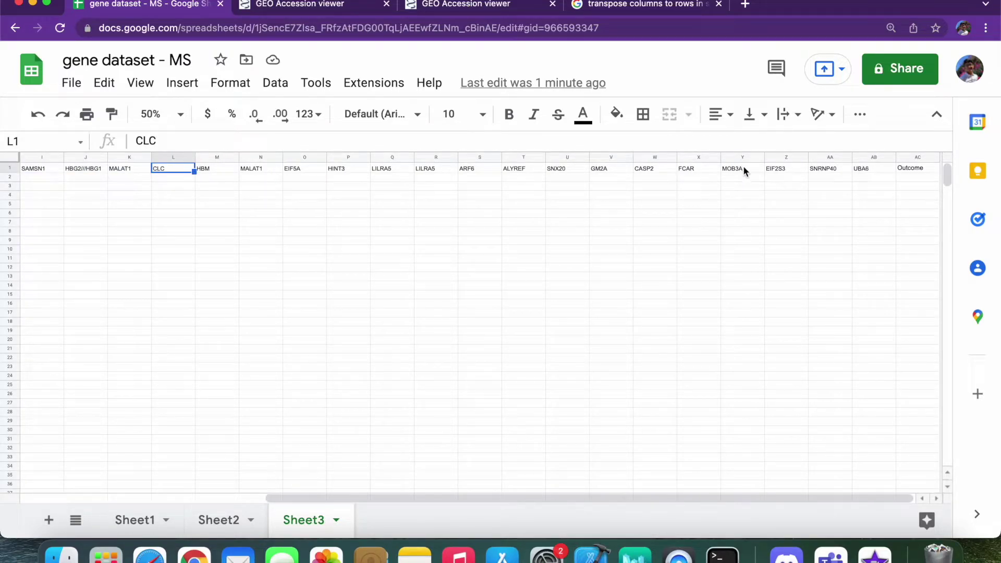
pyautogui.click(746, 170)
pyautogui.click(921, 177)
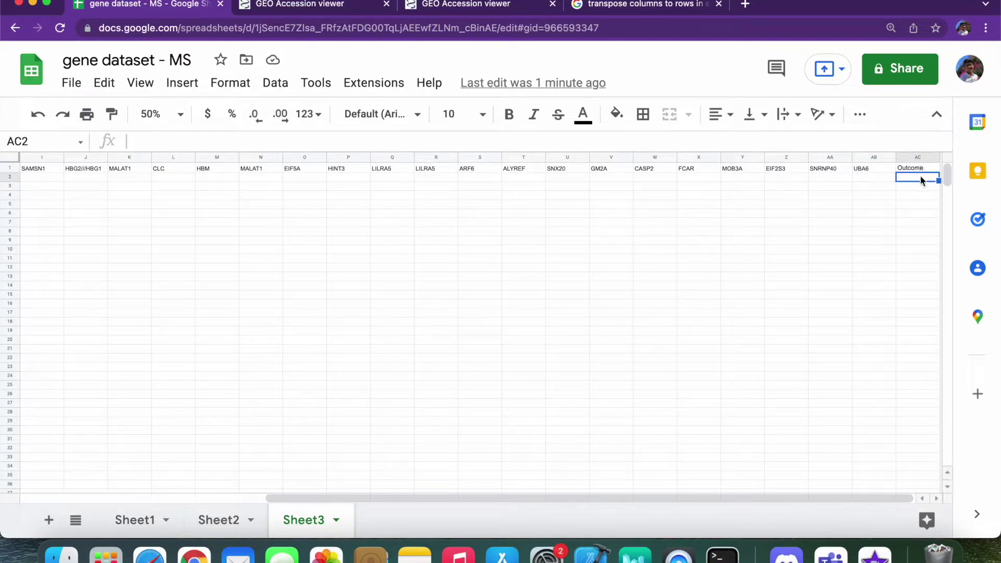
pyautogui.click(921, 203)
pyautogui.click(920, 177)
# Step: Enter 5 in AC2 of Sheet3 as the Outcome for the first sample
pyautogui.click(457, 7)
pyautogui.click(186, 11)
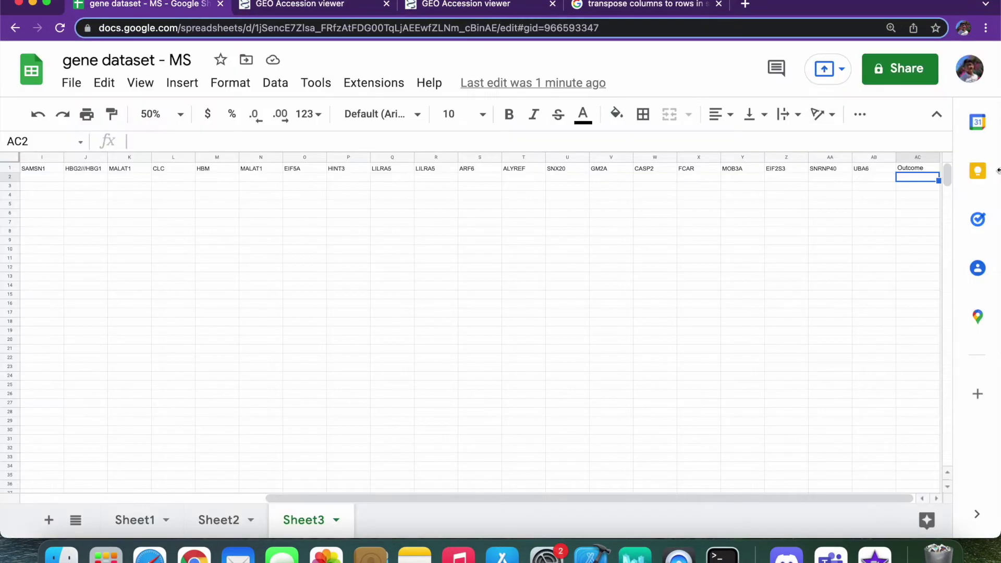
pyautogui.click(922, 183)
pyautogui.click(922, 175)
pyautogui.write('5')
pyautogui.click(913, 215)
# Step: Copy the 206834_at value 123.9 from the GSM545818 data table into A2 of Sheet3 under HBD
pyautogui.hscroll(-1, 285, 218)
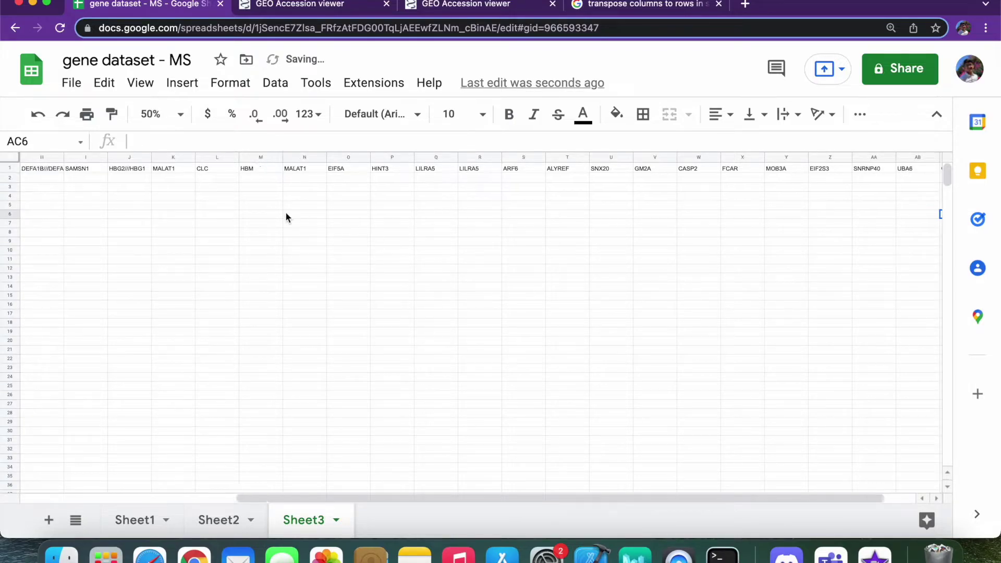
pyautogui.hscroll(-5, 286, 218)
pyautogui.hotkey('ctrl', 'Tab')
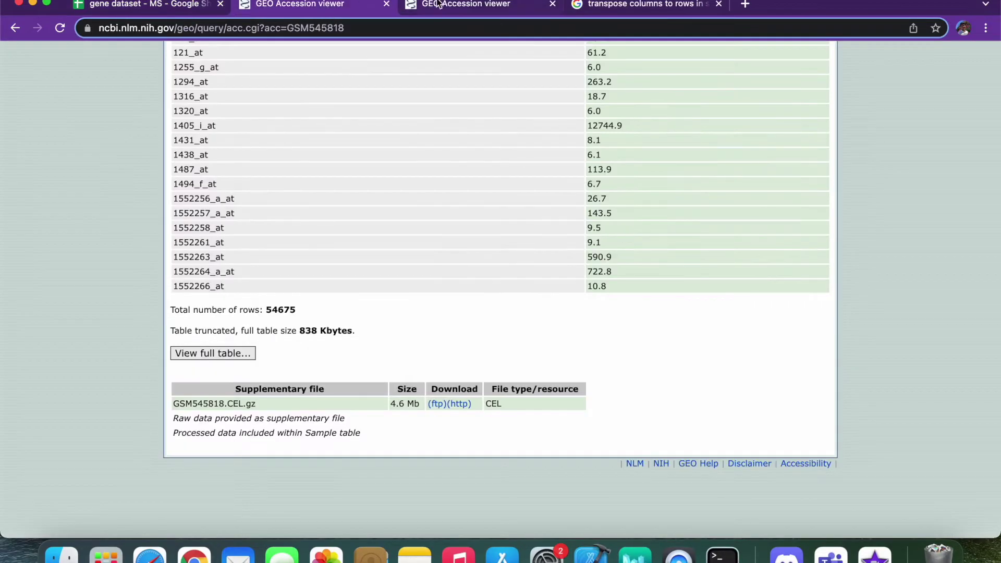
pyautogui.hotkey('ctrl', 'Tab')
pyautogui.doubleClick(100, 290)
pyautogui.press('super+c')
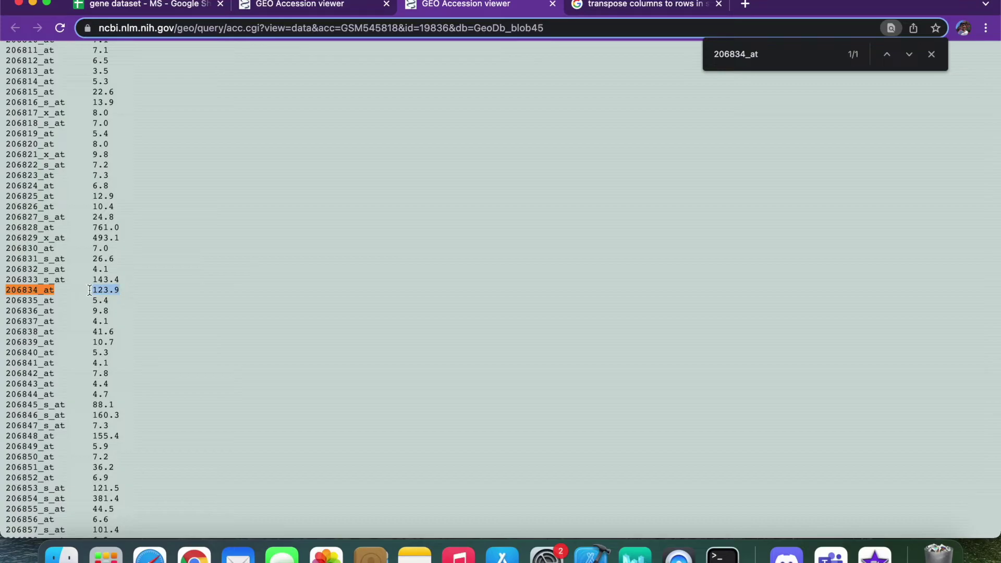
pyautogui.click(274, 9)
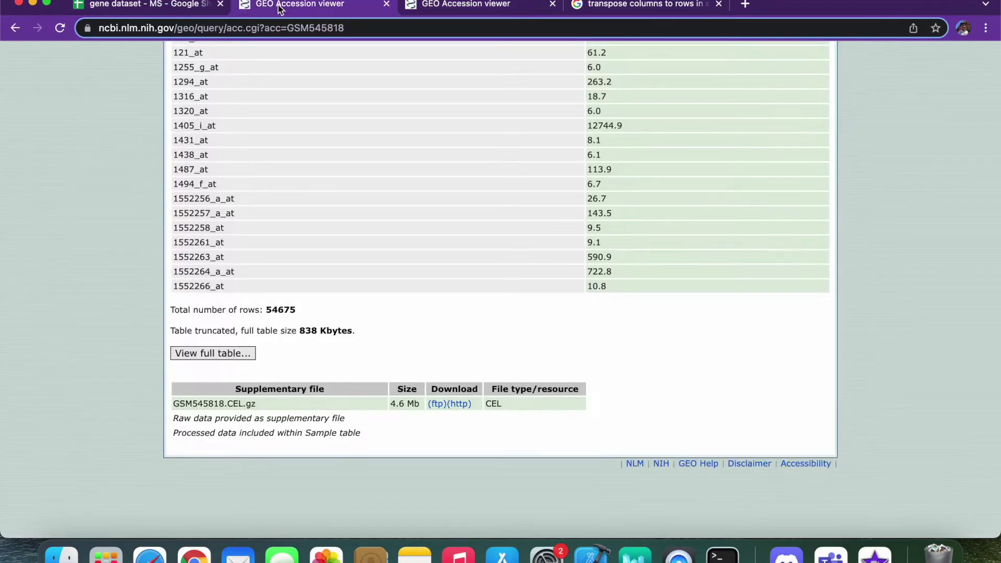
pyautogui.click(157, 12)
pyautogui.click(33, 179)
pyautogui.press('super+v')
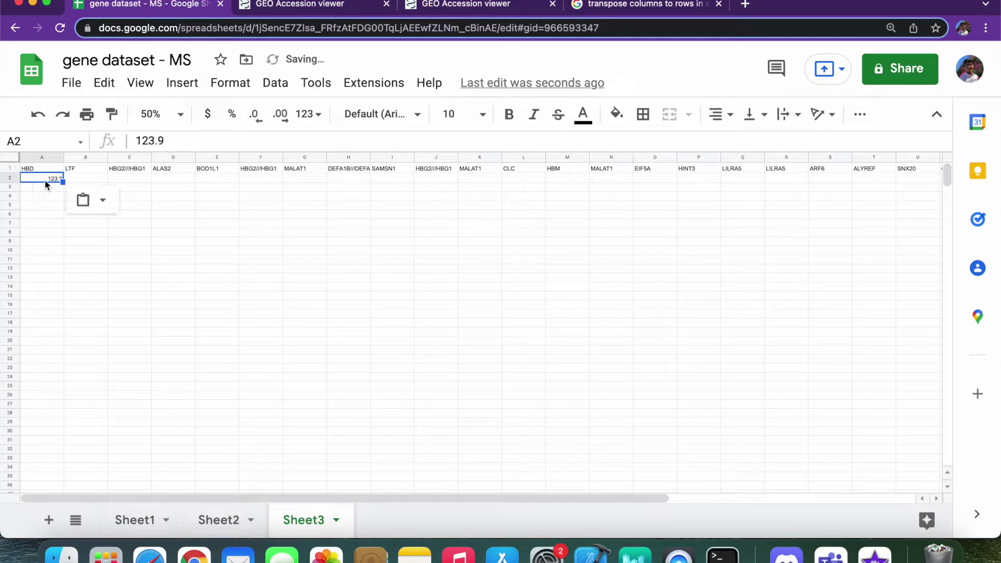
pyautogui.moveTo(193, 197); pyautogui.dragTo(196, 199)
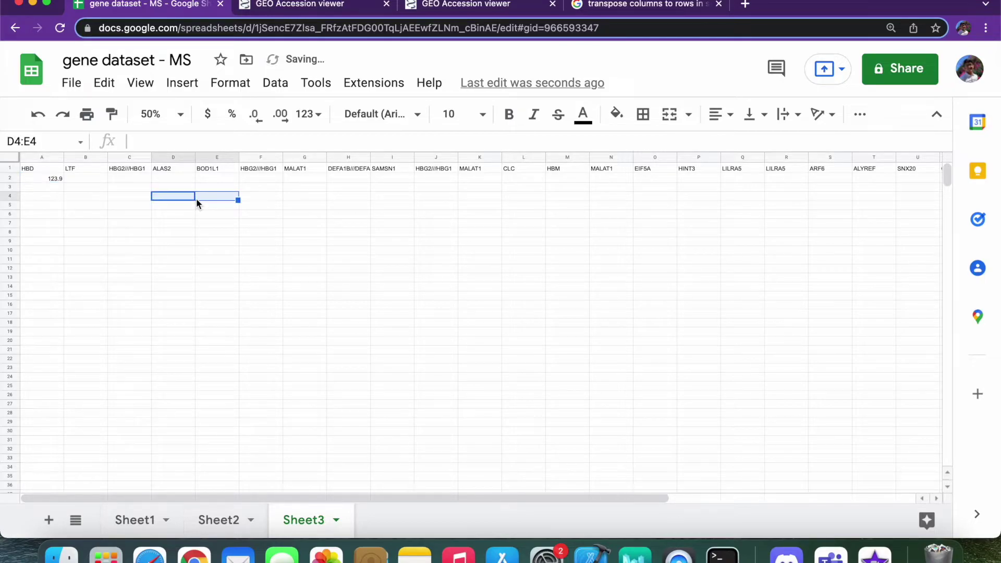
# Step: Copy the LTF probe ID 202018_s_at from A2 of Sheet2 and find it in the GSM545818 data table
pyautogui.click(91, 171)
pyautogui.click(280, 9)
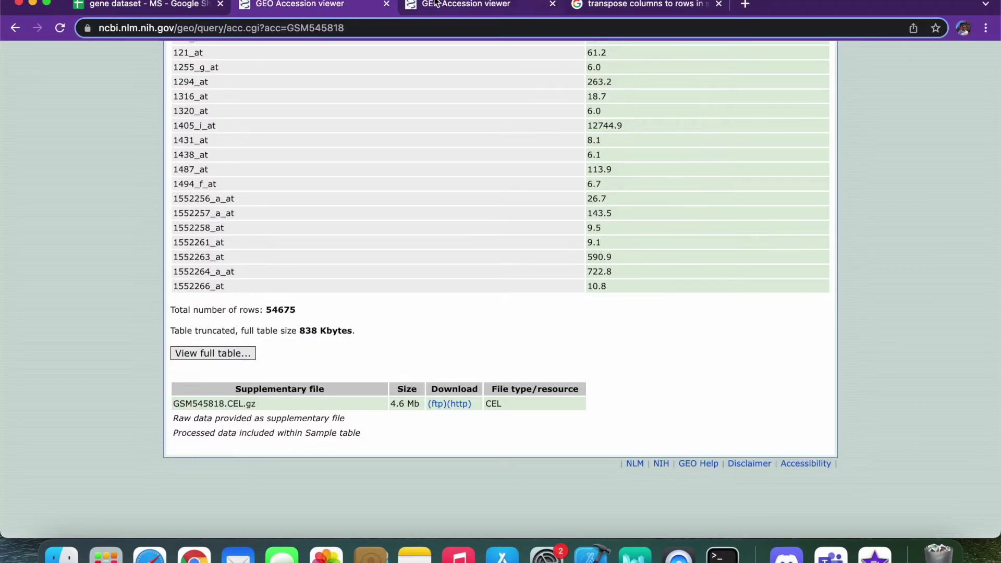
pyautogui.click(174, 5)
pyautogui.click(214, 519)
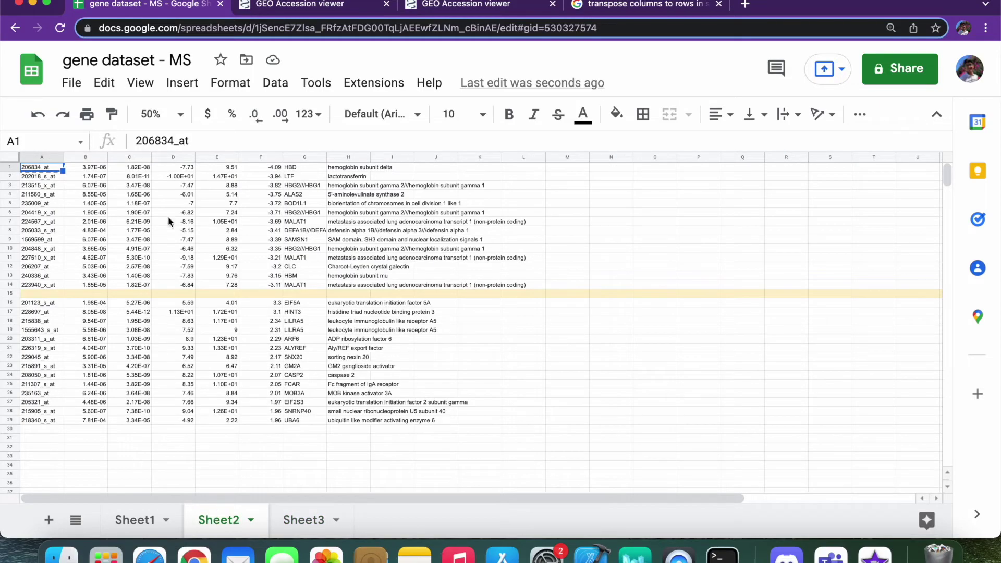
pyautogui.hotkey('ctrl', 'c')
pyautogui.click(298, 177)
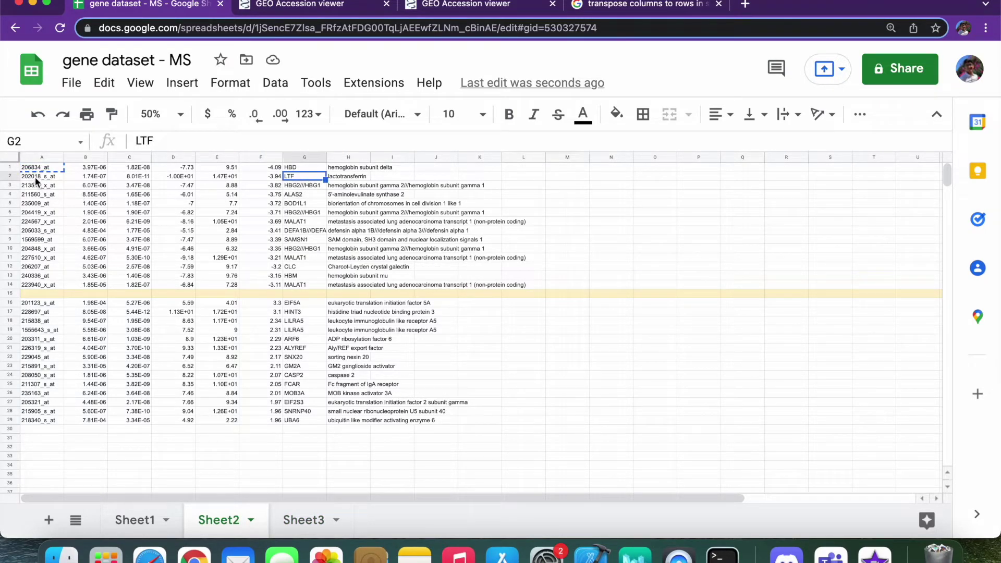
pyautogui.click(36, 177)
pyautogui.hotkey('ctrl', 'c')
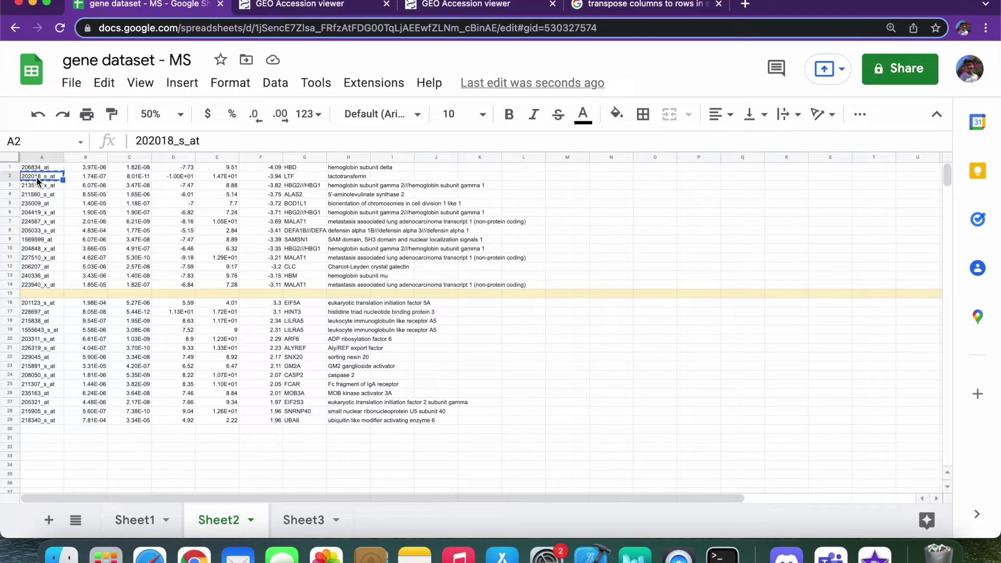
pyautogui.click(503, 13)
pyautogui.hotkey('ctrl', 'f')
pyautogui.press('cmd+v')
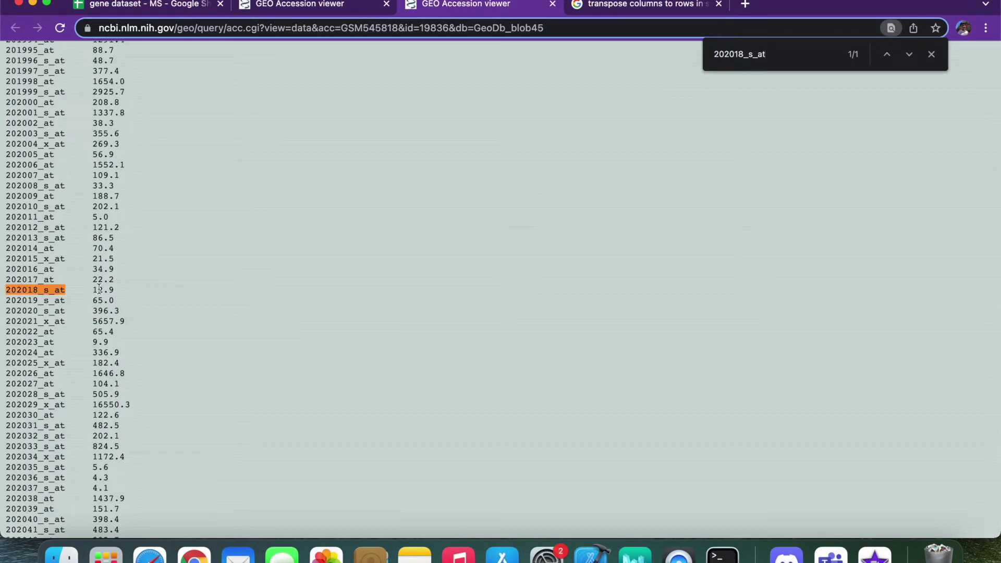
# Step: Copy the 202018_s_at value 12.9 from the data table into B2 of Sheet3 under LTF
pyautogui.moveTo(88, 290); pyautogui.dragTo(147, 295)
pyautogui.click(268, 8)
pyautogui.click(156, 8)
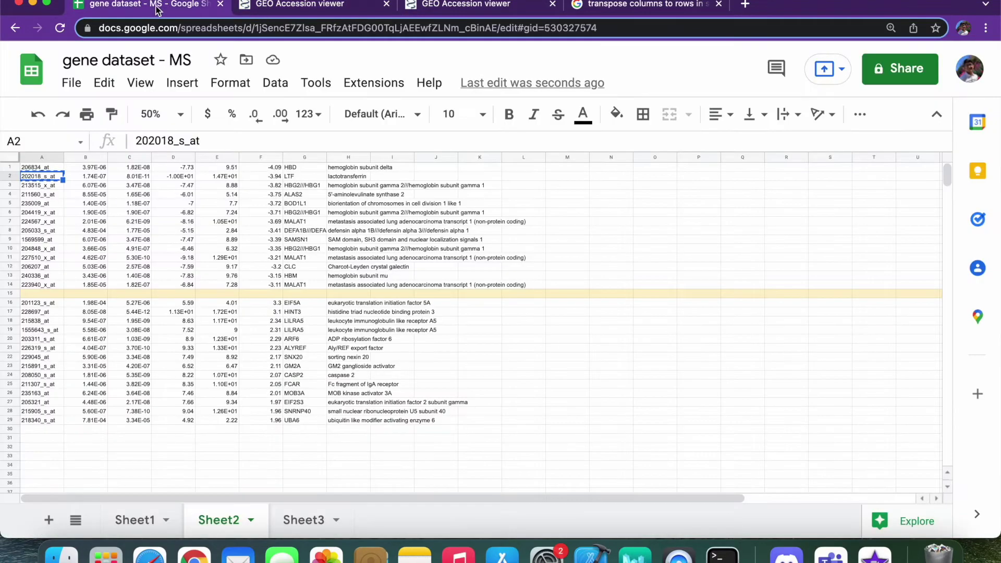
pyautogui.click(309, 520)
pyautogui.click(75, 178)
pyautogui.press('super+v')
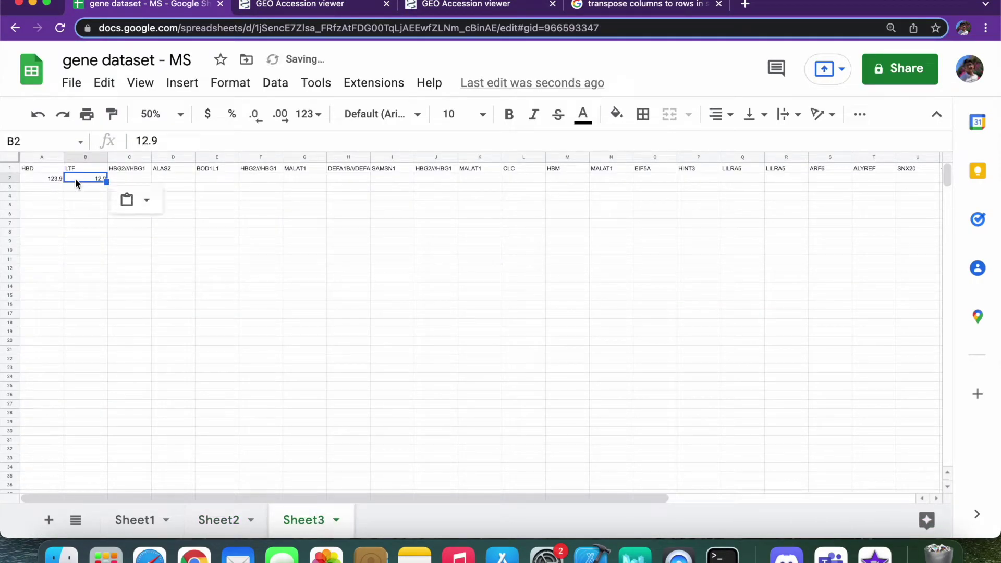
pyautogui.click(281, 218)
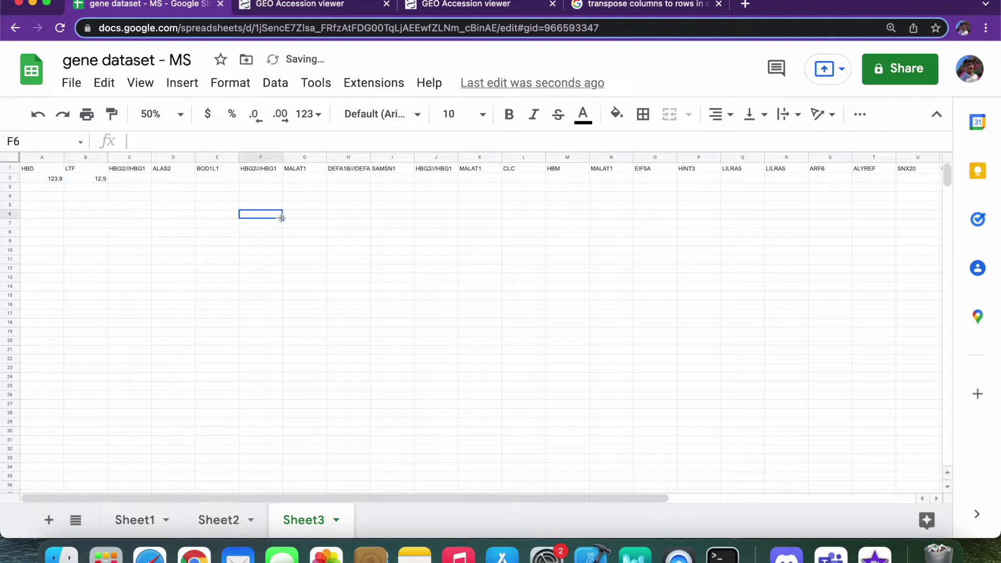
# Step: Shorten the HBG2///HBG1 header in C1 of Sheet3 to HBG2
pyautogui.click(121, 167)
pyautogui.click(240, 139)
pyautogui.moveTo(240, 138); pyautogui.dragTo(165, 141)
pyautogui.press('BackSpace')
pyautogui.press('Return')
pyautogui.click(187, 221)
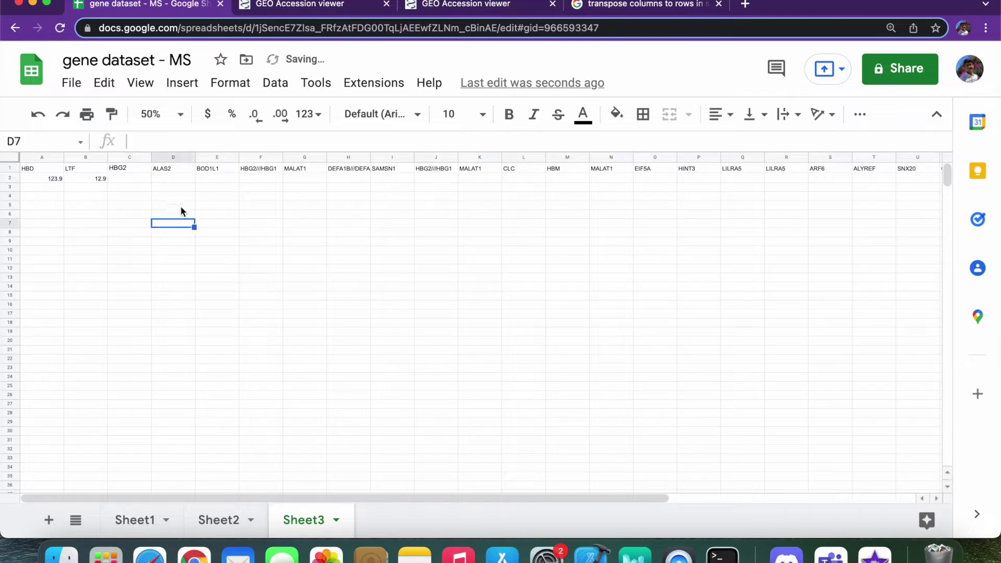
# Step: Check the header in C1 of Sheet3 and examine the gene symbol column in Sheet1
pyautogui.click(134, 165)
pyautogui.click(172, 189)
pyautogui.click(129, 171)
pyautogui.click(129, 177)
pyautogui.click(130, 168)
pyautogui.click(115, 177)
pyautogui.click(123, 169)
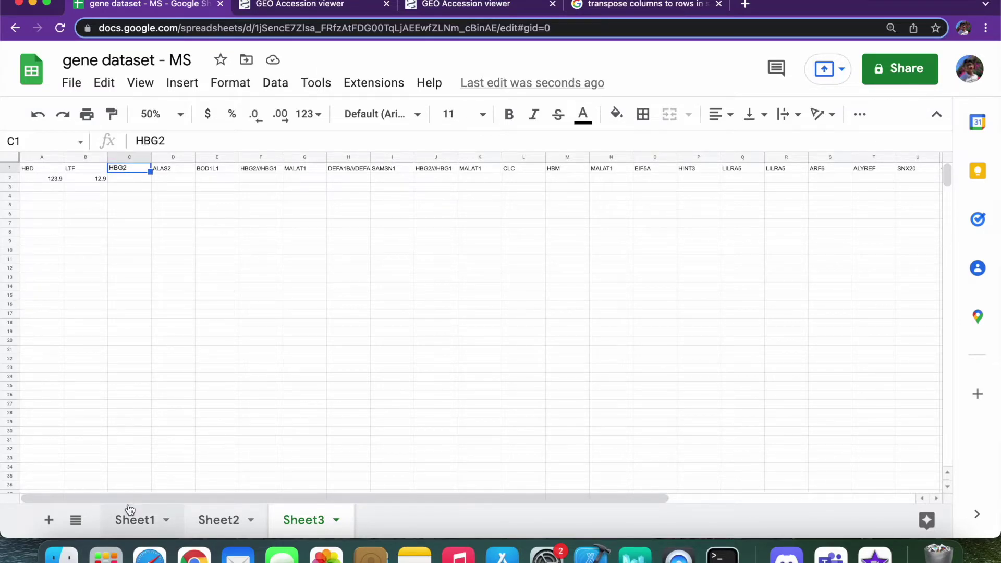
pyautogui.click(134, 520)
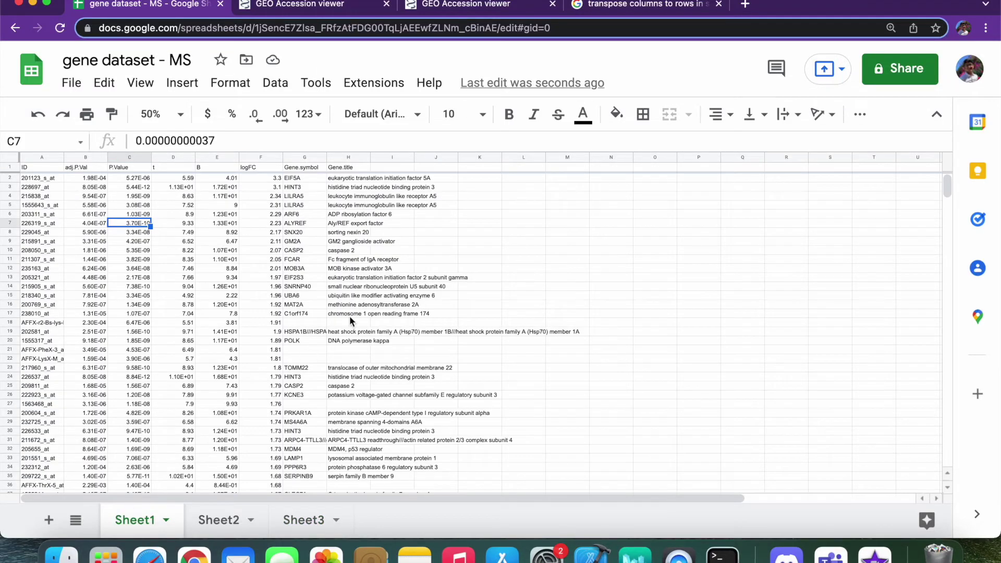
pyautogui.click(299, 187)
pyautogui.click(304, 205)
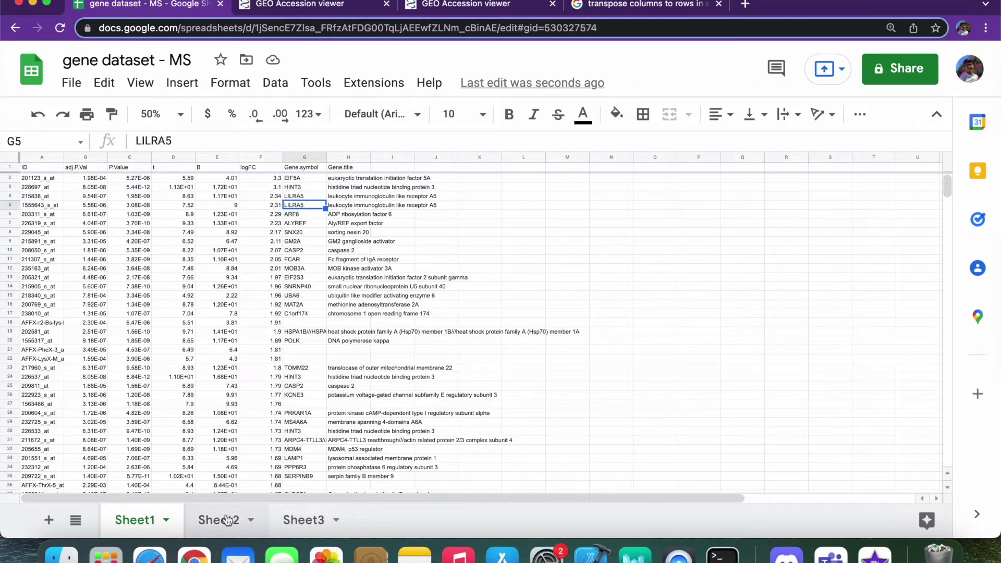
# Step: Copy the HBG2///HBG1 probe ID 213515_x_at from A3 of Sheet2 and find it in the GSM545818 data table
pyautogui.click(222, 520)
pyautogui.click(315, 190)
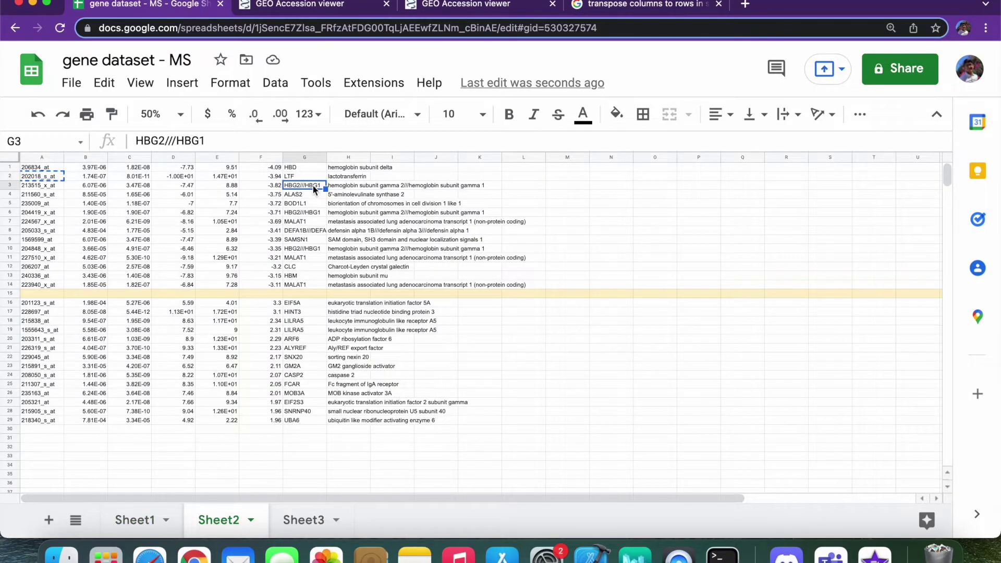
pyautogui.click(38, 185)
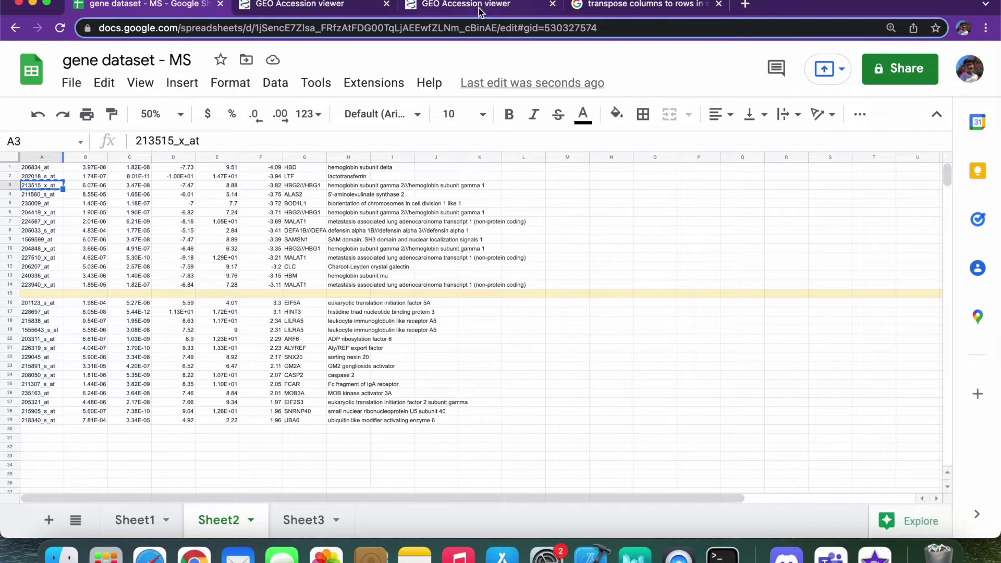
pyautogui.click(401, 9)
pyautogui.press('super+f')
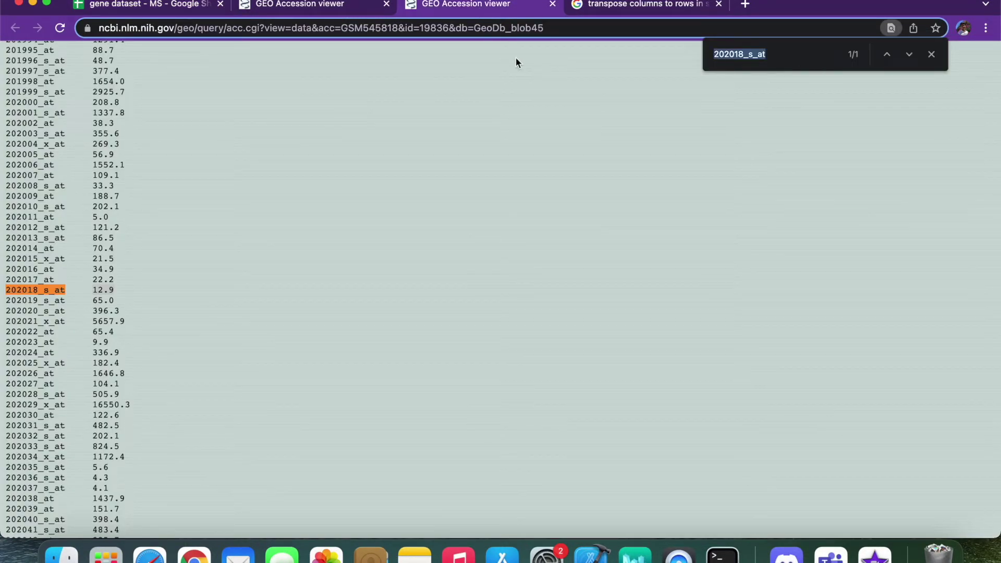
pyautogui.press('super+v')
# Step: Copy the 213515_x_at value 13.9 from the data table into C2 of Sheet3 under HBG2
pyautogui.doubleClick(96, 290)
pyautogui.click(183, 7)
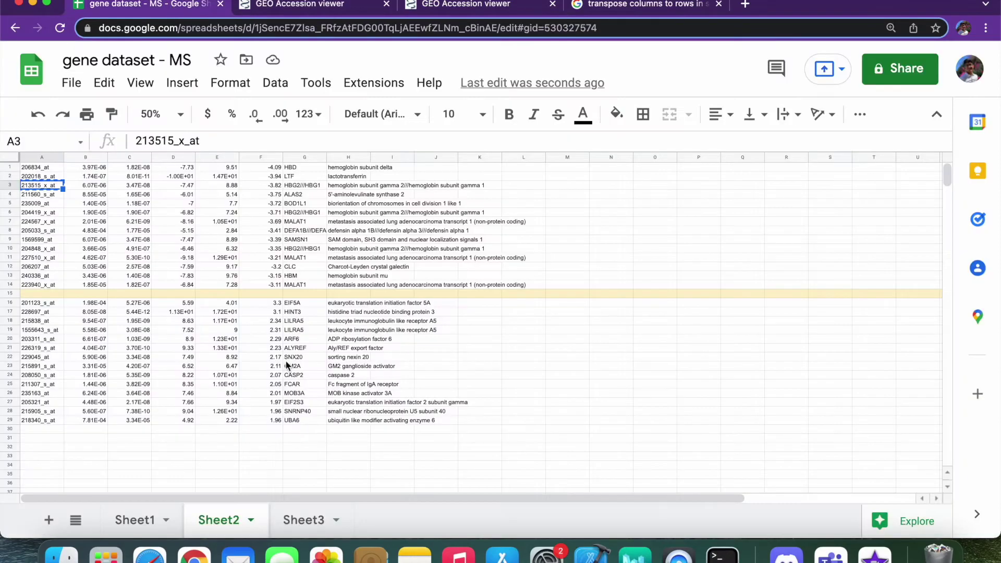
pyautogui.click(303, 520)
pyautogui.click(130, 179)
pyautogui.press('super+v')
pyautogui.click(267, 217)
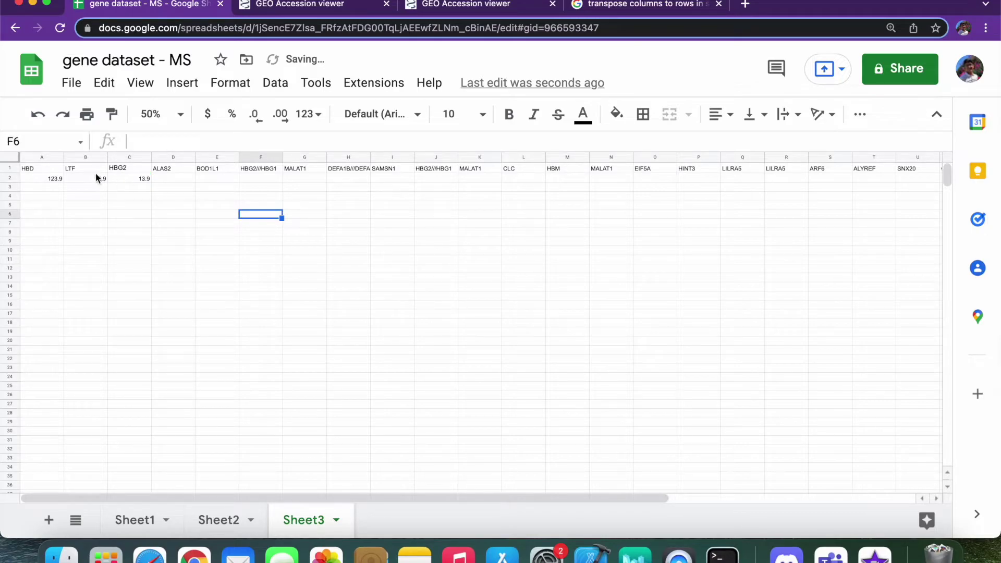
# Step: Check the ALAS2 header in D1 of Sheet3 and copy its probe ID 211560_s_at from A4 of Sheet2
pyautogui.click(174, 169)
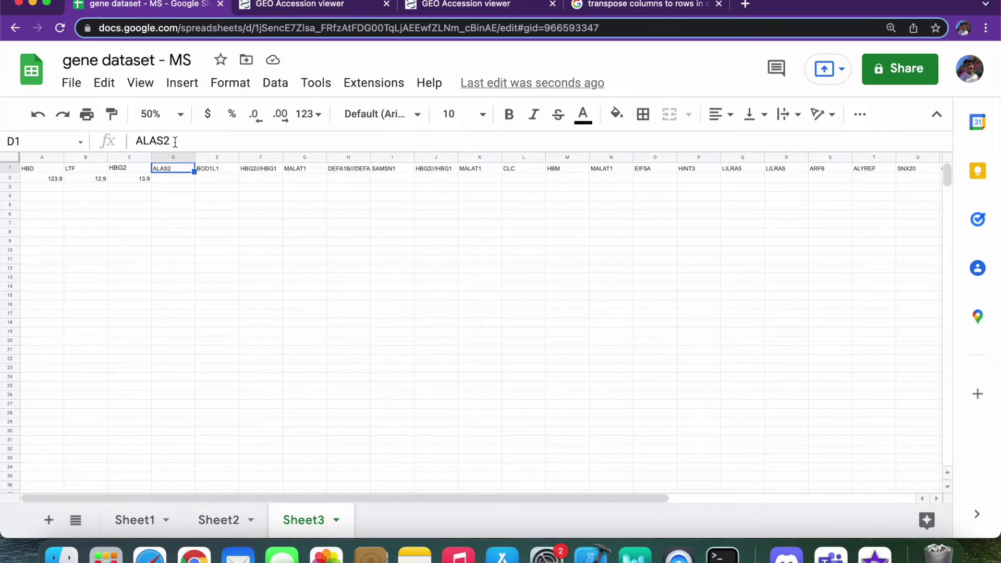
pyautogui.click(175, 179)
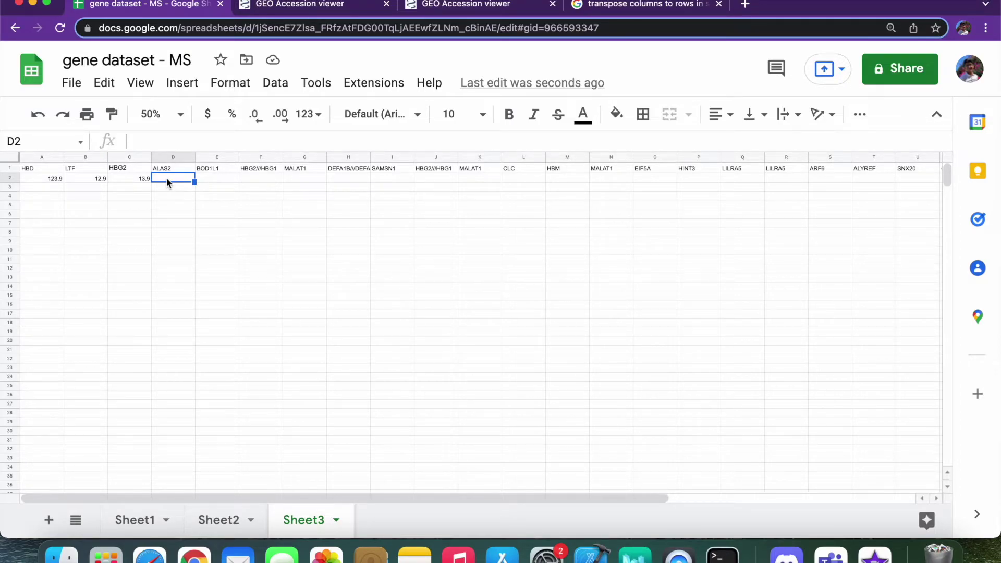
pyautogui.click(220, 189)
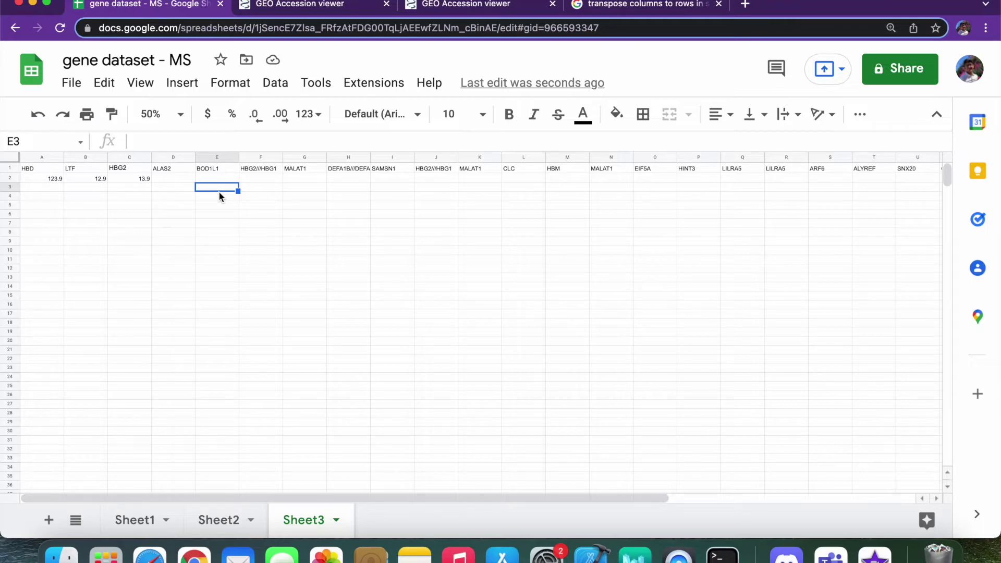
pyautogui.click(170, 167)
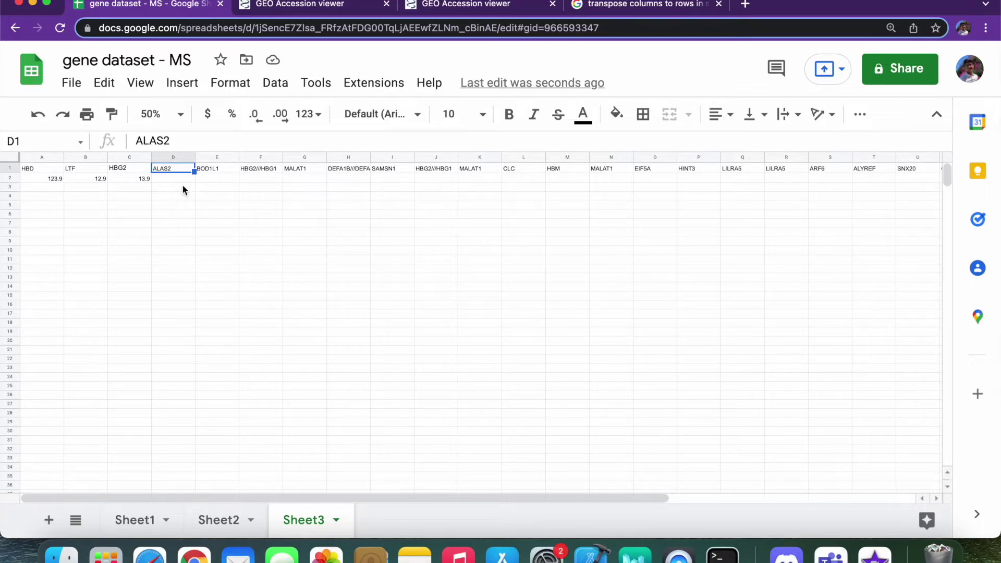
pyautogui.click(219, 521)
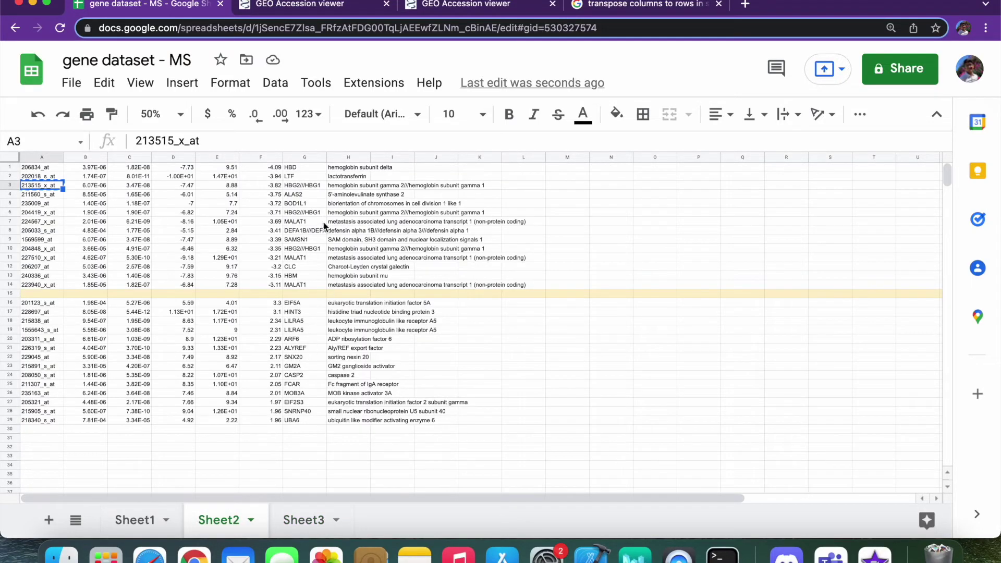
pyautogui.hotkey('ctrl', 'c')
pyautogui.click(310, 198)
pyautogui.click(46, 194)
pyautogui.hotkey('ctrl', 'c')
# Step: Find the probe ID 211560_s_at in the GSM545818 data table and select its expression value
pyautogui.click(514, 5)
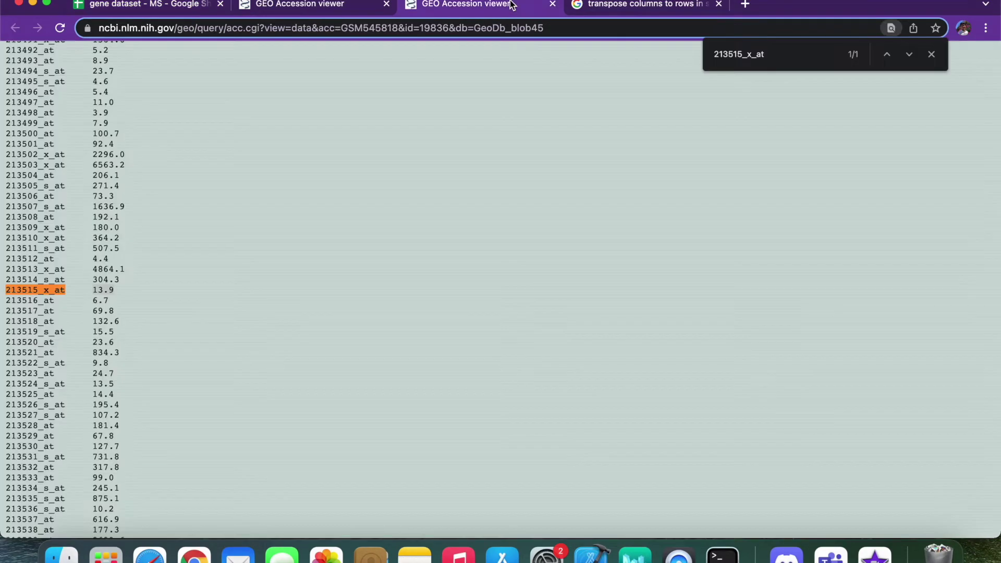
pyautogui.scroll(20, 552, 208)
pyautogui.scroll(10, 554, 214)
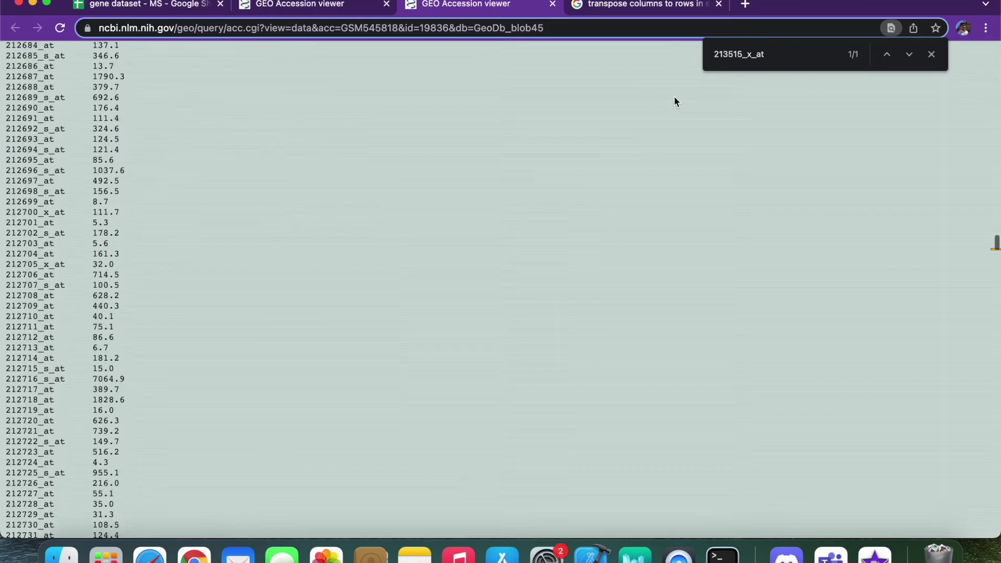
pyautogui.doubleClick(802, 54)
pyautogui.press('super+v')
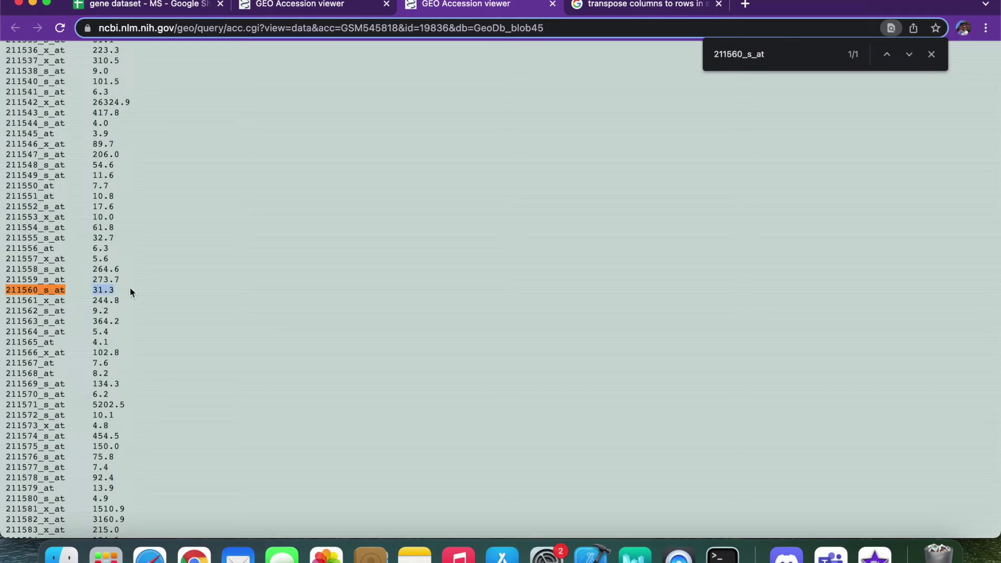
# Step: Paste the 211560_s_at value 31.3 into D2 of Sheet3 under ALAS2
pyautogui.click(167, 8)
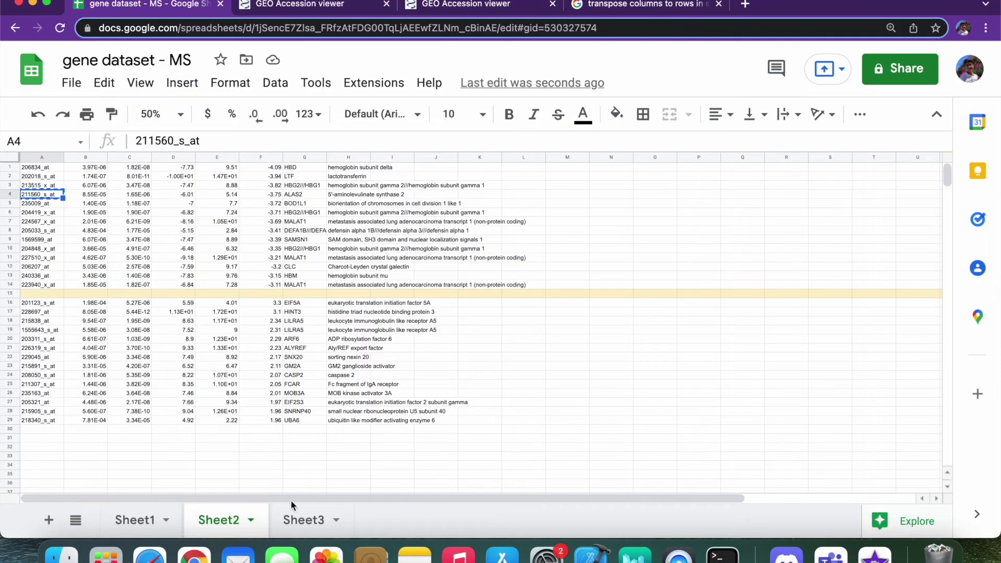
pyautogui.click(302, 519)
pyautogui.click(163, 175)
pyautogui.press('super+v')
pyautogui.click(429, 196)
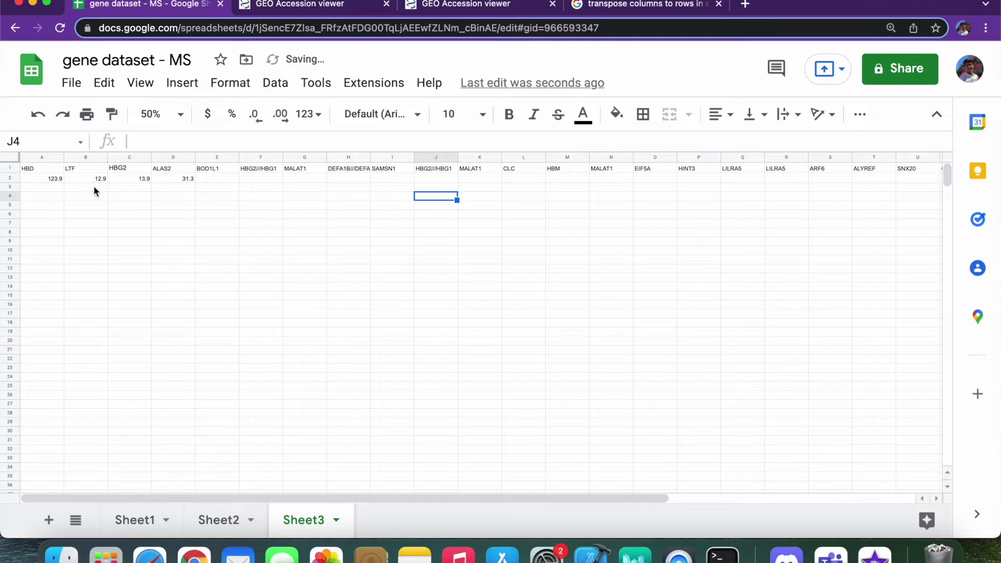
# Step: Fill the Outcome value 0 from AC2 down through AC16 of Sheet3
pyautogui.moveTo(35, 178); pyautogui.dragTo(630, 207)
pyautogui.hscroll(6, 630, 207)
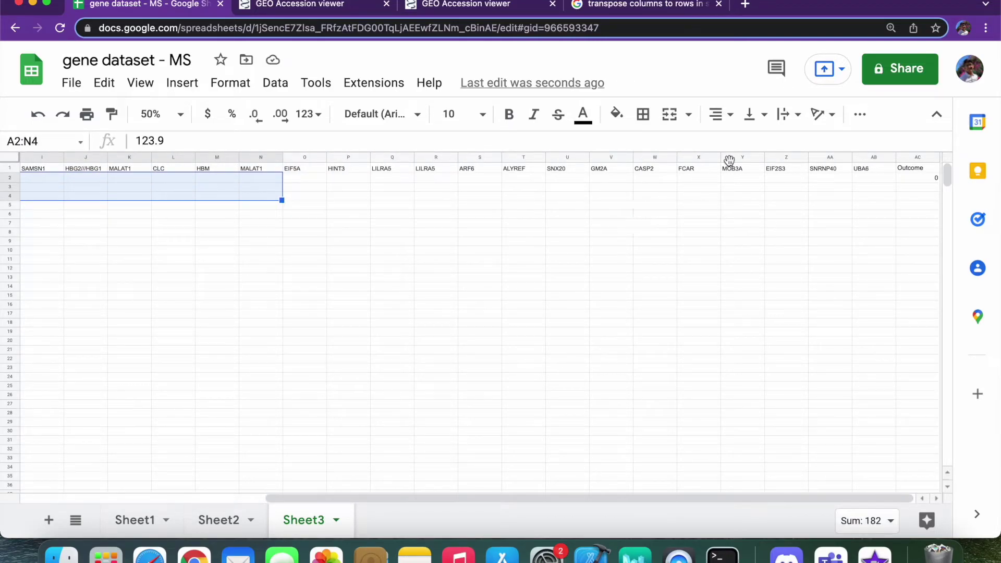
pyautogui.click(730, 158)
pyautogui.click(843, 188)
pyautogui.click(902, 177)
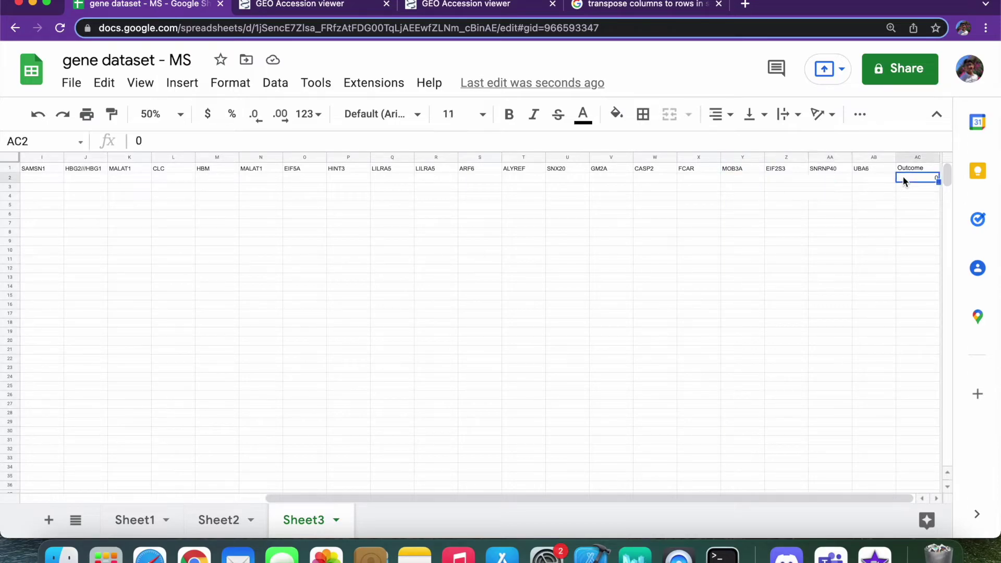
pyautogui.click(13, 178)
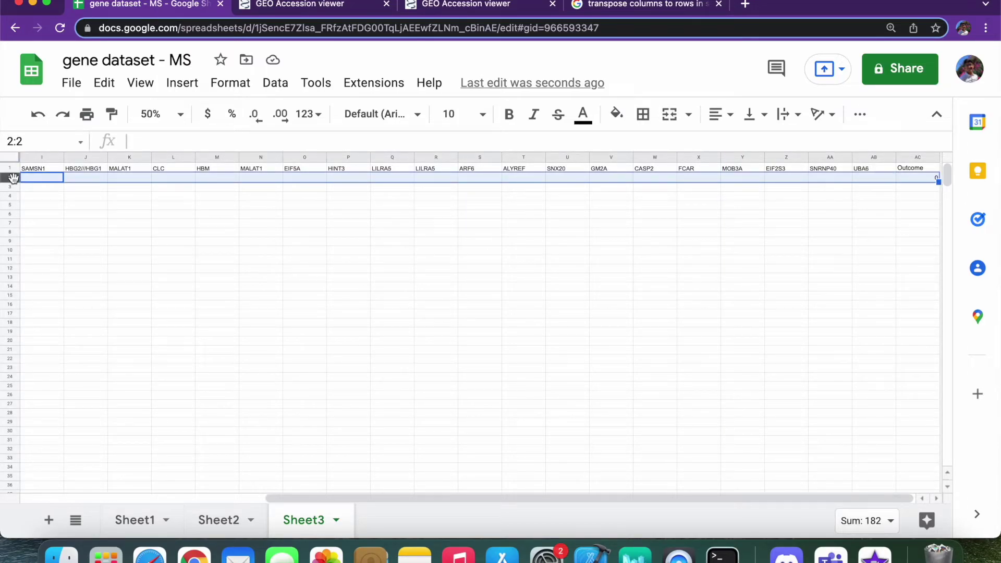
pyautogui.click(915, 195)
pyautogui.click(918, 180)
pyautogui.moveTo(938, 182); pyautogui.dragTo(934, 301)
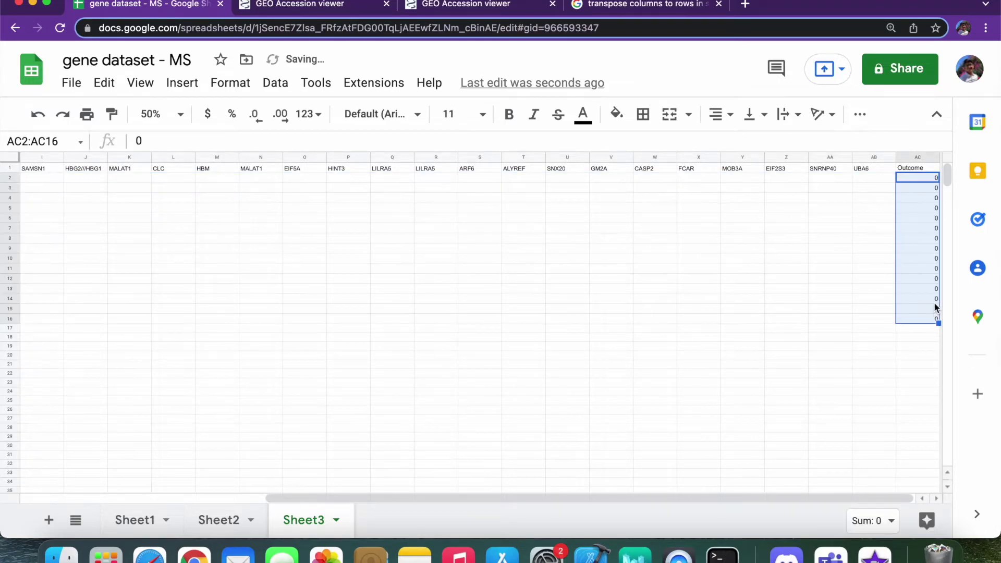
# Step: Enter 1 in AC17 of the Outcome column and fill it down through AC31
pyautogui.click(925, 330)
pyautogui.write('1')
pyautogui.press('Return')
pyautogui.click(934, 329)
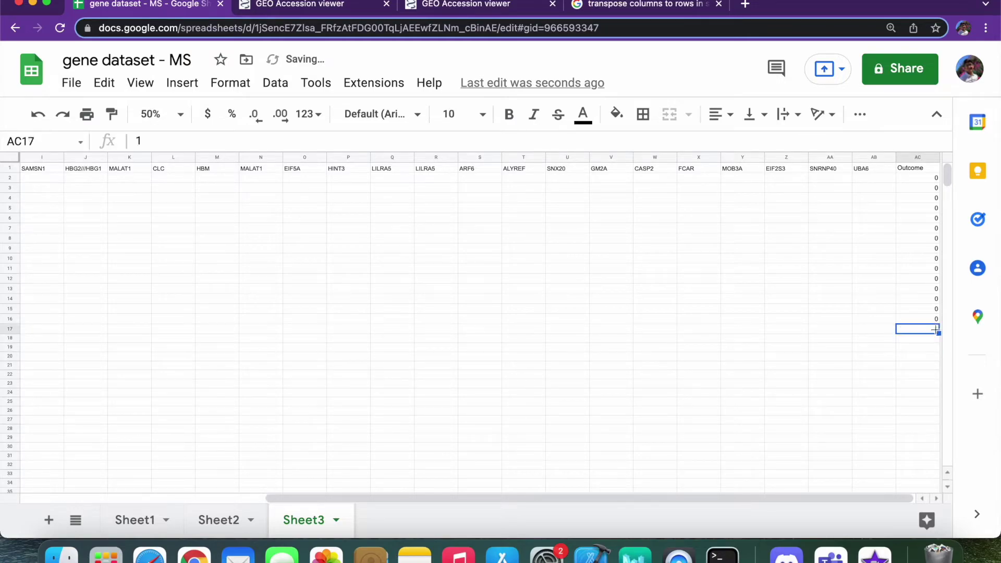
pyautogui.moveTo(939, 333); pyautogui.dragTo(940, 455)
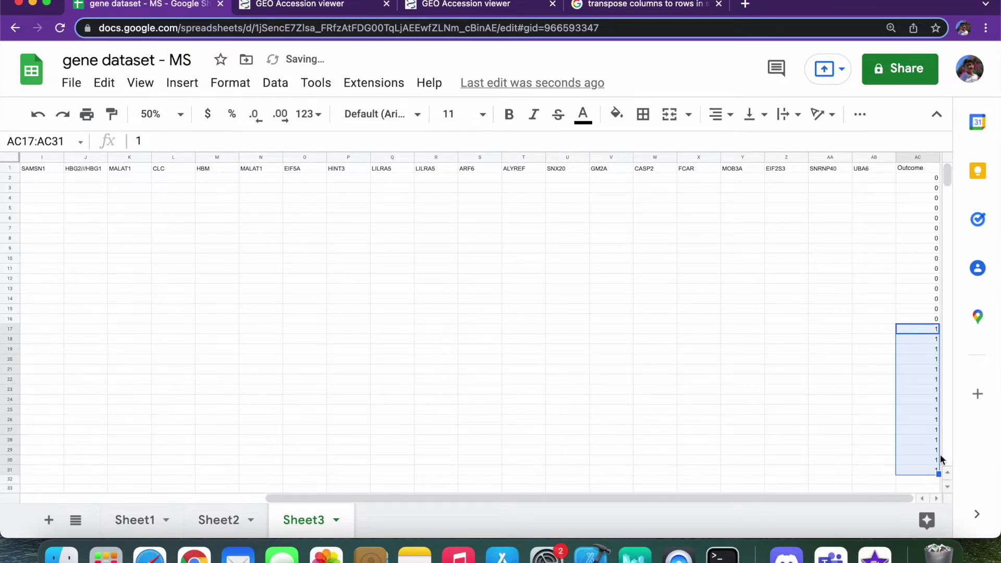
# Step: Examine the sample rows under the gene columns of Sheet3, starting from HBD in column A
pyautogui.click(627, 251)
pyautogui.hscroll(-10, 628, 252)
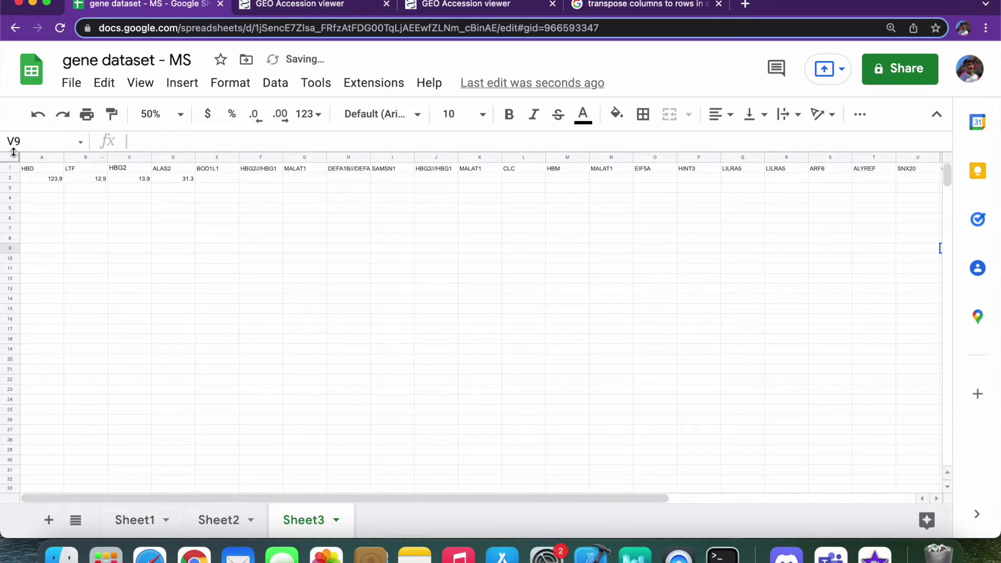
pyautogui.moveTo(37, 178); pyautogui.dragTo(629, 355)
pyautogui.click(637, 357)
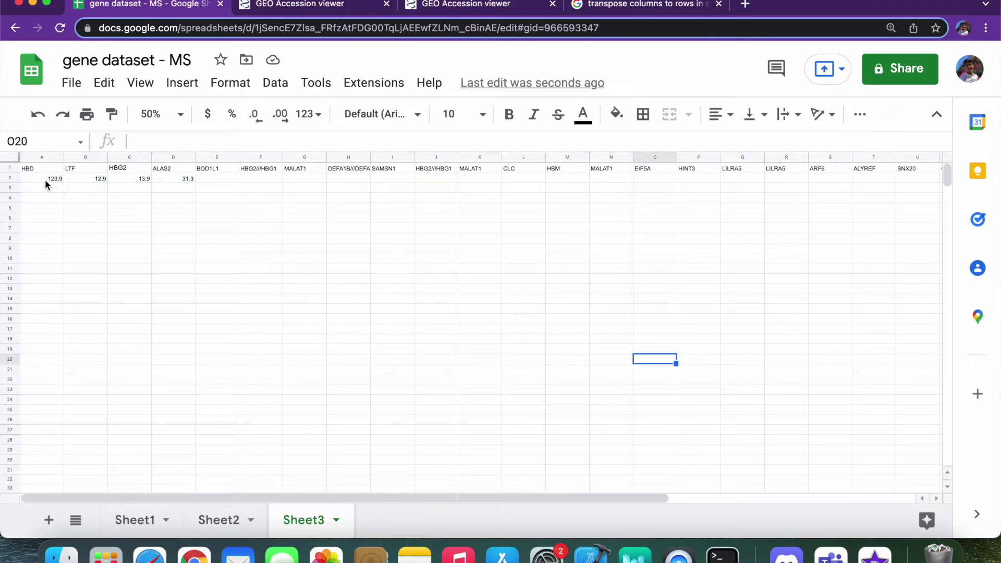
pyautogui.moveTo(45, 179); pyautogui.dragTo(455, 180)
pyautogui.click(449, 187)
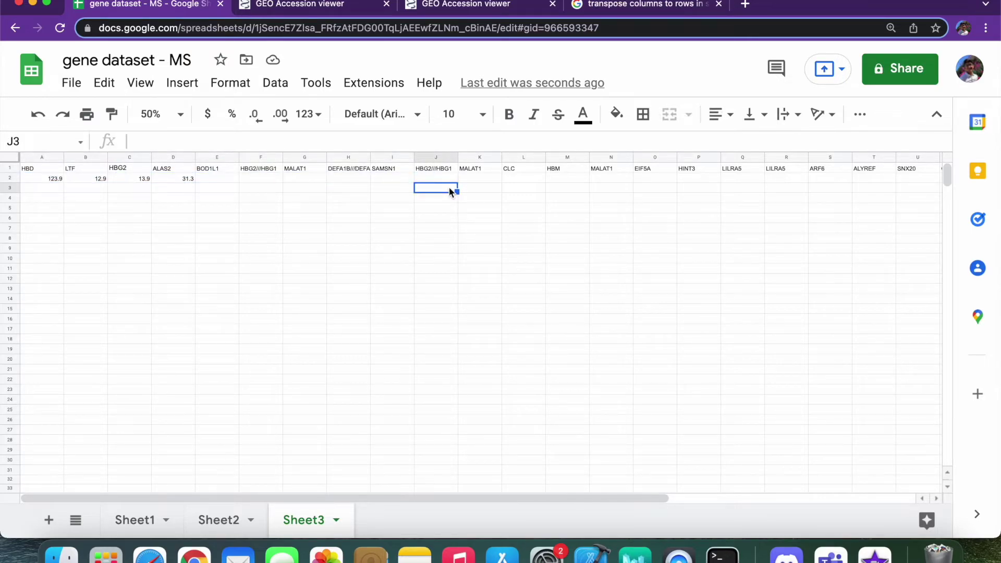
pyautogui.moveTo(42, 179); pyautogui.dragTo(916, 393)
pyautogui.click(917, 393)
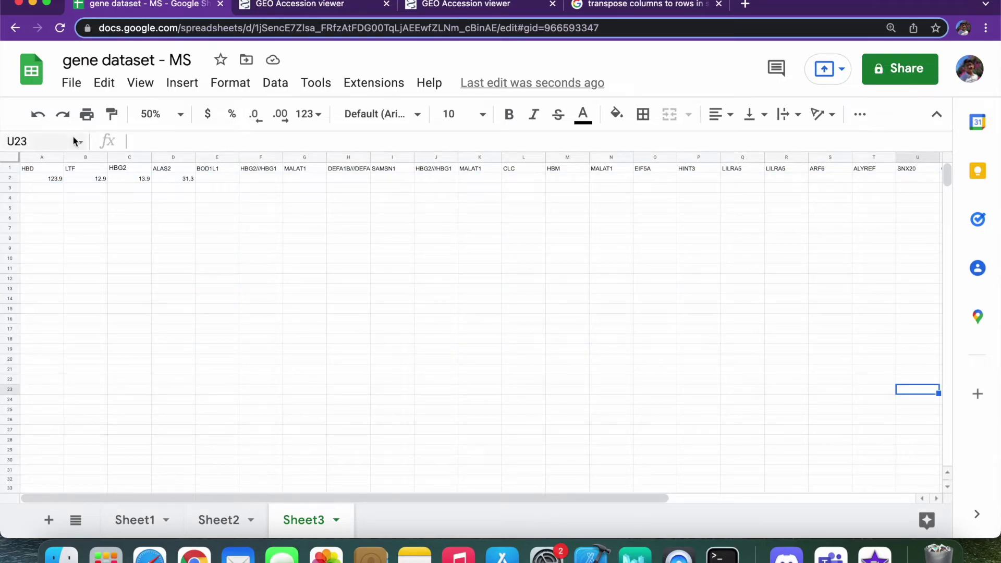
# Step: Review the row 2 cells of Sheet3 against the probe values in the GSM545818 data table
pyautogui.click(35, 181)
pyautogui.click(140, 177)
pyautogui.click(209, 178)
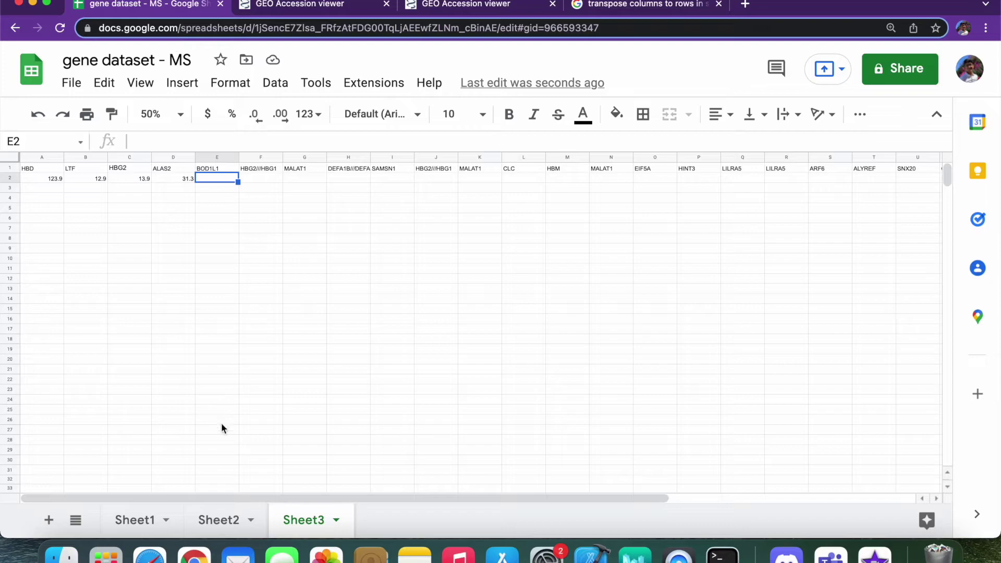
pyautogui.click(463, 5)
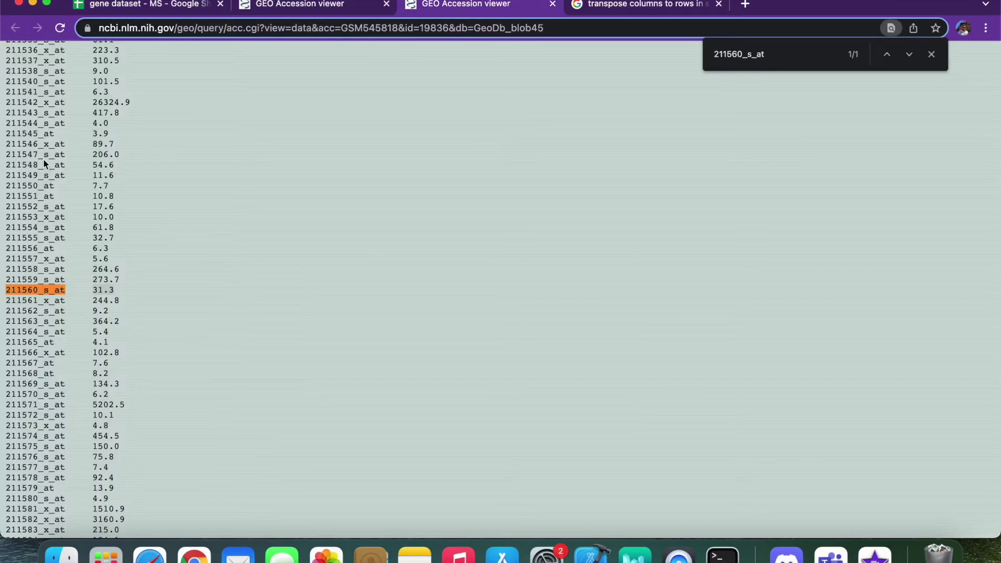
pyautogui.scroll(15, 44, 163)
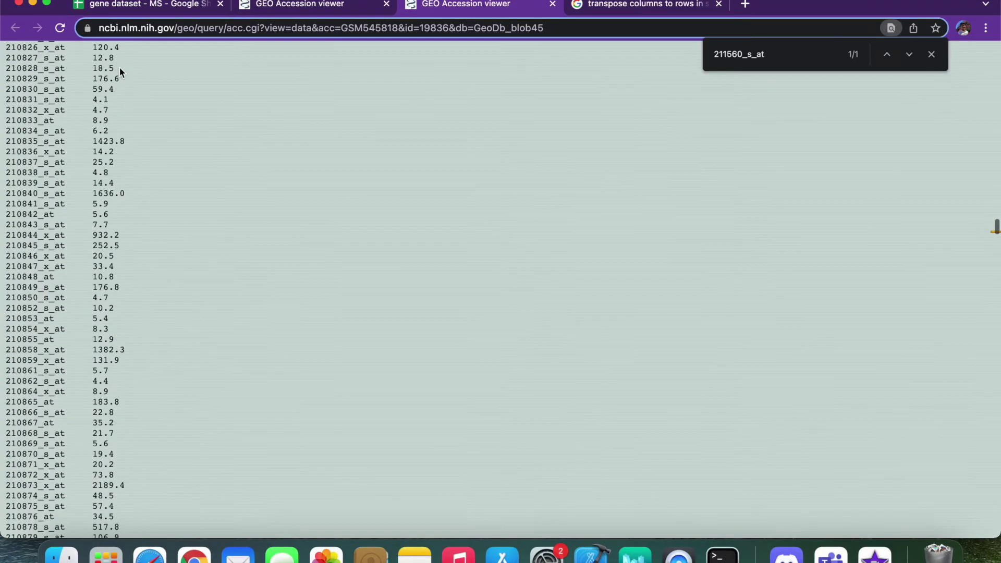
pyautogui.click(141, 5)
pyautogui.click(251, 195)
pyautogui.click(261, 178)
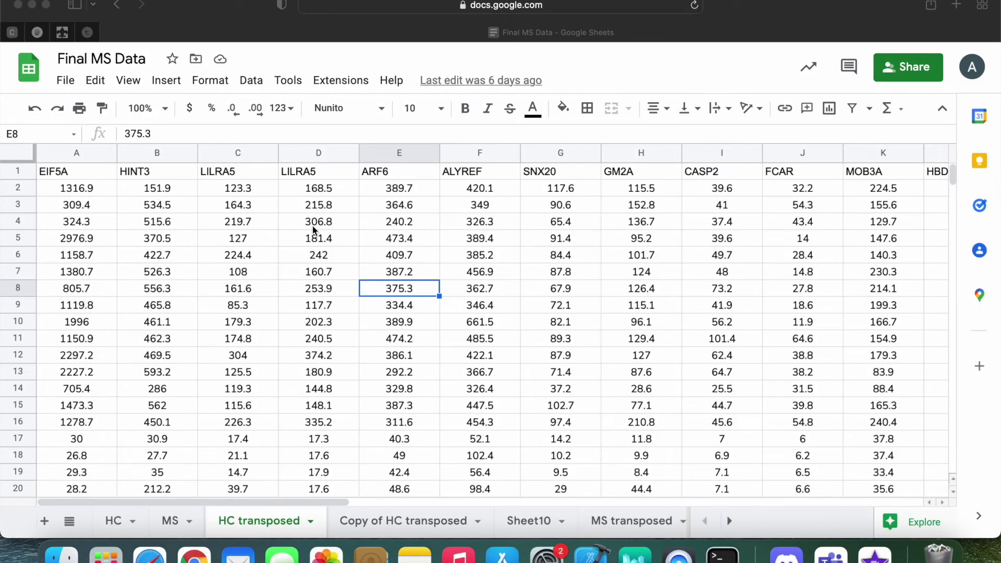
# Step: Examine the HC transposed sheet in the Final MS Data spreadsheet, from the EIF5A column across to Outcome
pyautogui.click(372, 192)
pyautogui.click(84, 194)
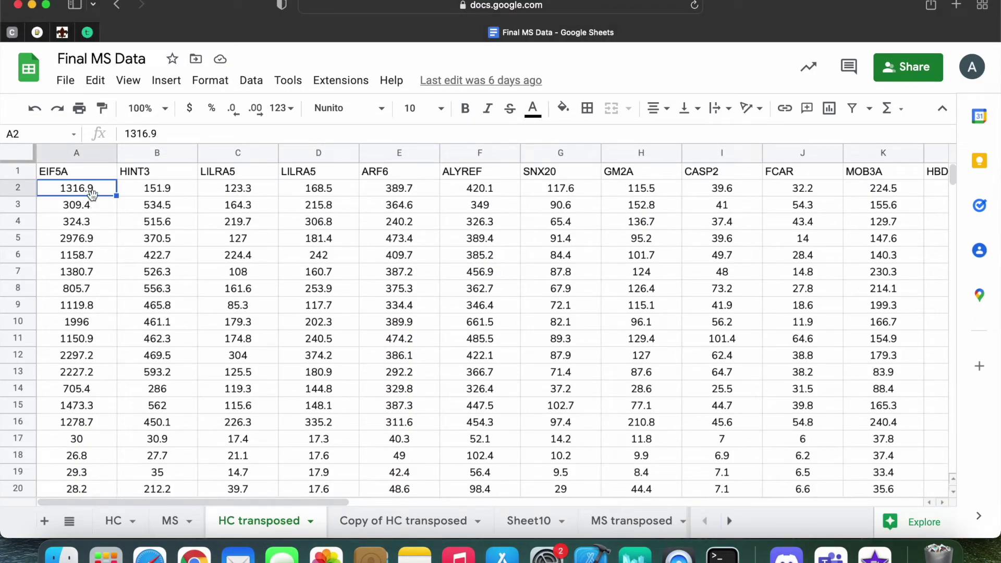
pyautogui.click(537, 208)
pyautogui.hscroll(10, 537, 207)
pyautogui.hscroll(8, 537, 207)
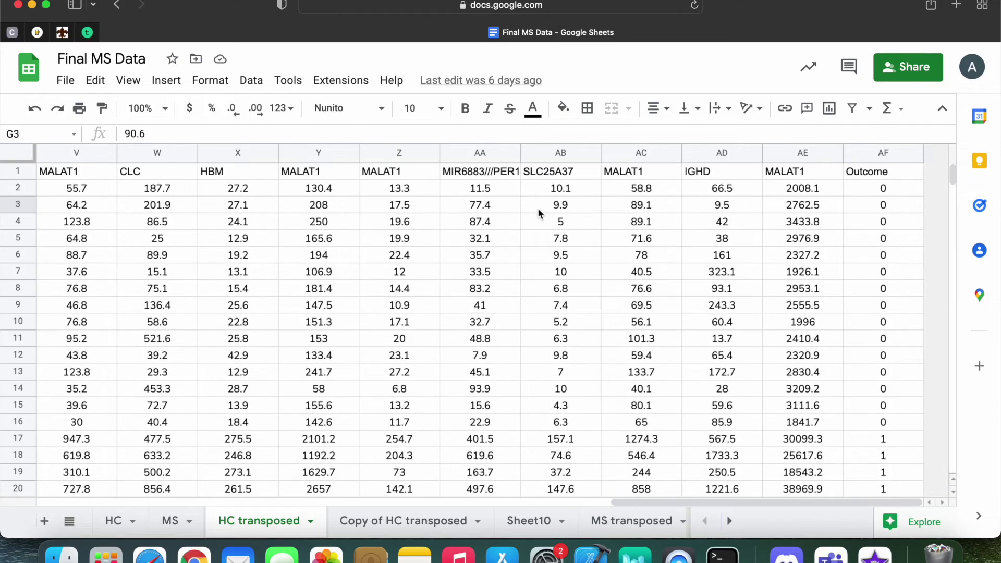
pyautogui.click(577, 203)
pyautogui.click(585, 187)
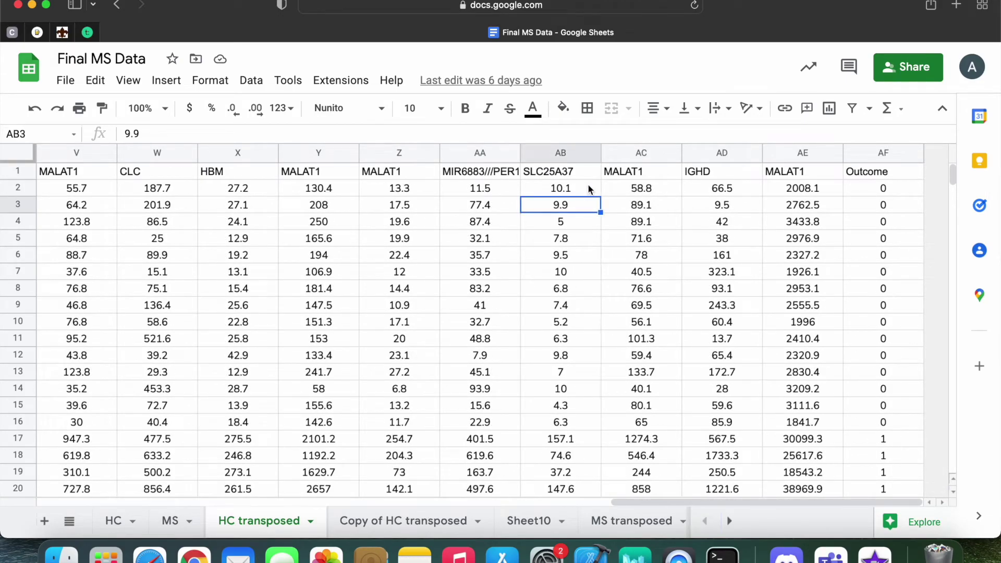
pyautogui.click(498, 222)
pyautogui.hscroll(-20, 497, 221)
# Step: Look through the gene headers and sample rows of the HC transposed sheet, starting from the ALYREF column
pyautogui.click(498, 177)
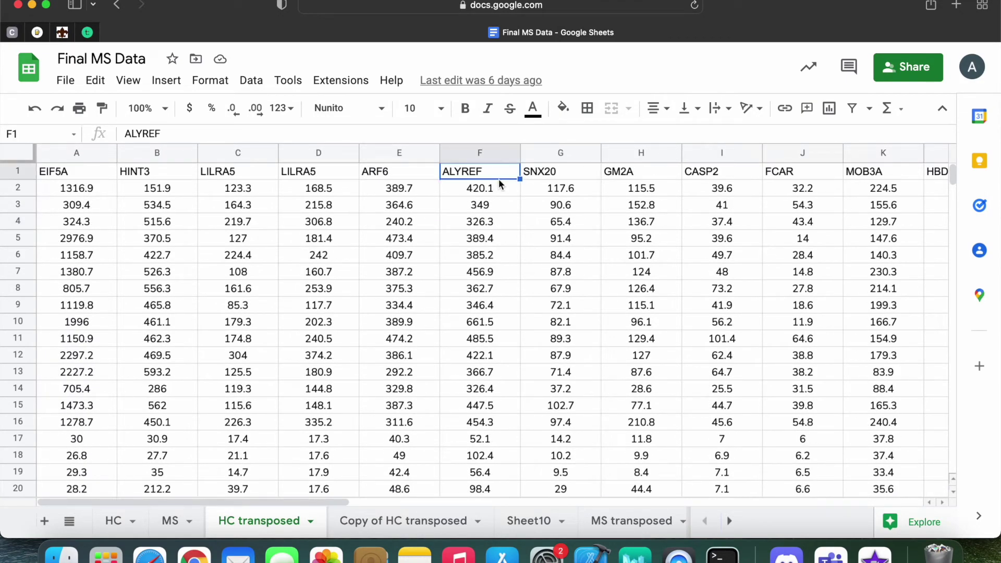
pyautogui.click(499, 261)
pyautogui.hscroll(6, 501, 264)
pyautogui.hscroll(5, 500, 262)
pyautogui.scroll(-2, 499, 262)
pyautogui.scroll(2, 499, 262)
pyautogui.hscroll(-15, 499, 261)
pyautogui.hscroll(-3, 500, 262)
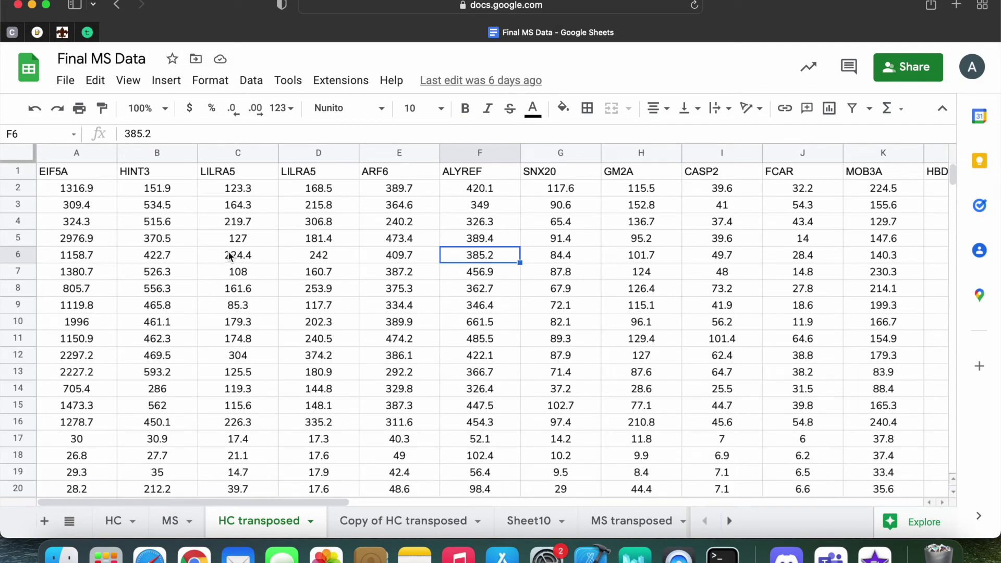
# Step: Review the first sample's row in HC transposed, from its EIF5A value to the last MALAT1 value and Outcome
pyautogui.click(88, 193)
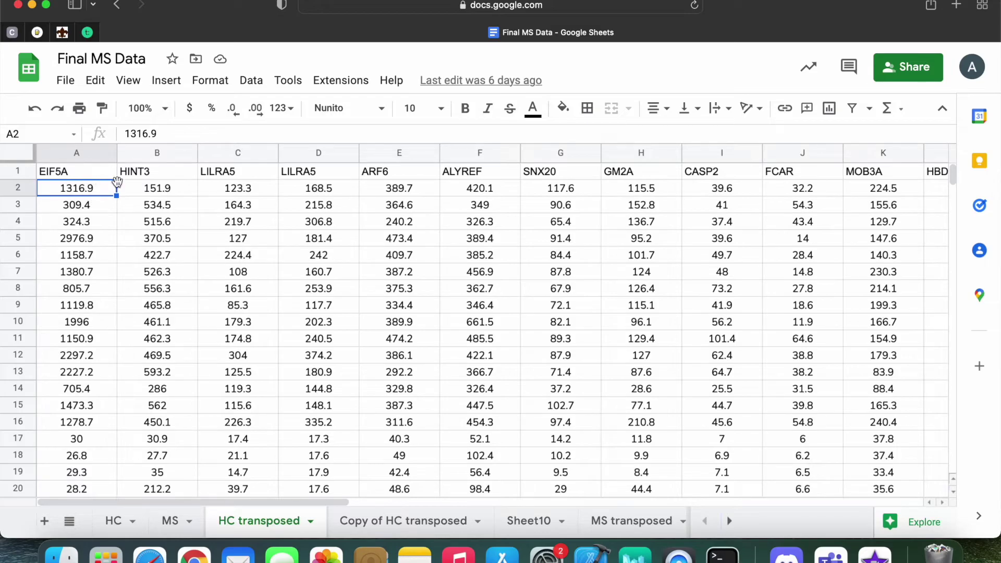
pyautogui.hscroll(10, 163, 193)
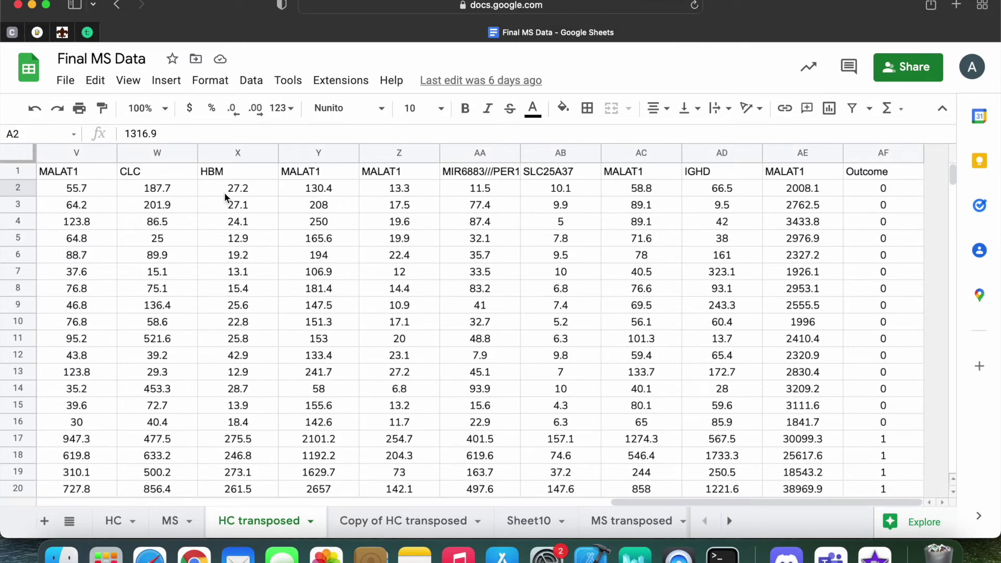
pyautogui.click(917, 193)
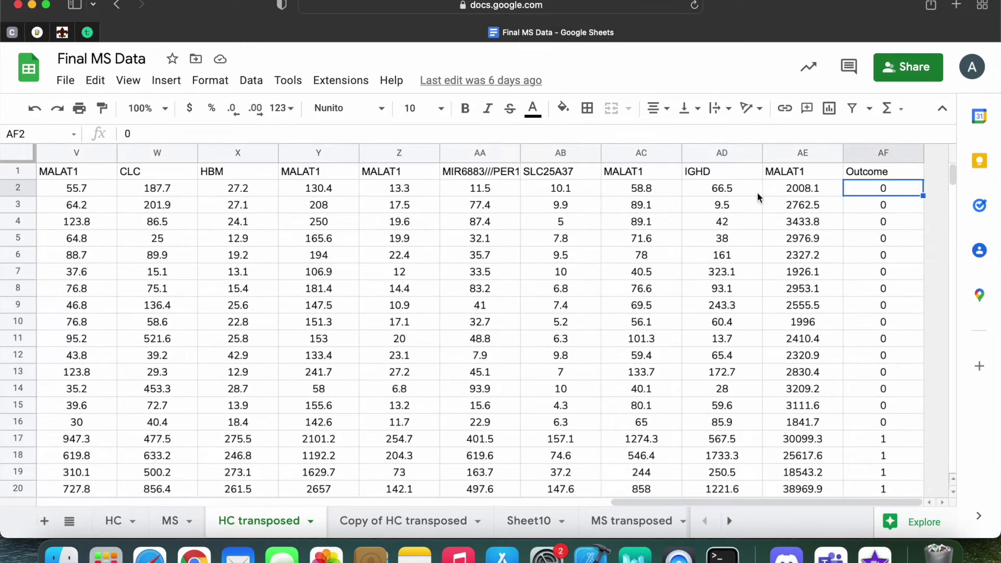
pyautogui.press('Left')
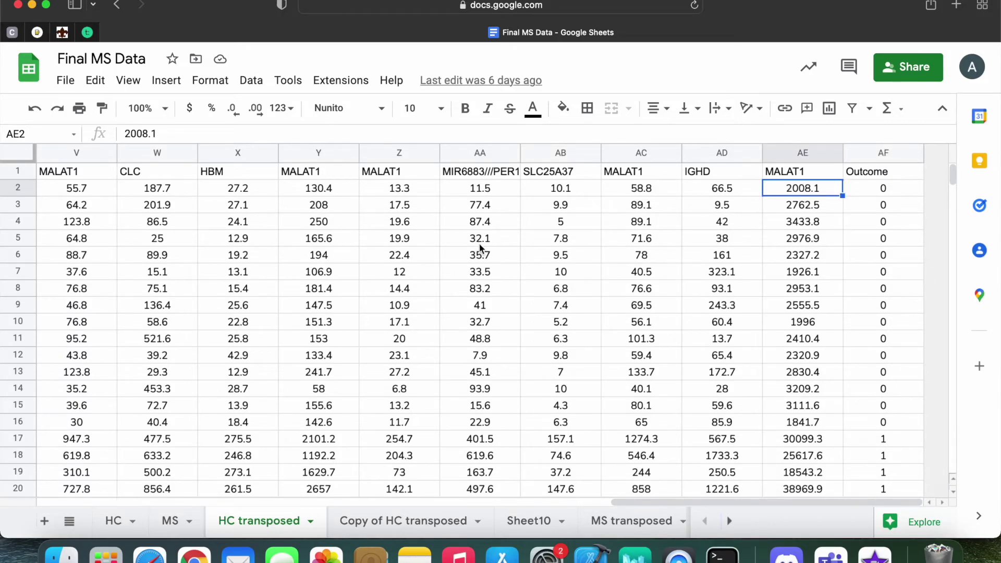
pyautogui.hscroll(-10, 480, 245)
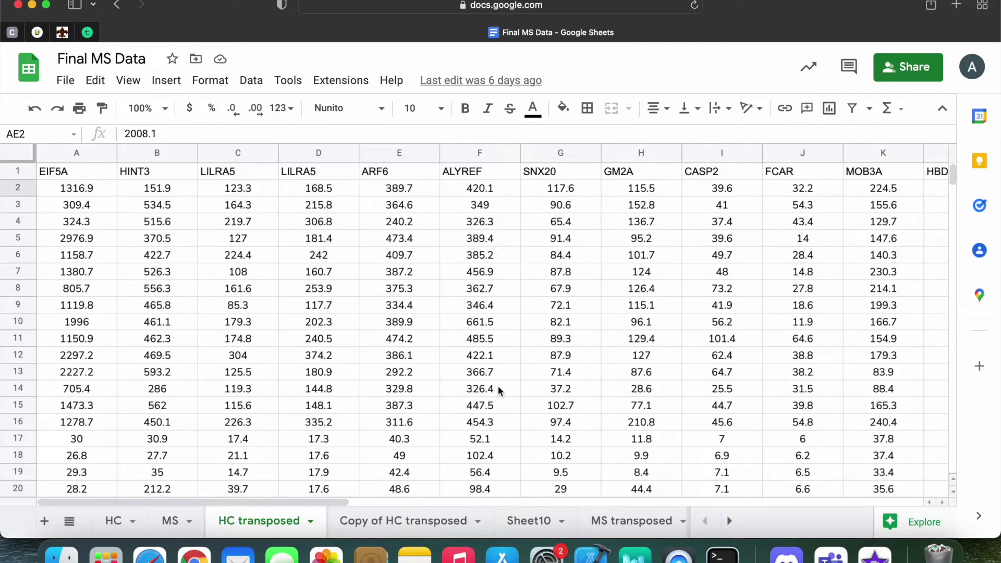
pyautogui.hscroll(10, 498, 386)
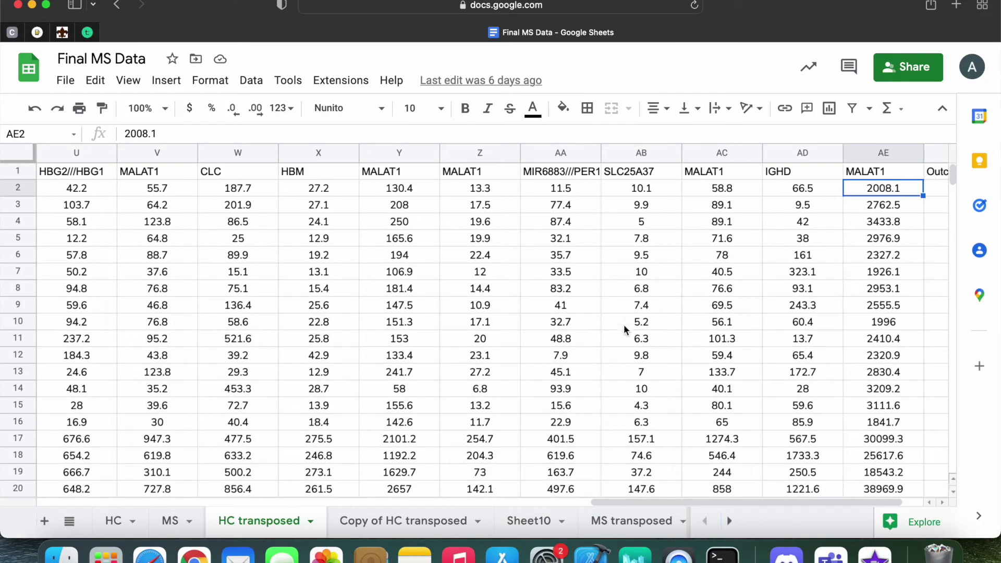
# Step: Recheck row 2 of the HC transposed sheet from the EIF5A and HINT3 values across to the MALAT1 value in column AC
pyautogui.click(690, 310)
pyautogui.hscroll(1, 690, 313)
pyautogui.hscroll(-10, 689, 313)
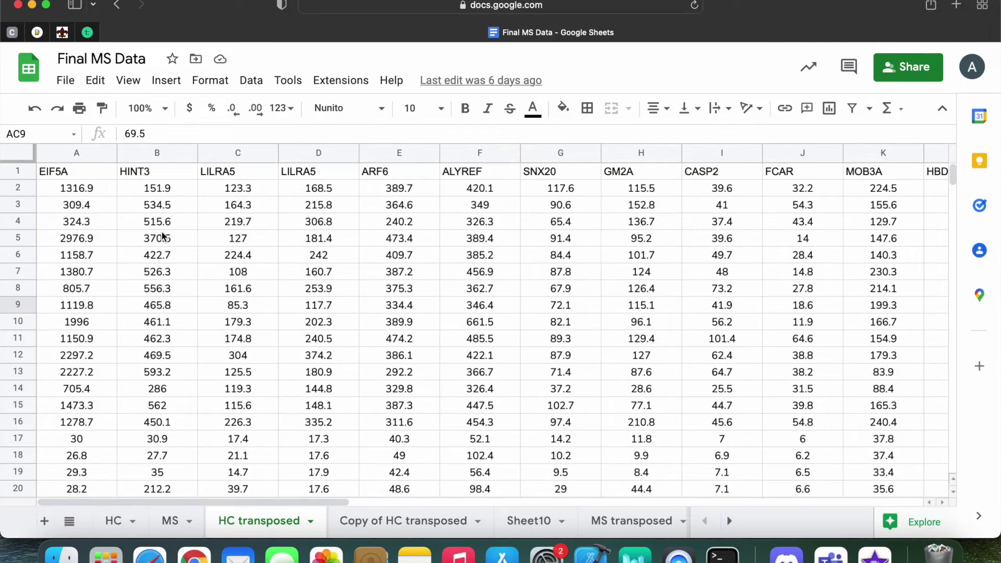
pyautogui.click(82, 188)
pyautogui.keyDown('shift'); pyautogui.click(171, 192); pyautogui.keyUp('shift')
pyautogui.click(171, 192)
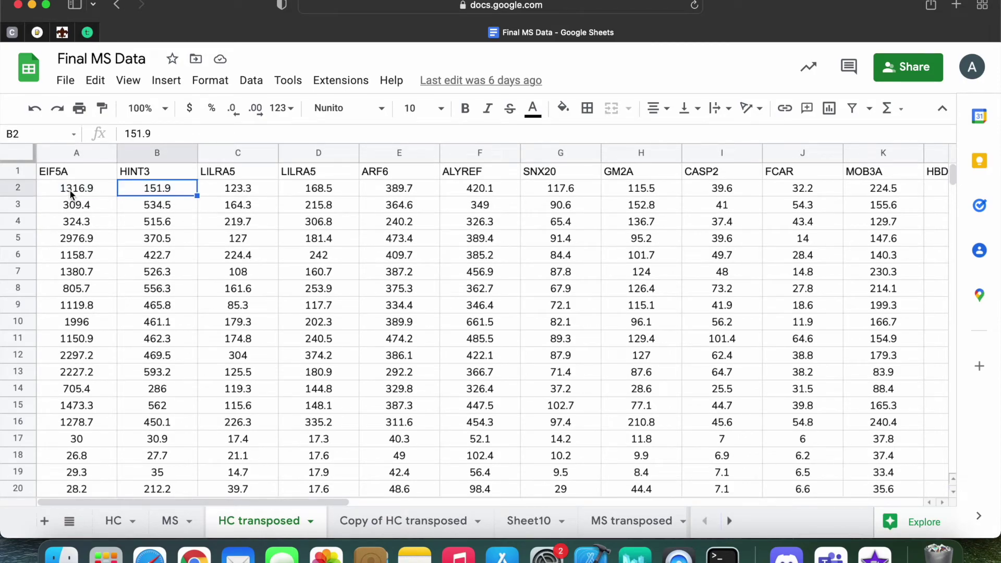
pyautogui.click(68, 171)
pyautogui.click(73, 187)
pyautogui.click(187, 187)
pyautogui.hscroll(10, 381, 193)
pyautogui.scroll(-1, 381, 193)
pyautogui.scroll(2, 381, 193)
pyautogui.click(384, 188)
pyautogui.keyDown('shift'); pyautogui.click(762, 190); pyautogui.keyUp('shift')
pyautogui.click(762, 192)
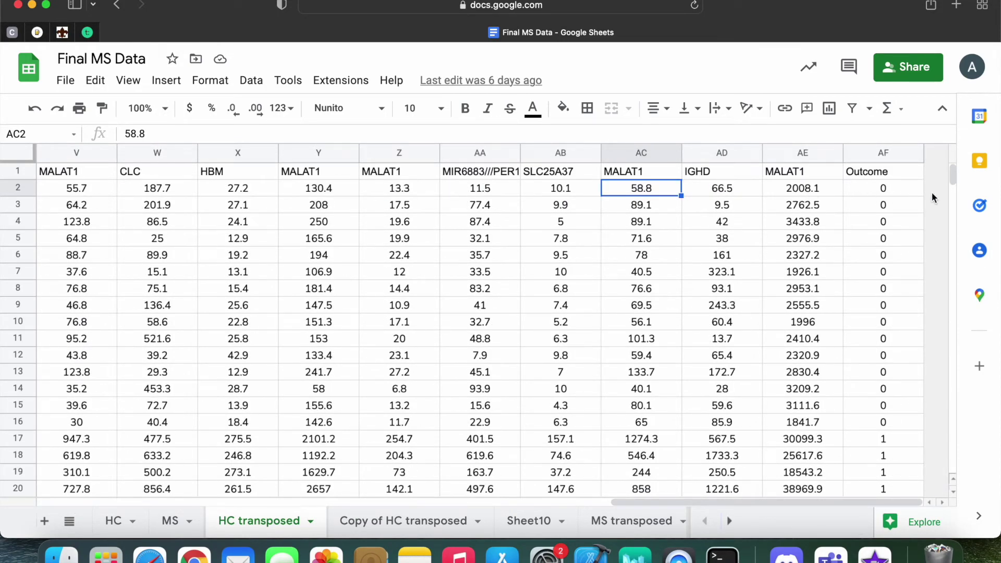
# Step: Examine the Outcome column of the HC transposed sheet, comparing the labels in rows 2 to 16 with those in rows 17 to 28
pyautogui.moveTo(909, 189); pyautogui.dragTo(906, 421)
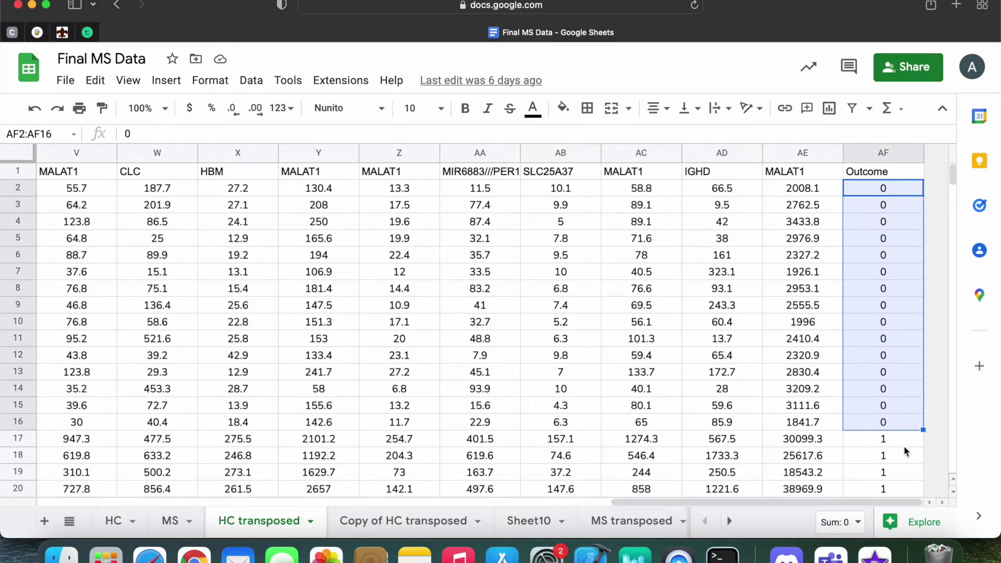
pyautogui.scroll(-7, 904, 478)
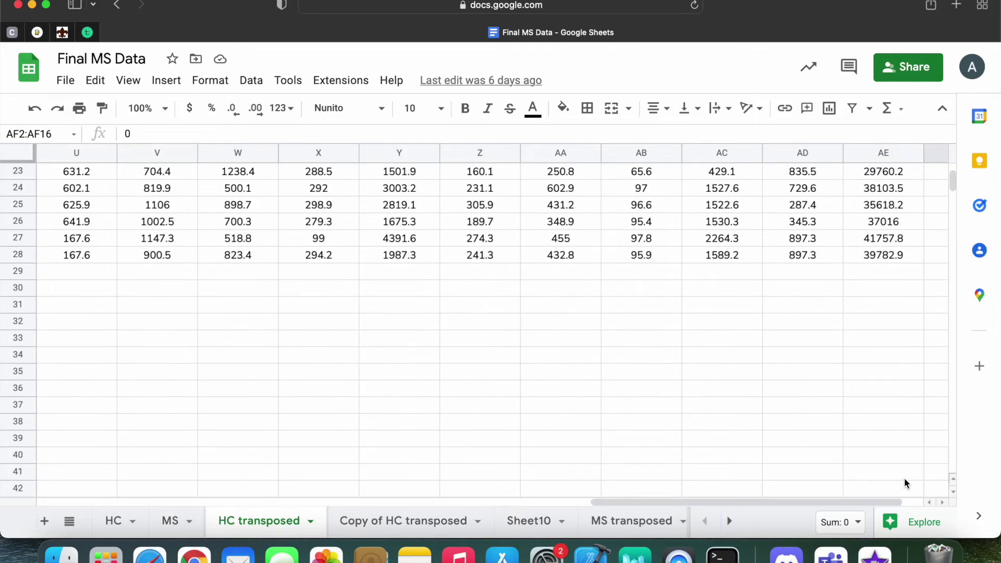
pyautogui.scroll(4, 892, 319)
pyautogui.click(882, 277)
pyautogui.moveTo(883, 279); pyautogui.dragTo(884, 443)
pyautogui.click(884, 455)
pyautogui.click(920, 388)
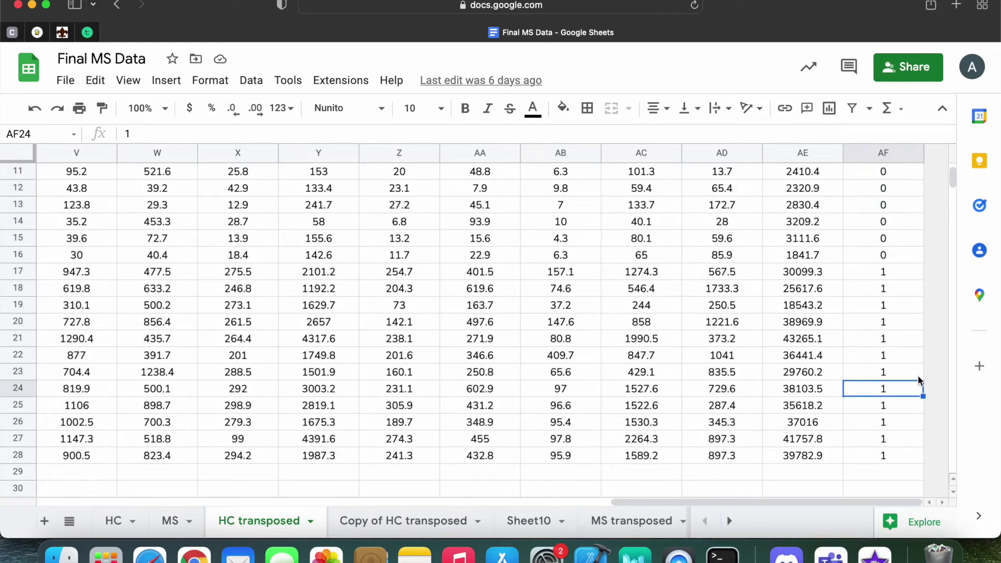
pyautogui.scroll(5, 731, 290)
pyautogui.hscroll(-10, 731, 290)
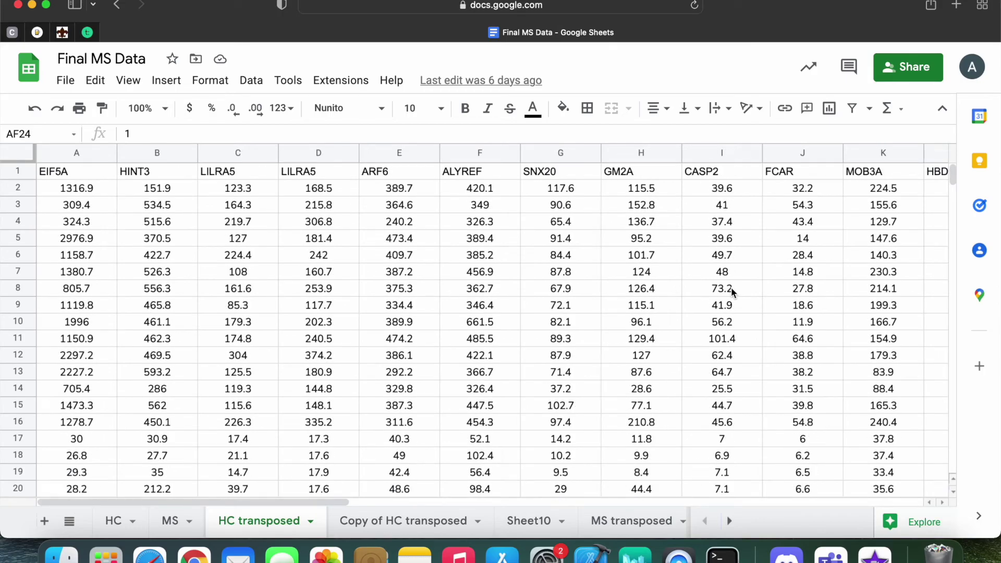